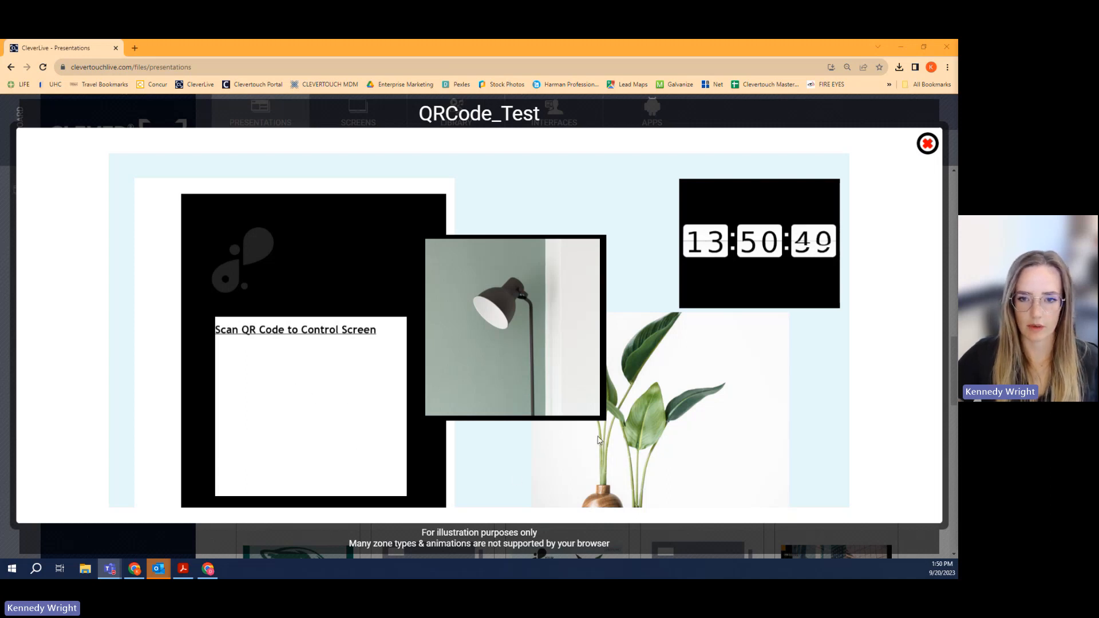
- Close the QRCode_Test presentation preview and open the list of interface actions
click(928, 144)
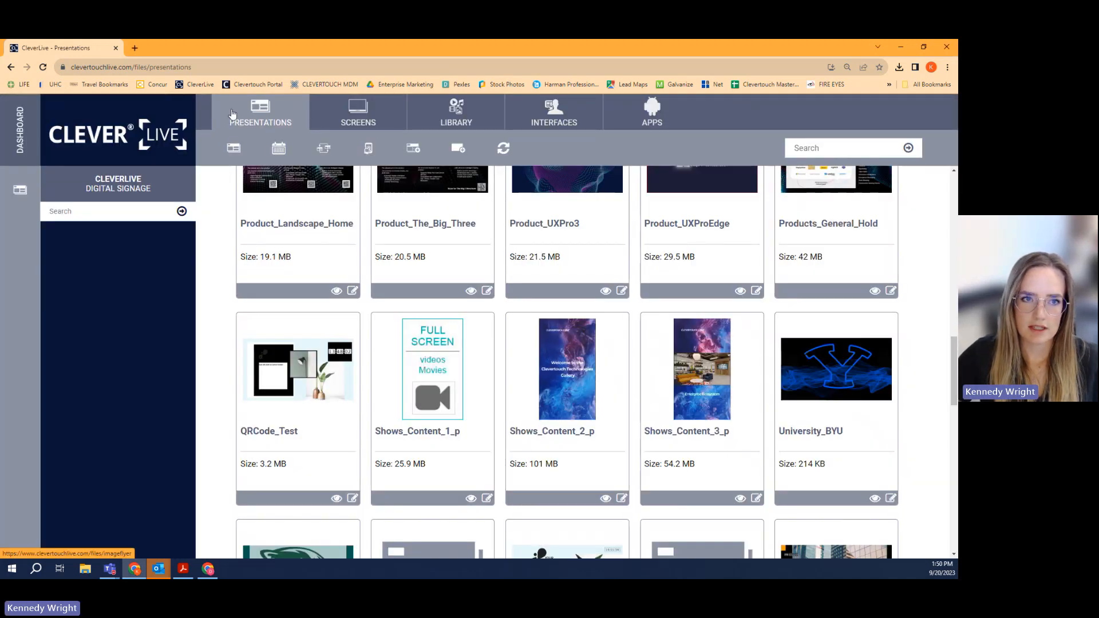
click(368, 152)
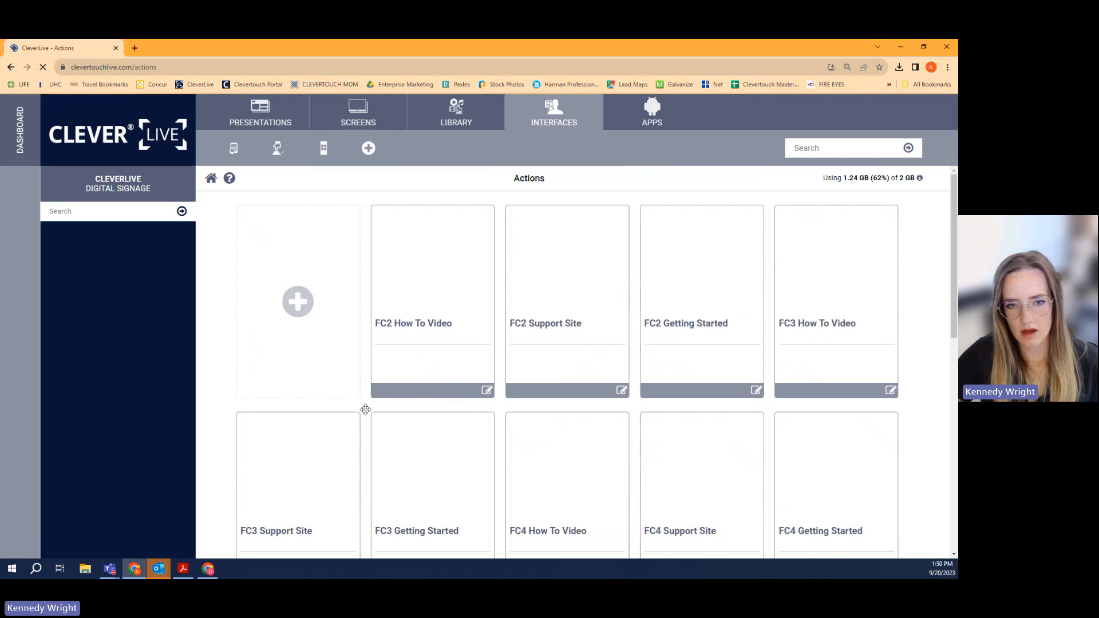
scroll(444, 389, down, 9)
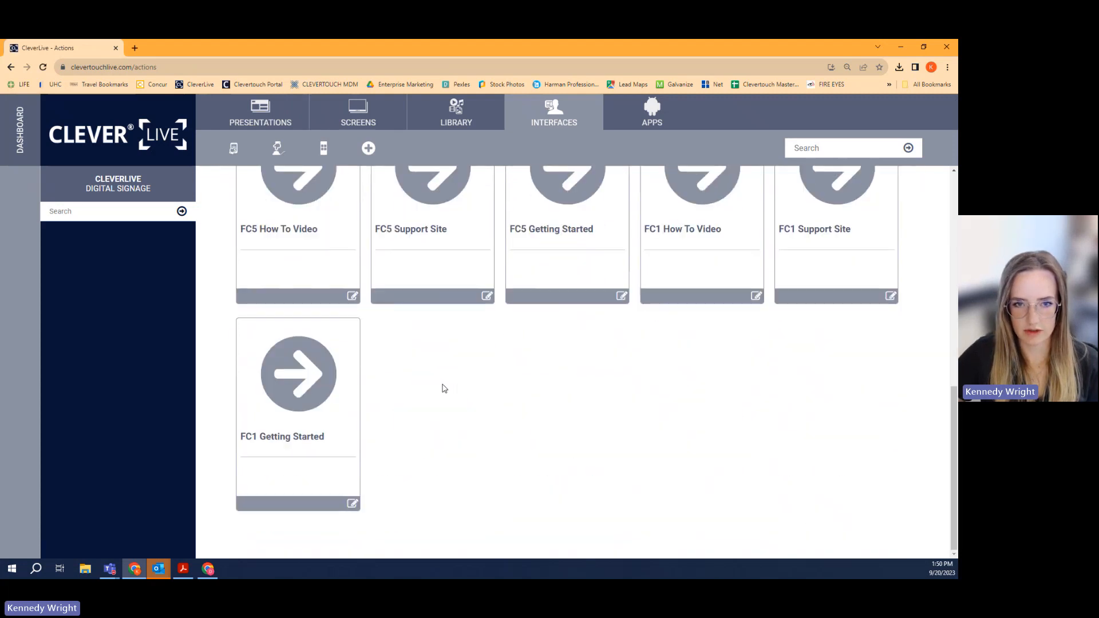
scroll(444, 389, up, 10)
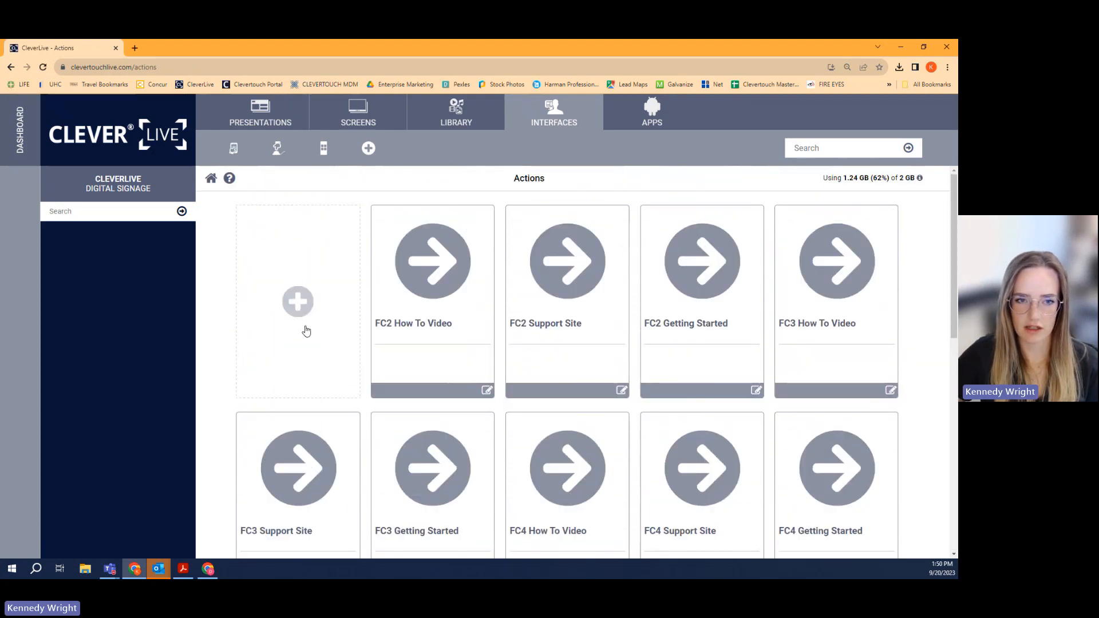
- Start a new action and name it QRCode_Test_1
click(297, 307)
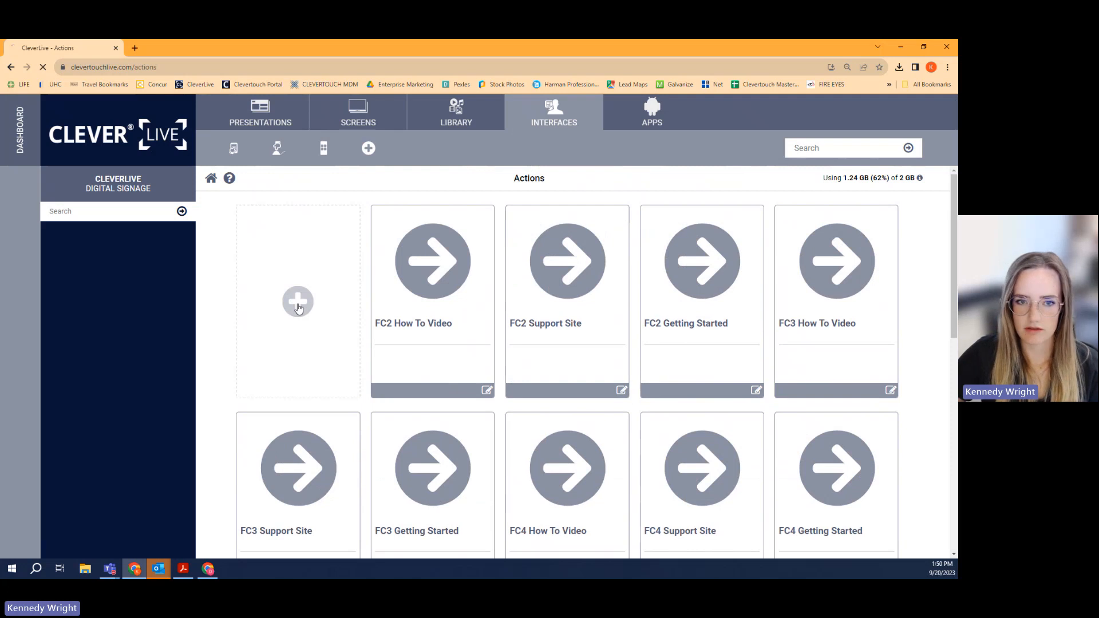
click(317, 247)
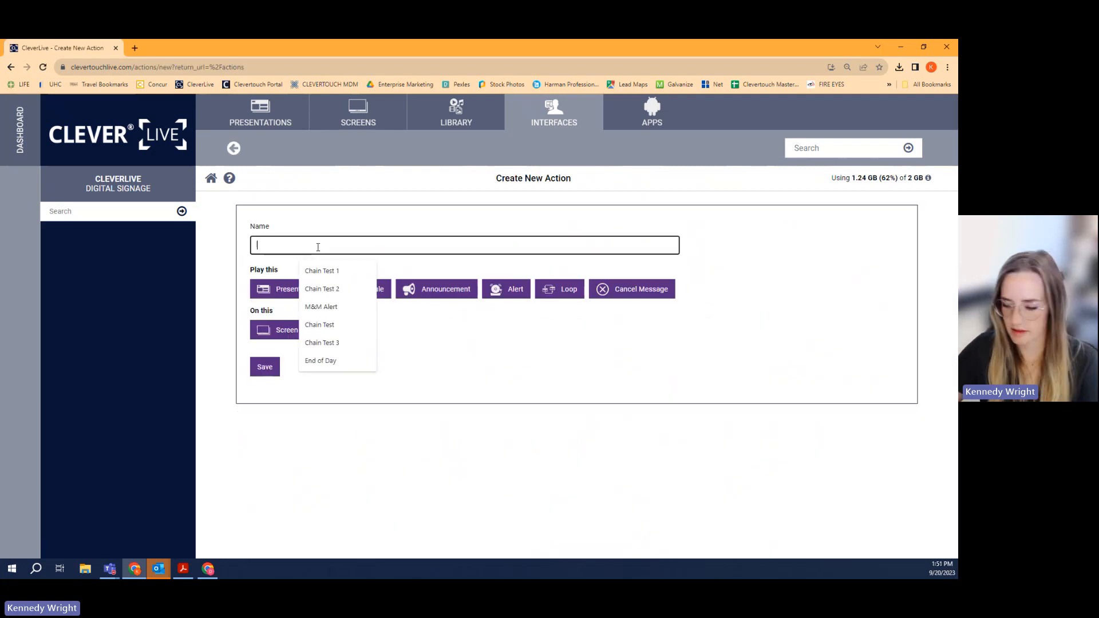
text(QR)
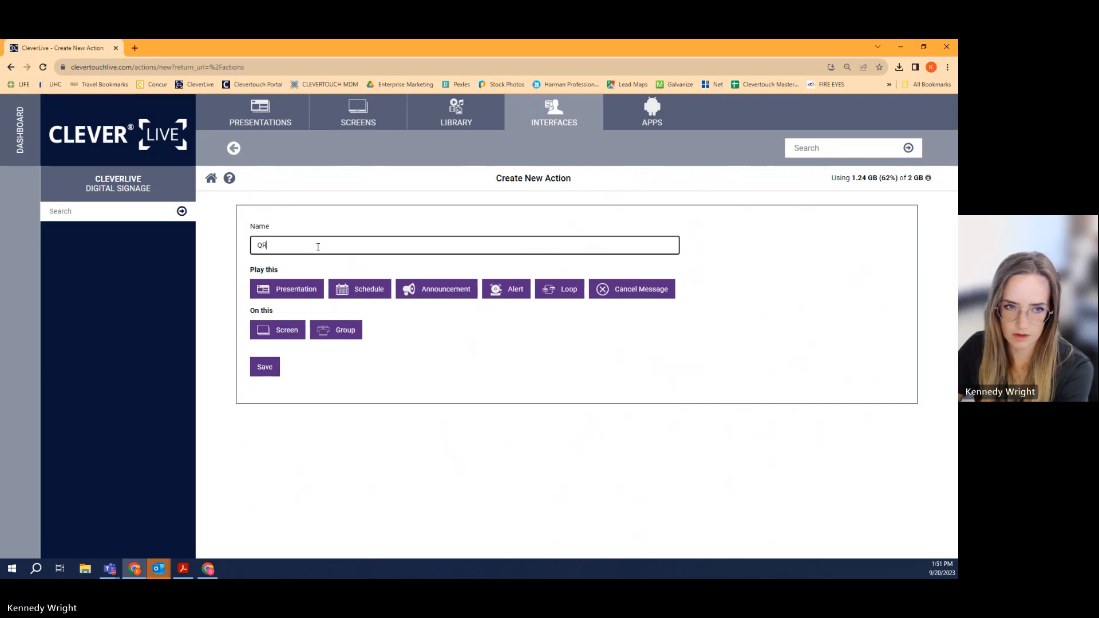
text(Code)
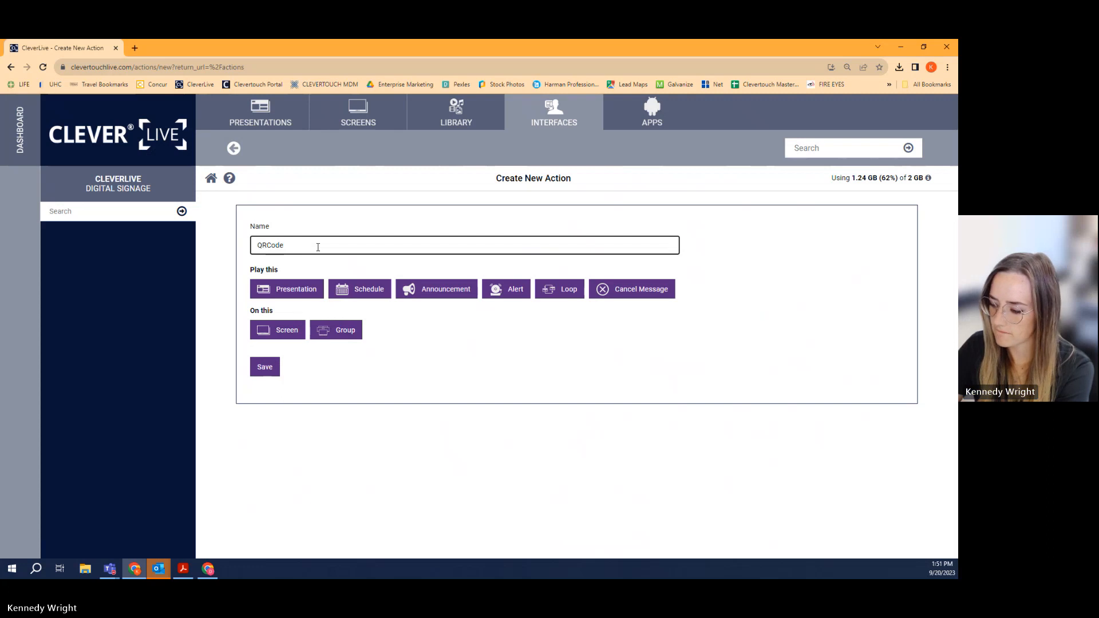
text(_Tes)
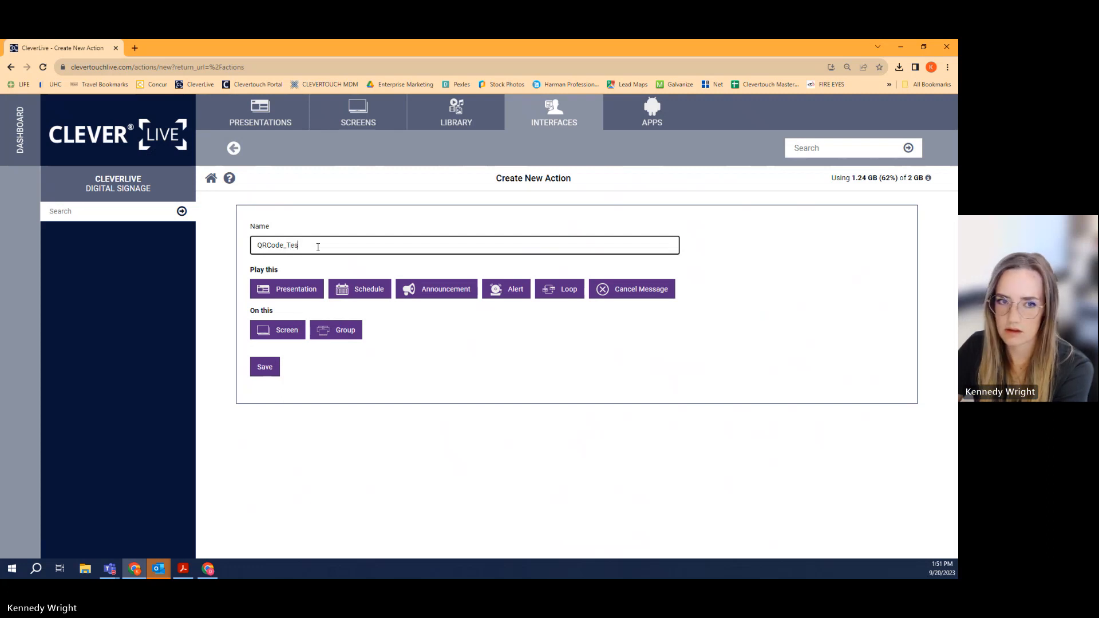
text(t_)
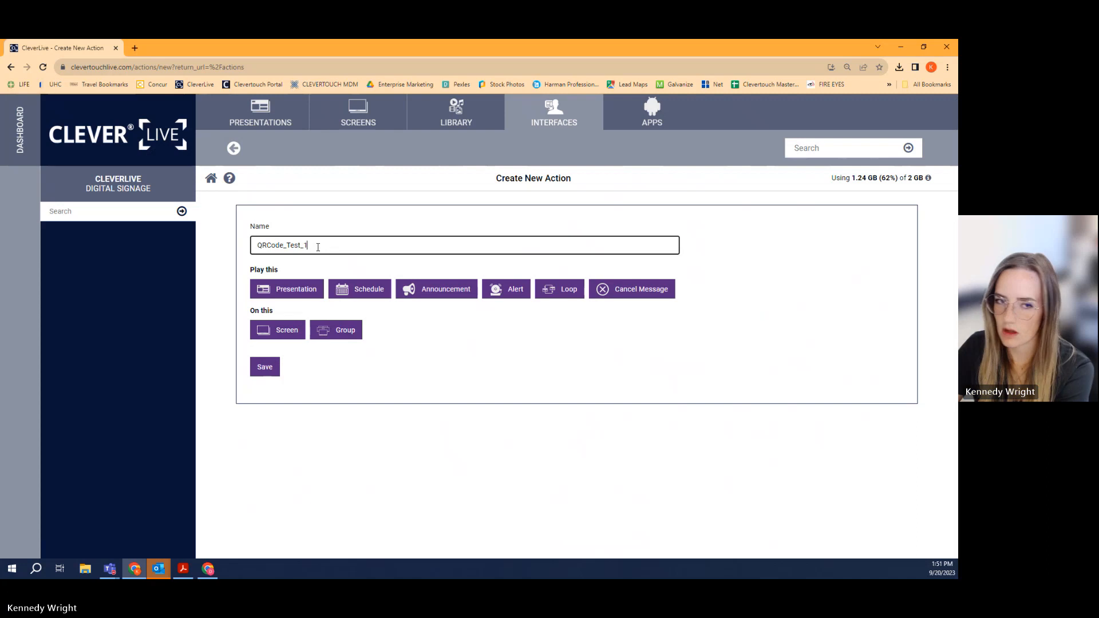
text(1)
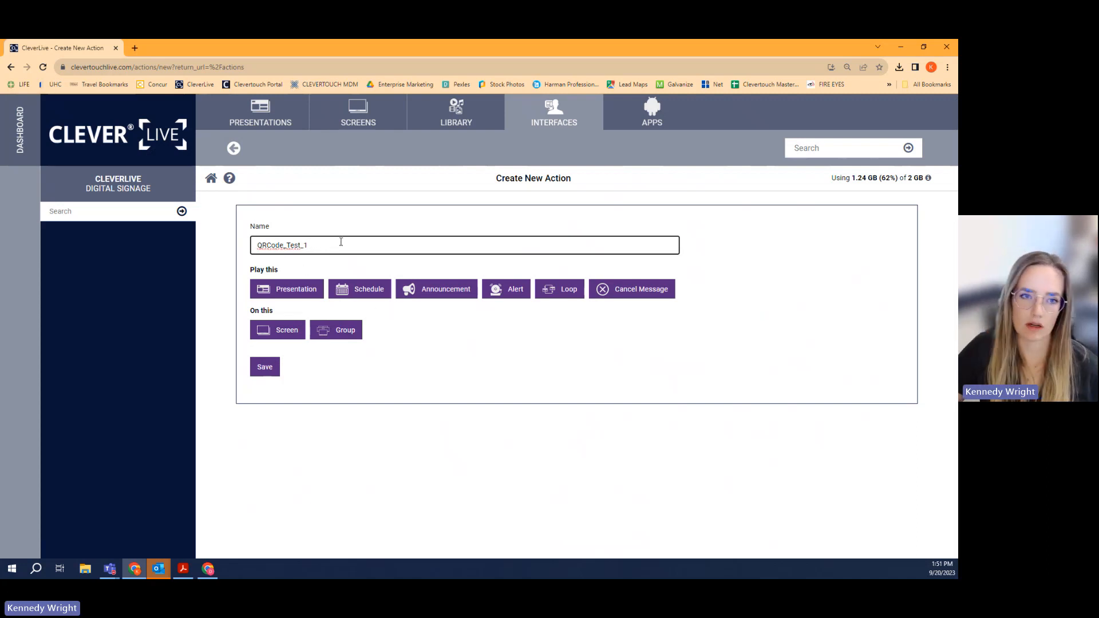
drag(312, 247, 222, 252)
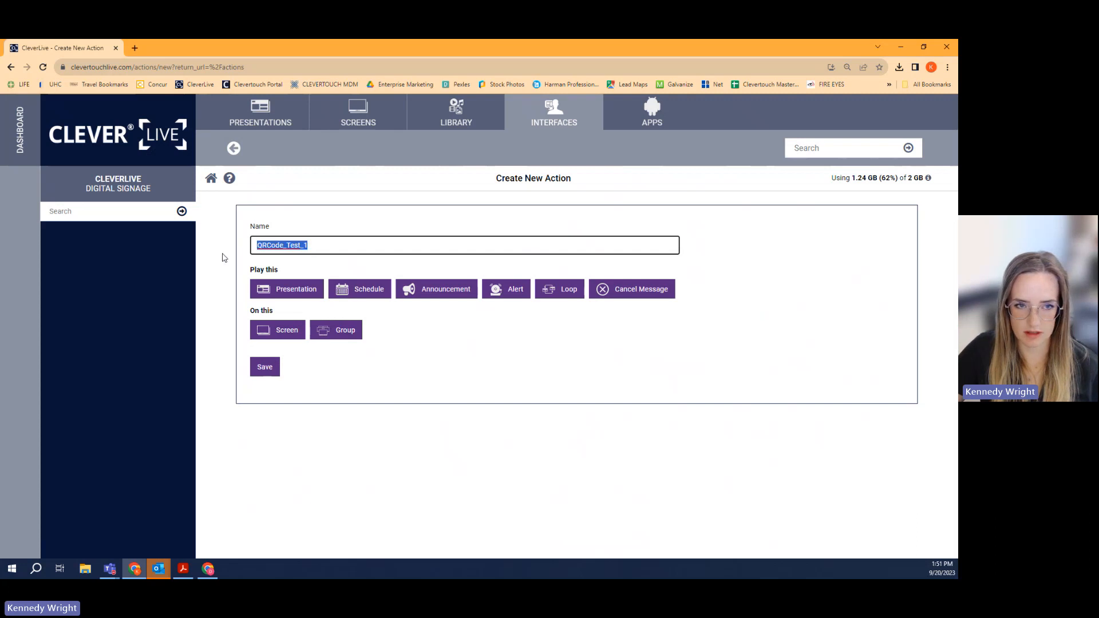
click(455, 337)
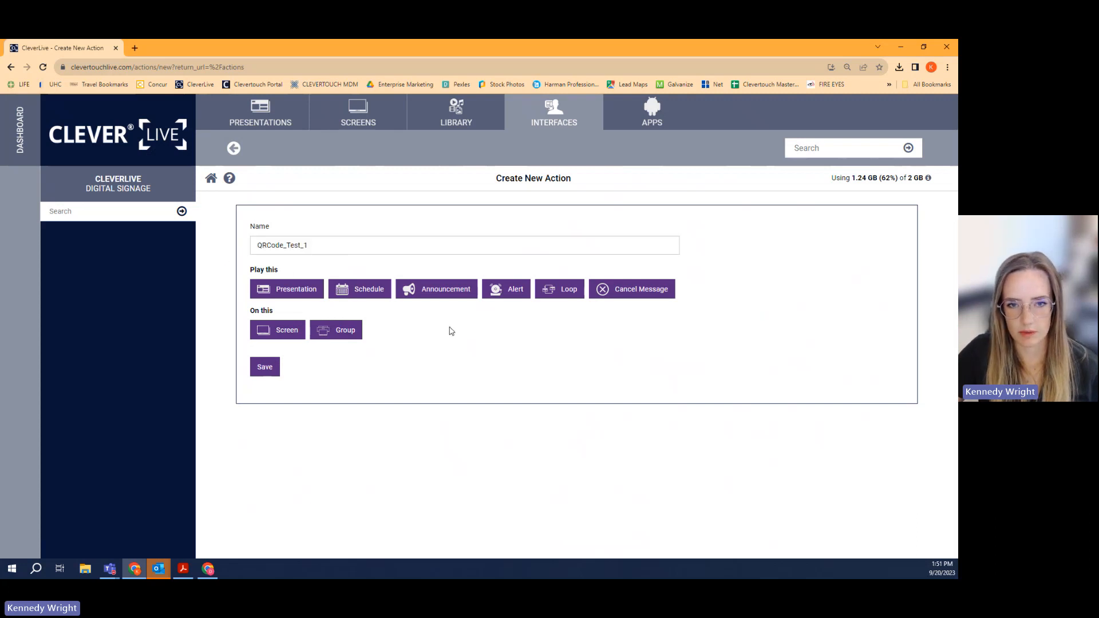
- Make the action play the University_BYU presentation as an announcement with a duration of 1min
click(442, 293)
click(408, 335)
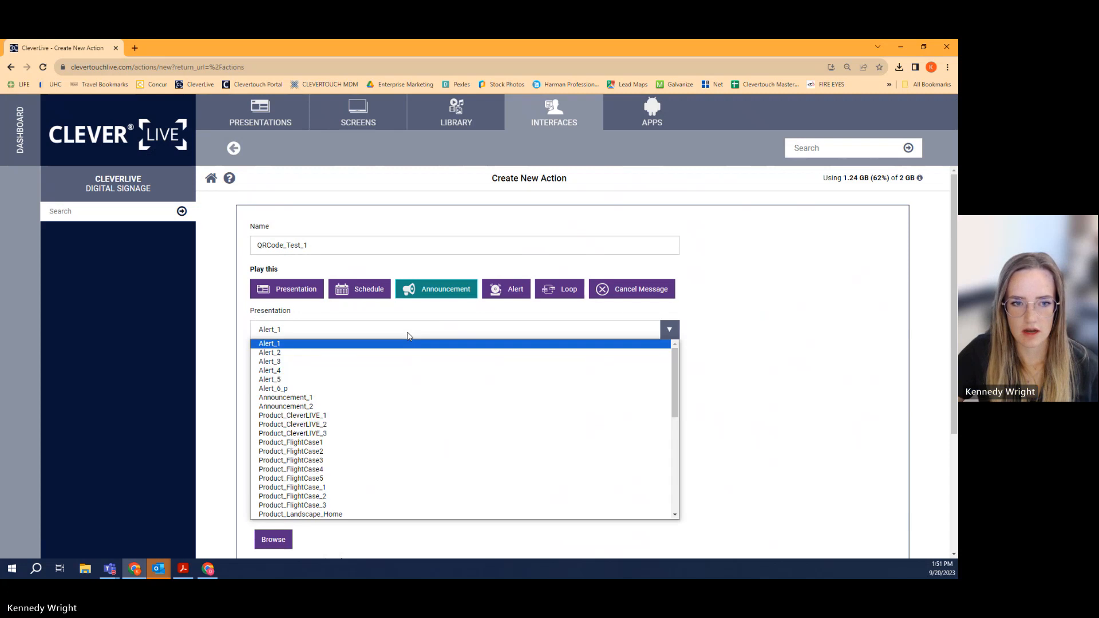
scroll(366, 470, down, 3)
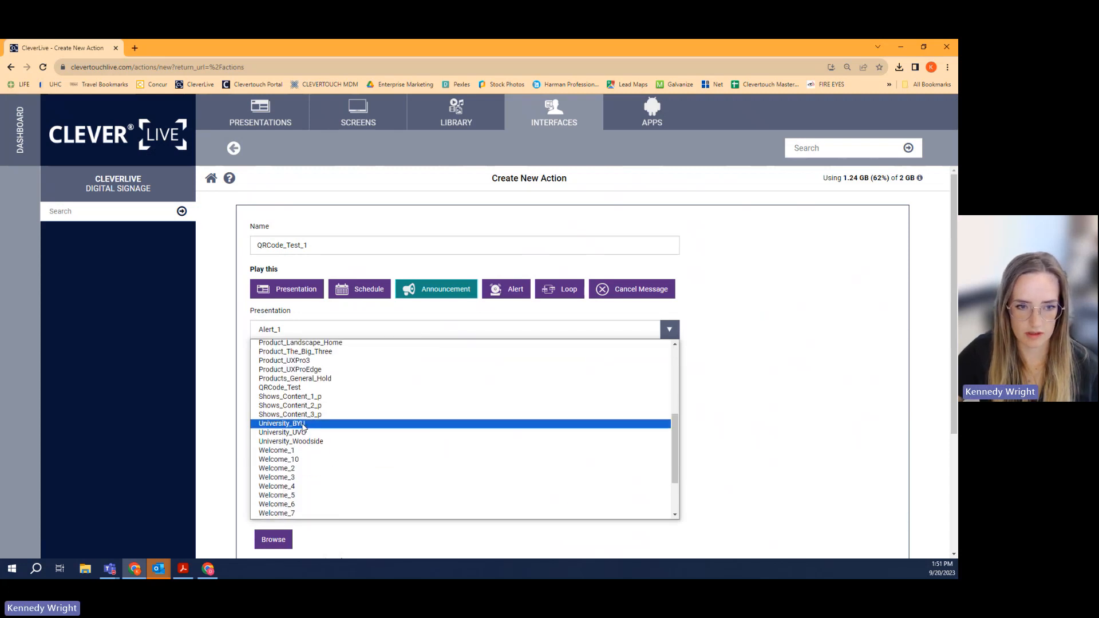
click(303, 426)
click(332, 375)
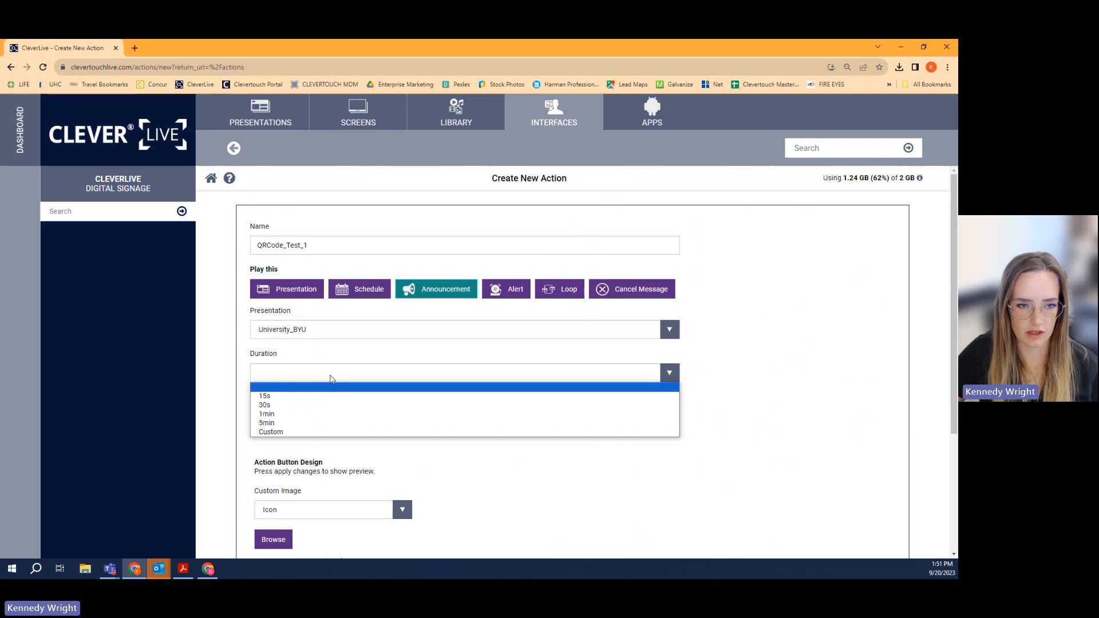
click(281, 414)
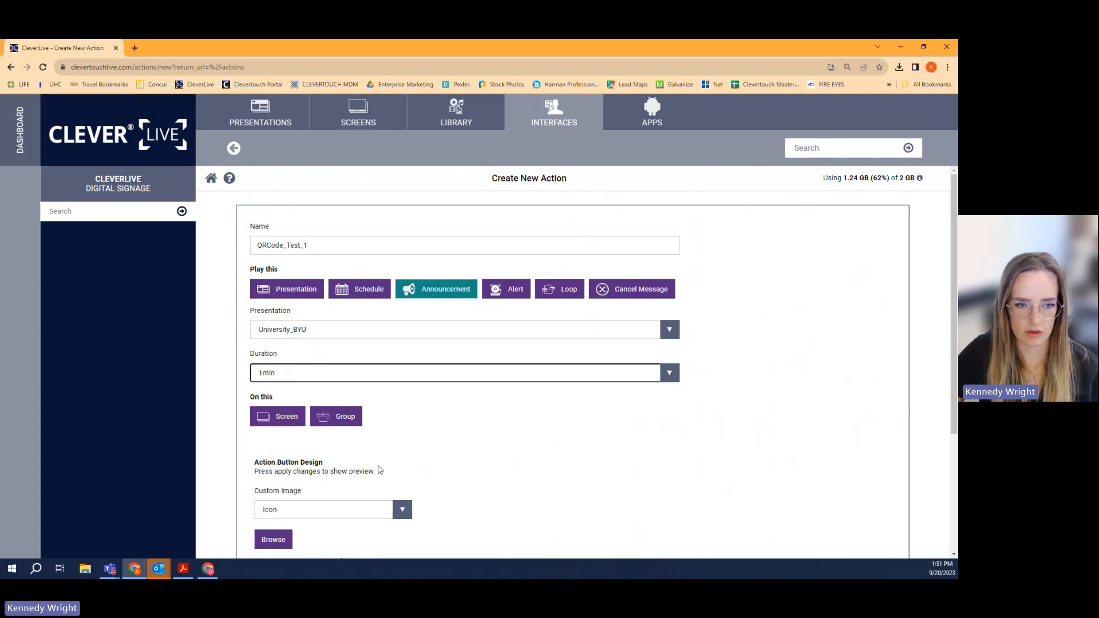
- Target the action at a single screen, choosing UX Pro
click(271, 419)
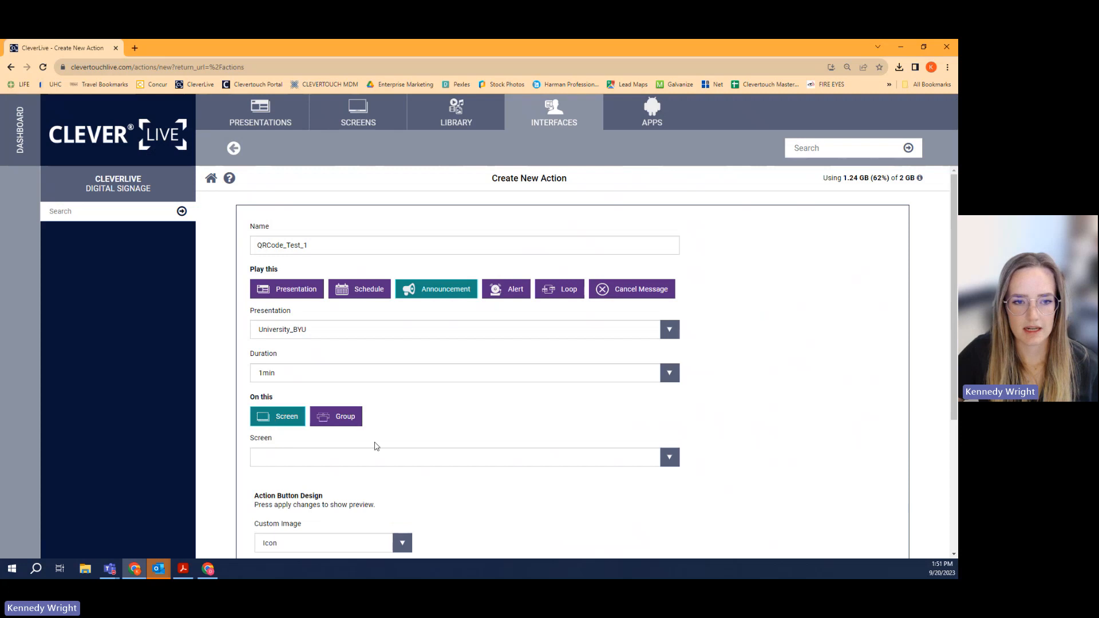
scroll(375, 446, down, 1)
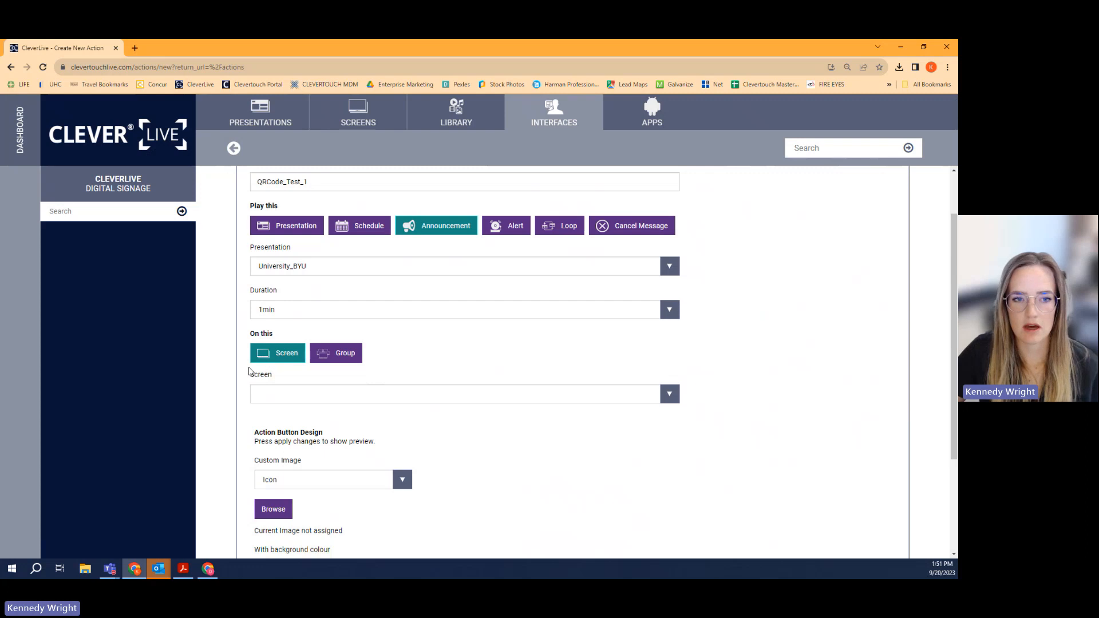
click(280, 397)
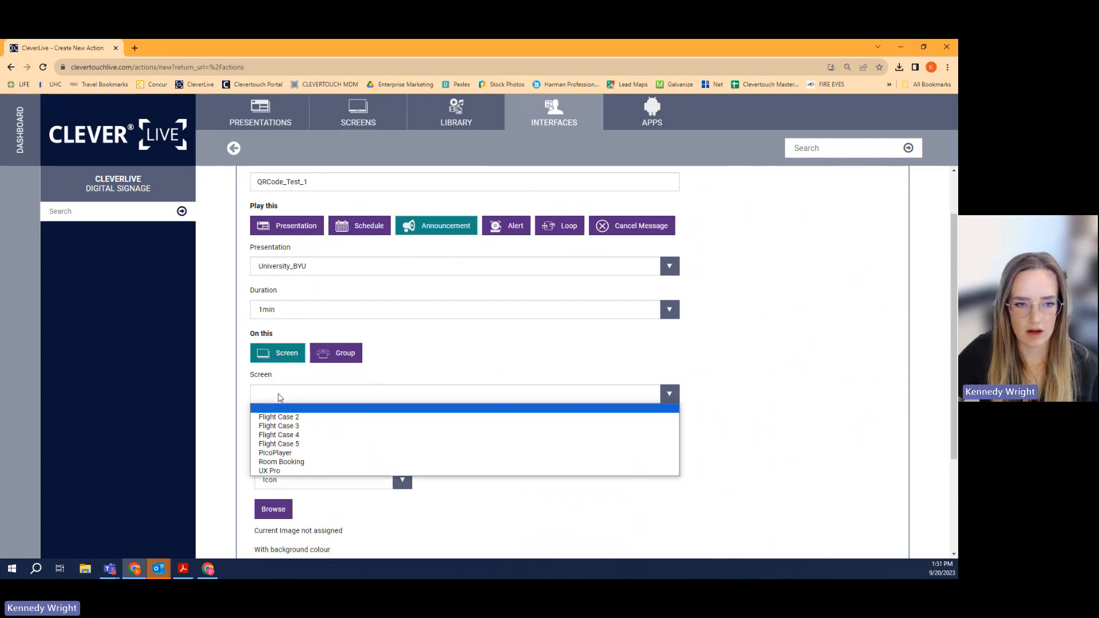
click(273, 472)
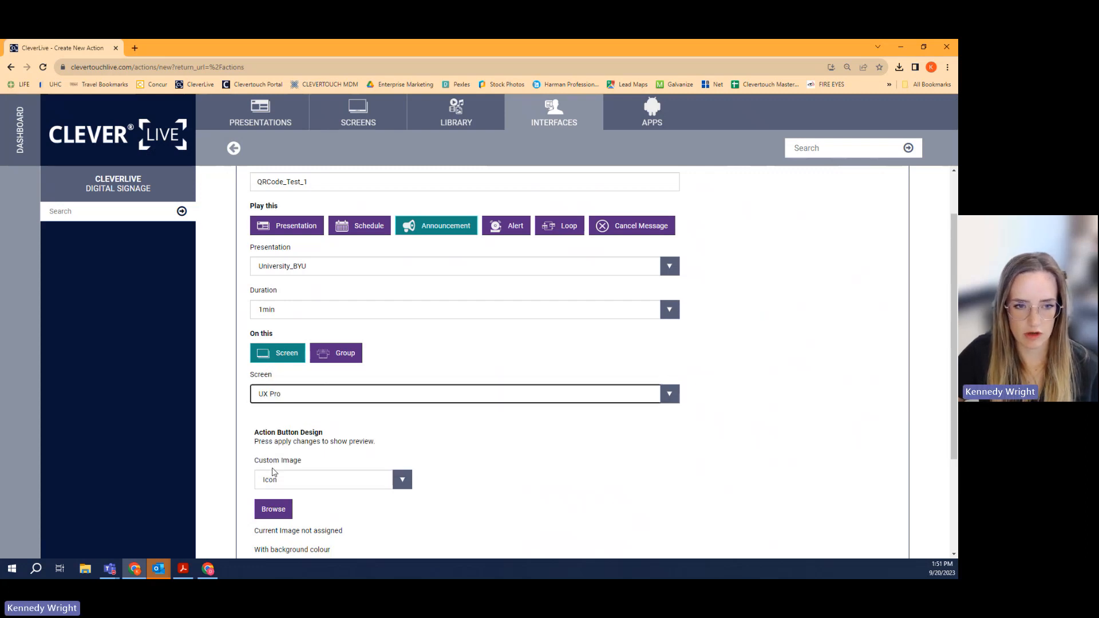
- Assign the pointing hand icon as the action button's image
scroll(307, 441, down, 1)
click(274, 460)
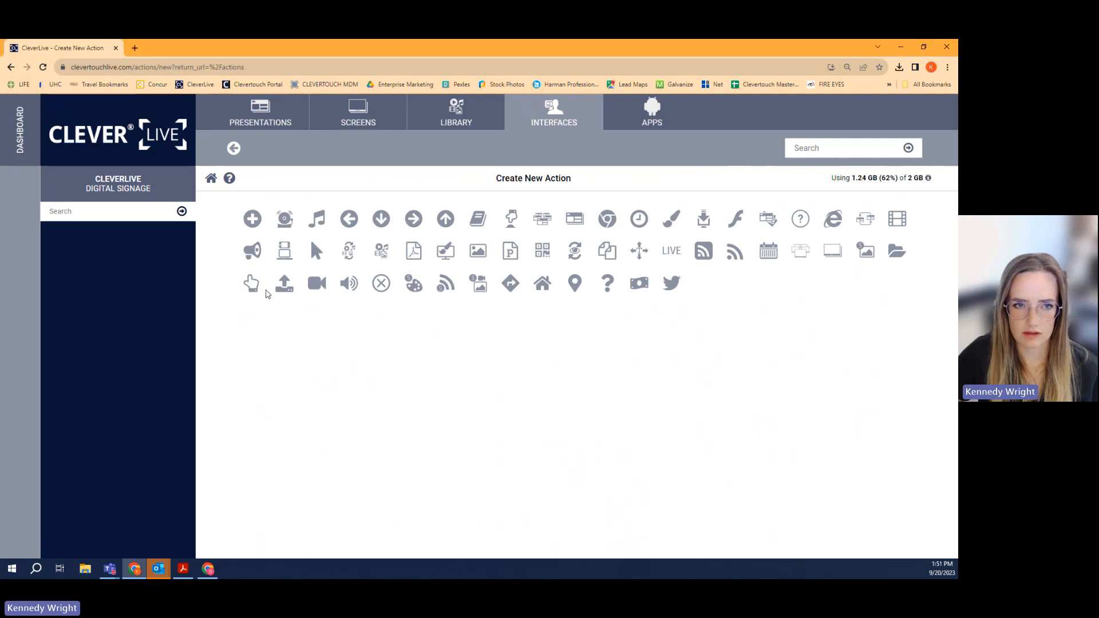
click(251, 284)
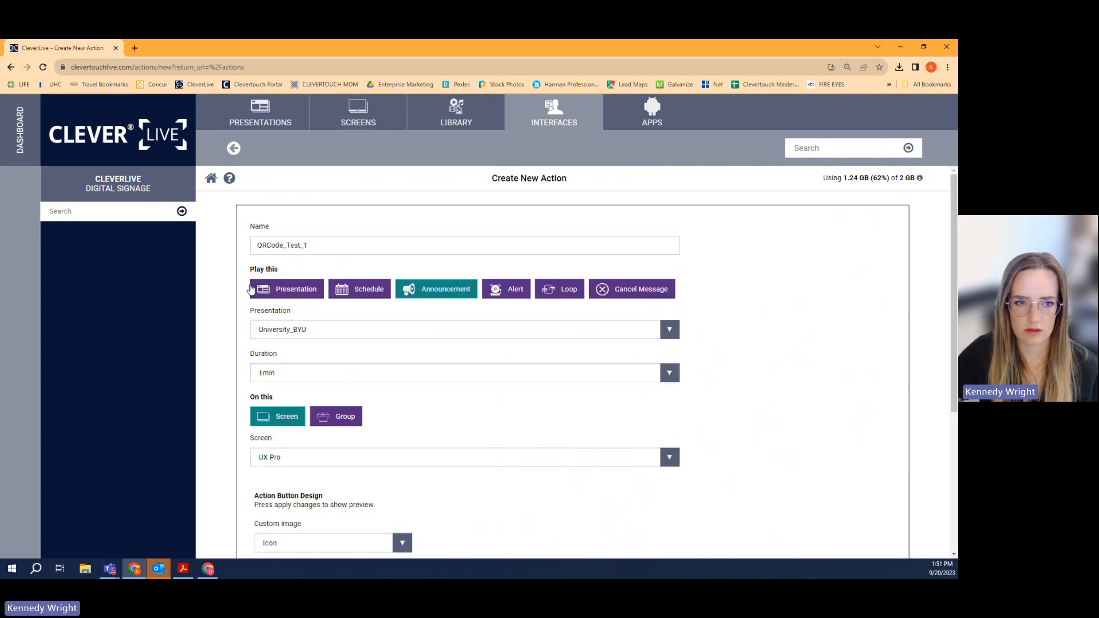
- Turn off the button's transparent background and set its background colour to blue #190dff
scroll(284, 457, down, 4)
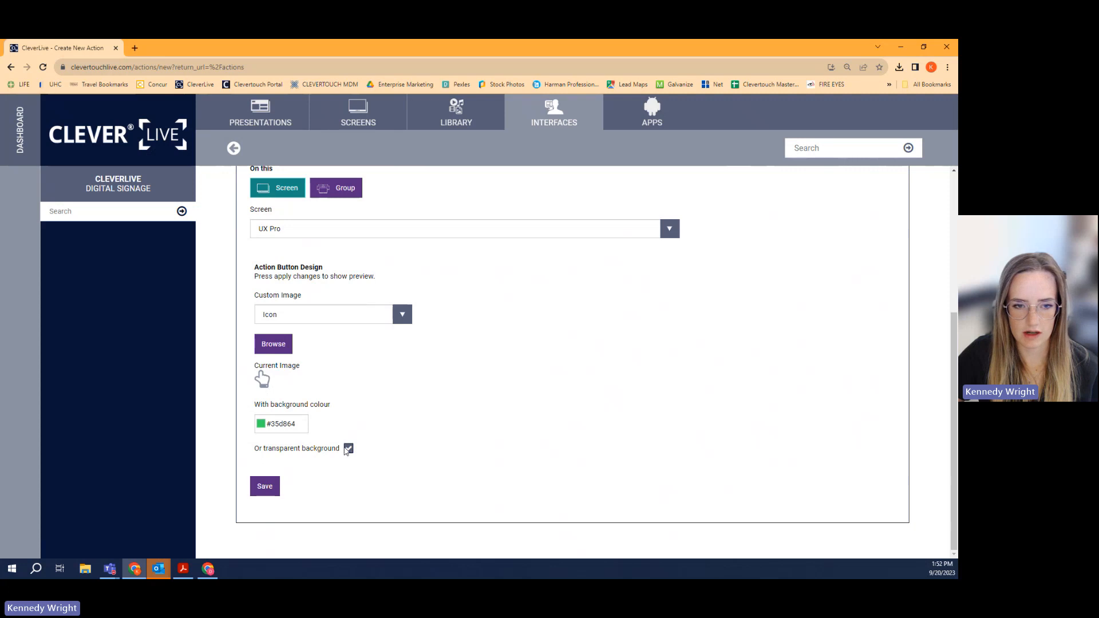
click(348, 451)
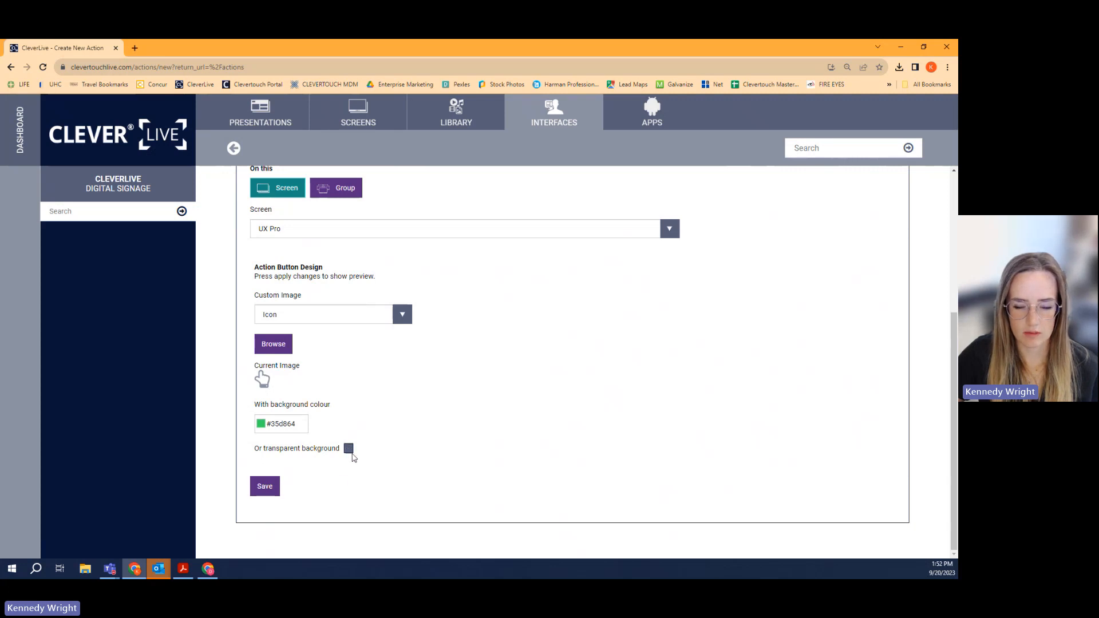
click(285, 425)
click(328, 457)
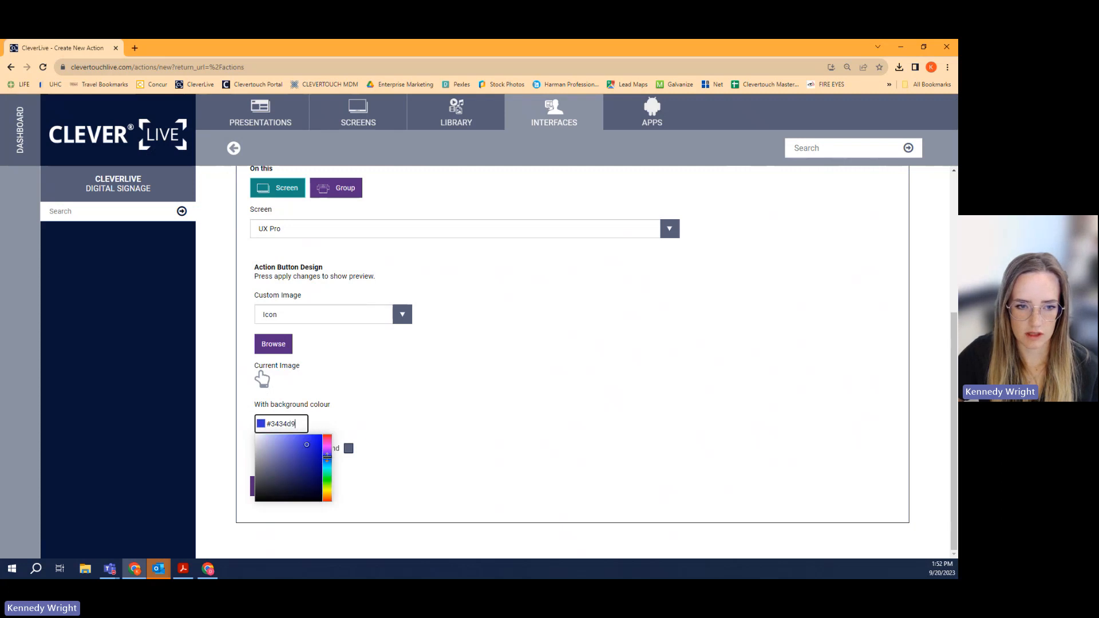
drag(312, 447, 319, 435)
click(336, 426)
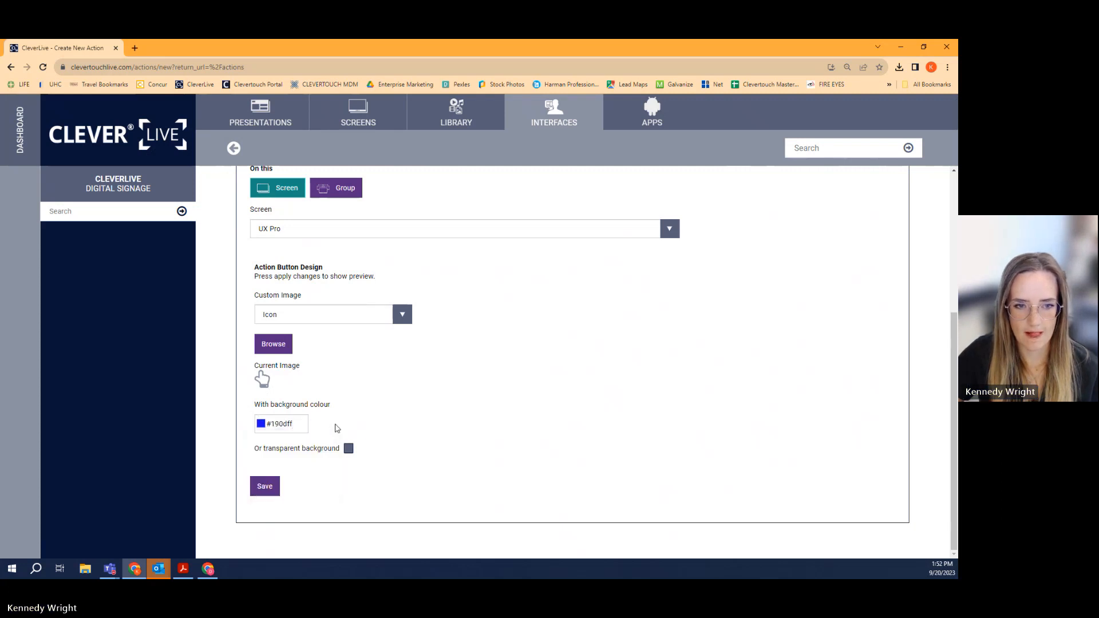
- Save the action and review the new QRCode_Test_1 entry in the actions list
click(264, 485)
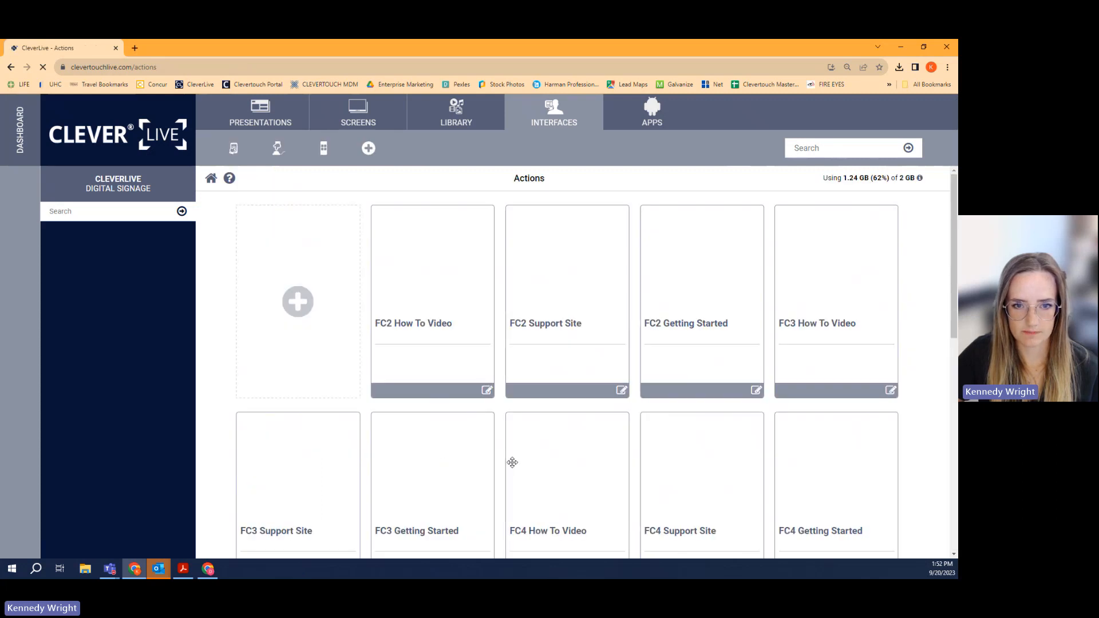
scroll(513, 460, down, 1)
scroll(513, 460, down, 8)
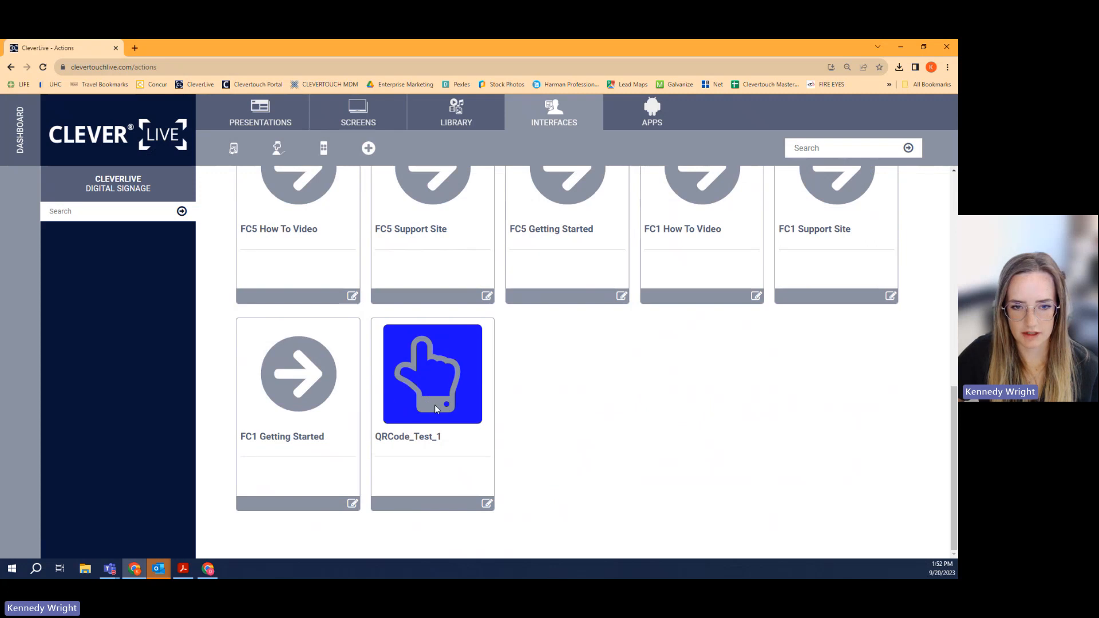
scroll(434, 409, up, 10)
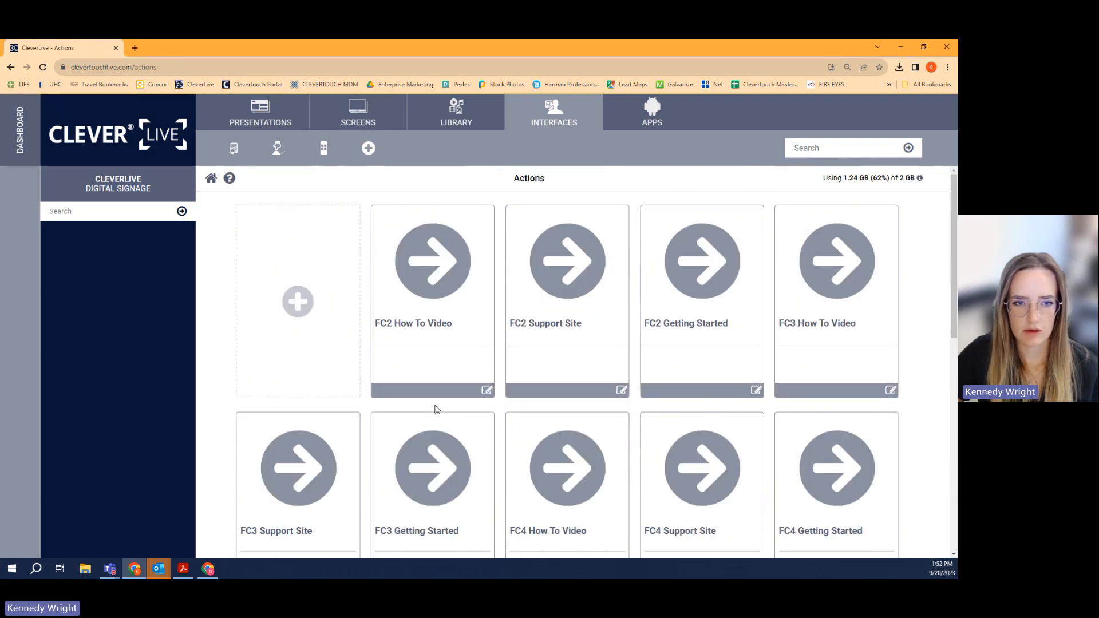
- Start another new action and name it QRCode_Test_2
click(296, 307)
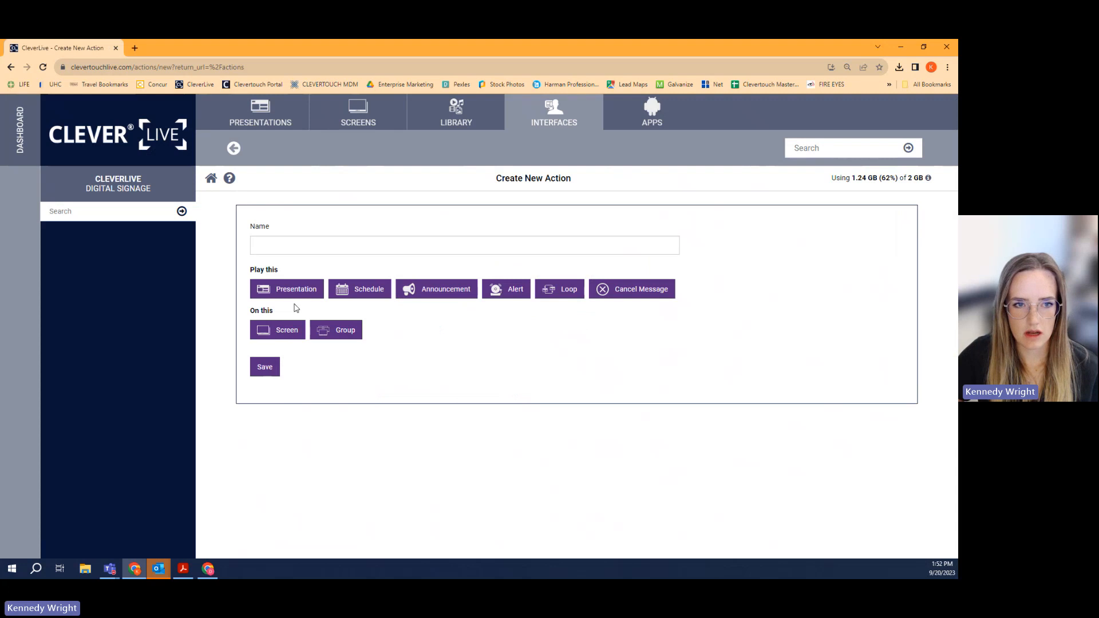
click(297, 245)
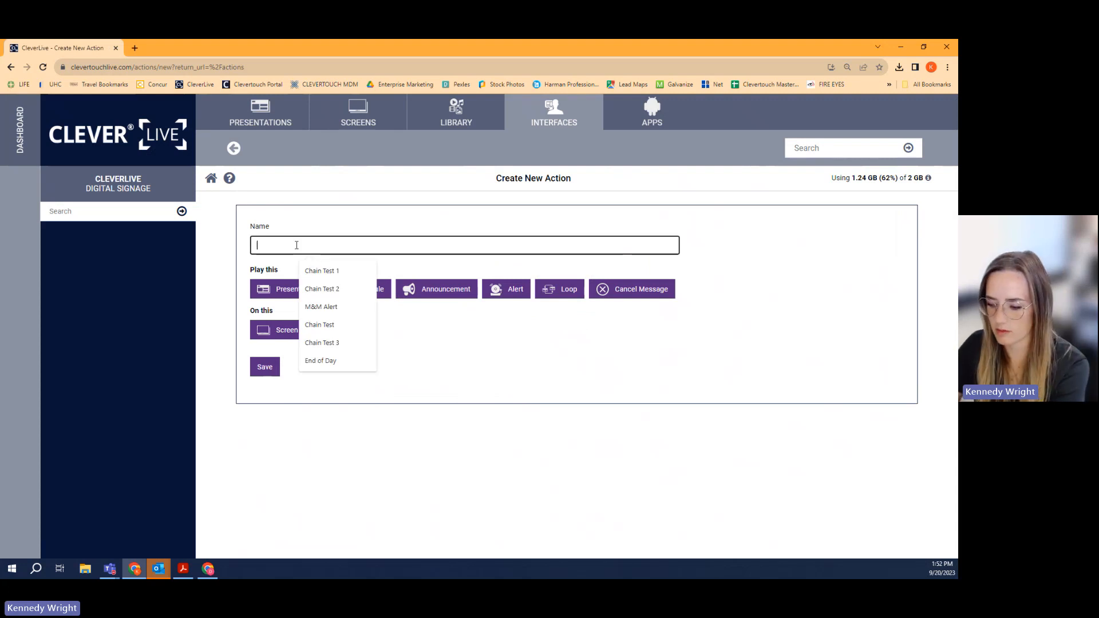
text(QR)
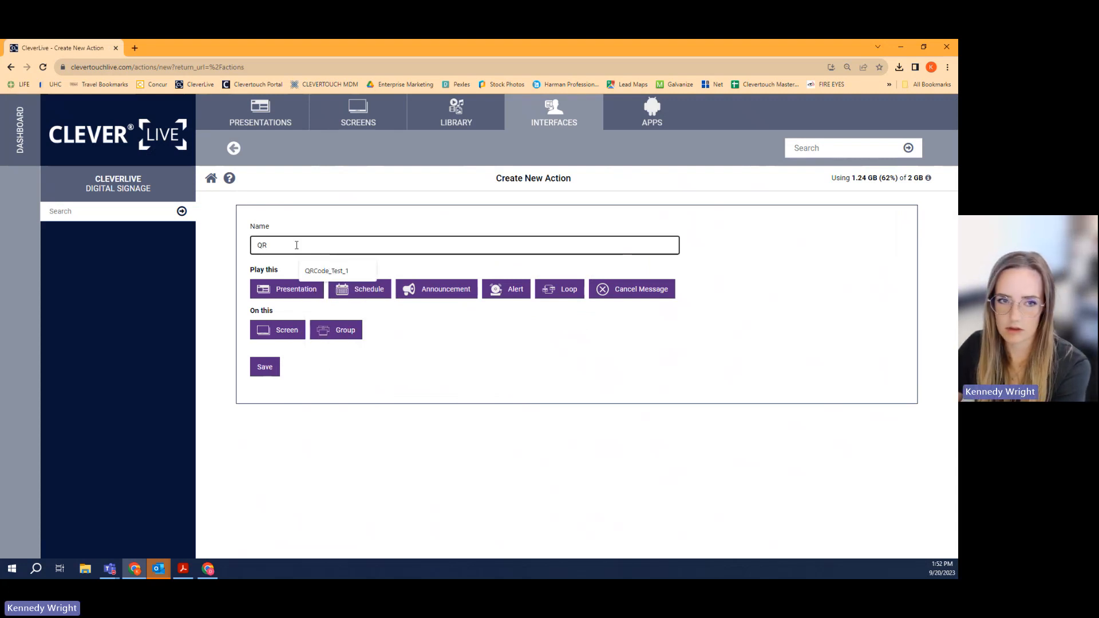
text(Code_Test)
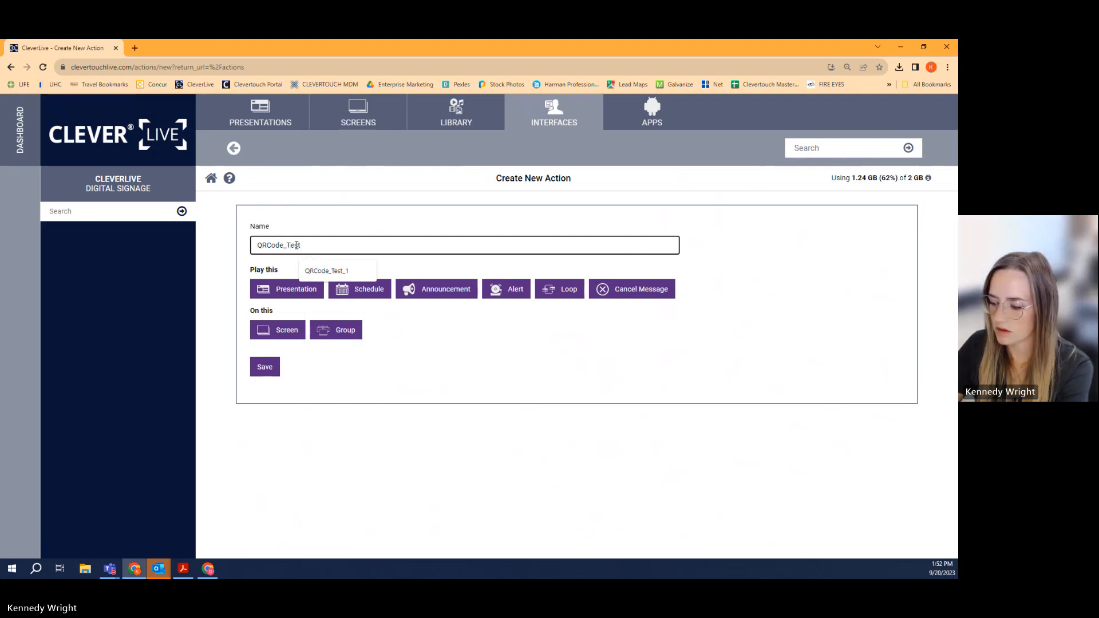
text(_2)
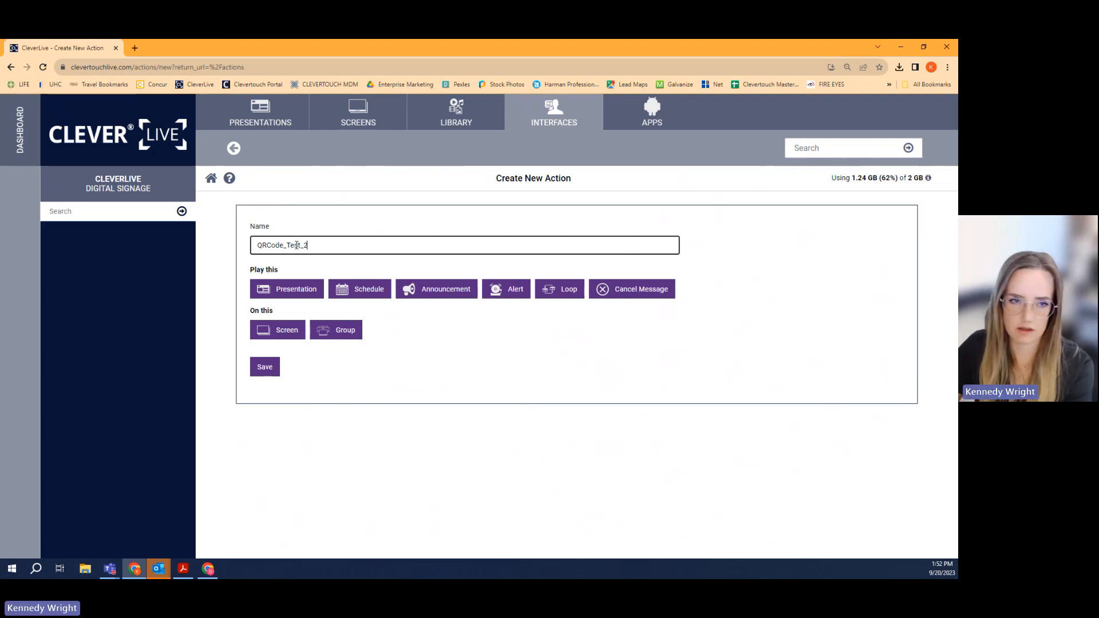
- Set the action to play the University_UVU presentation as an announcement with a duration of 1min
click(431, 299)
click(436, 333)
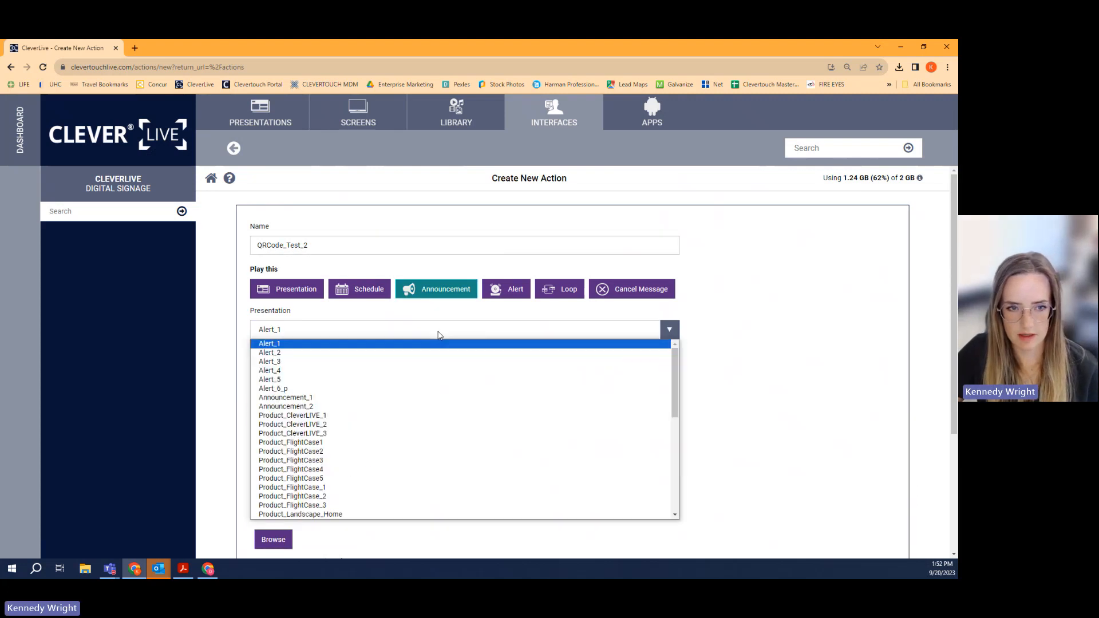
scroll(385, 456, down, 10)
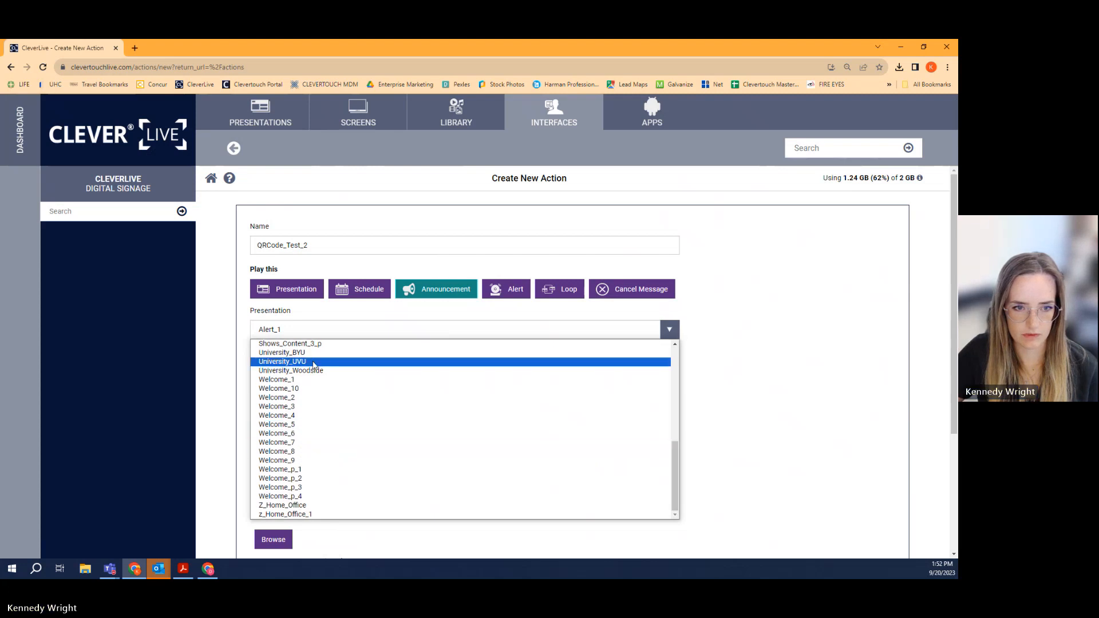
click(340, 362)
click(342, 382)
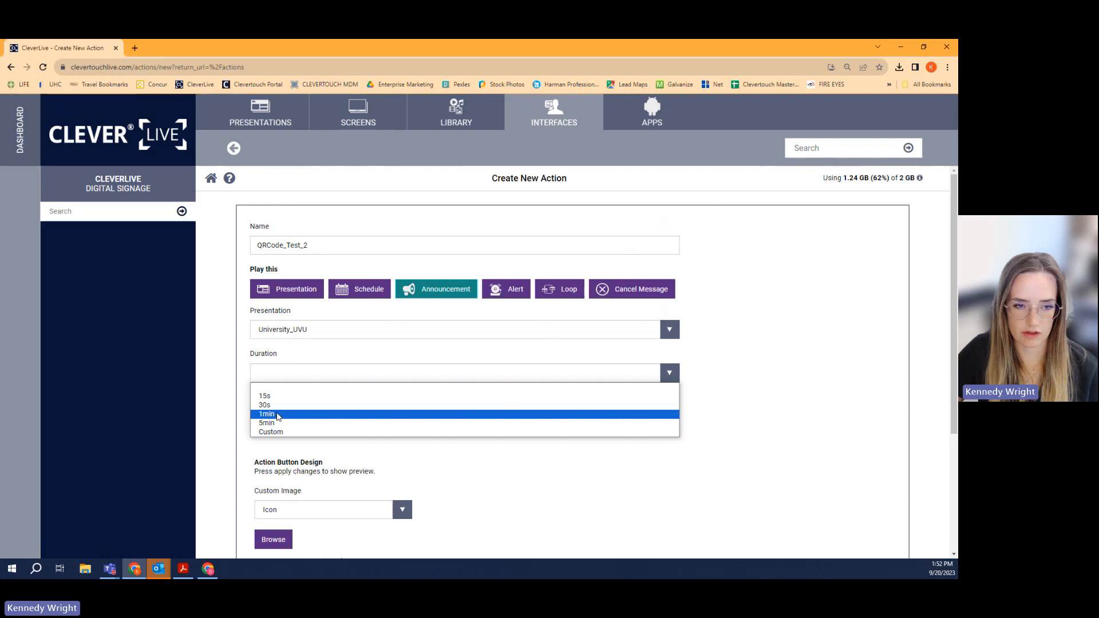
click(278, 415)
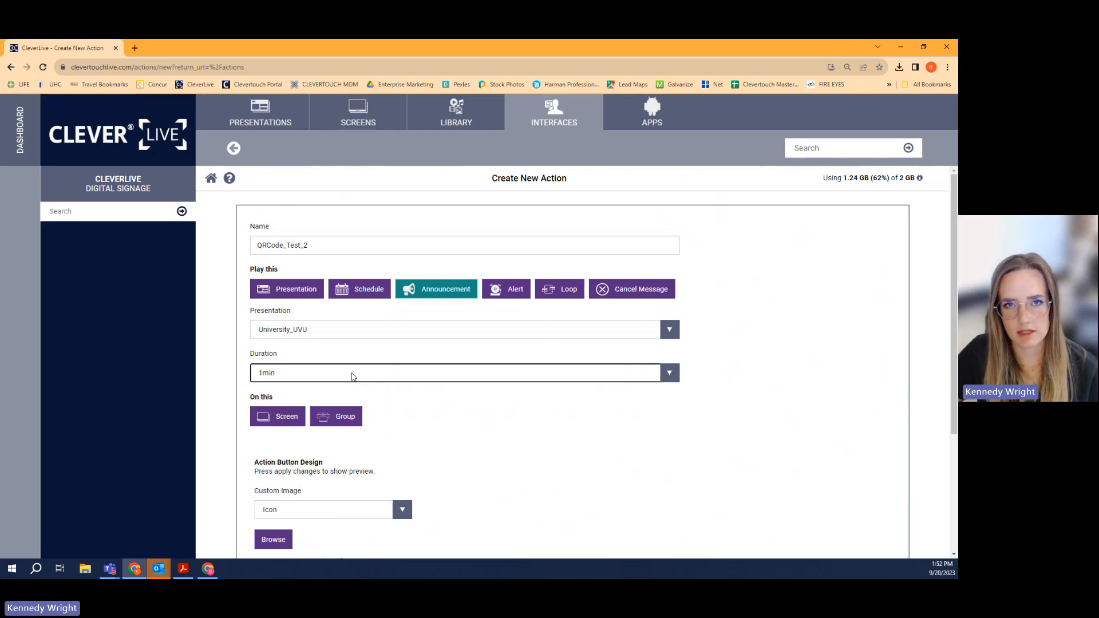
- Change the announcement's duration to a custom length of 25 minutes 39 seconds
click(649, 380)
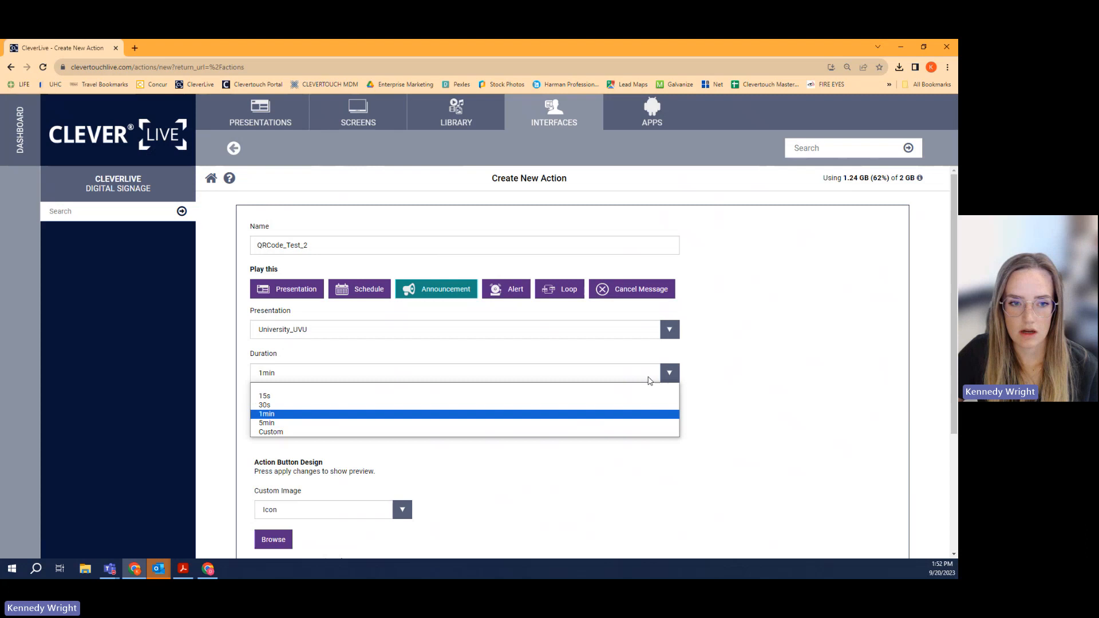
click(393, 433)
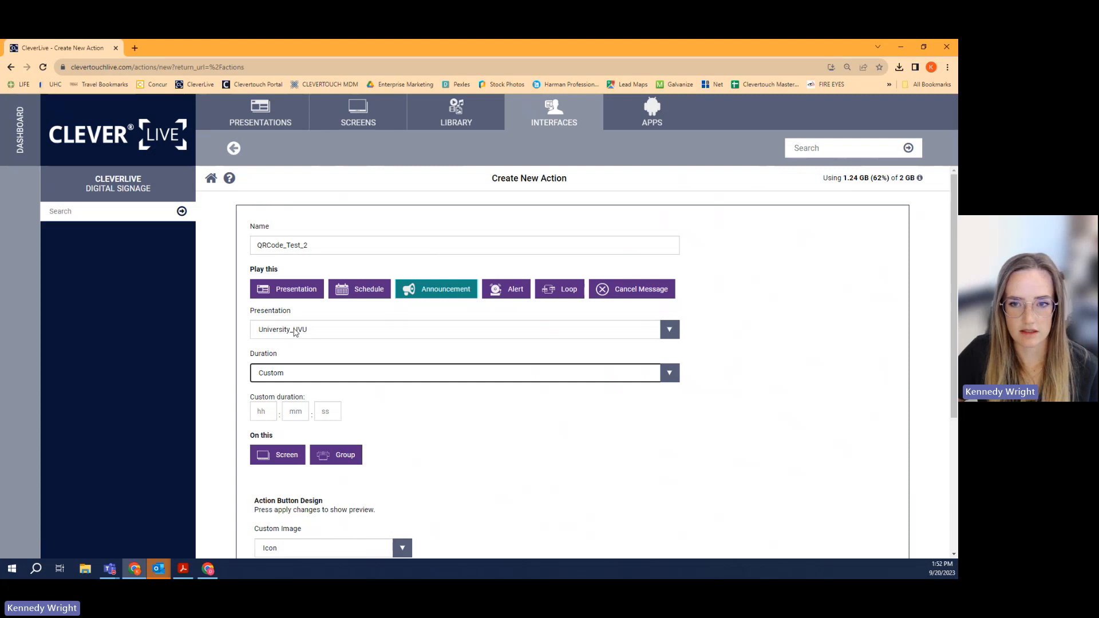
click(296, 413)
text(25)
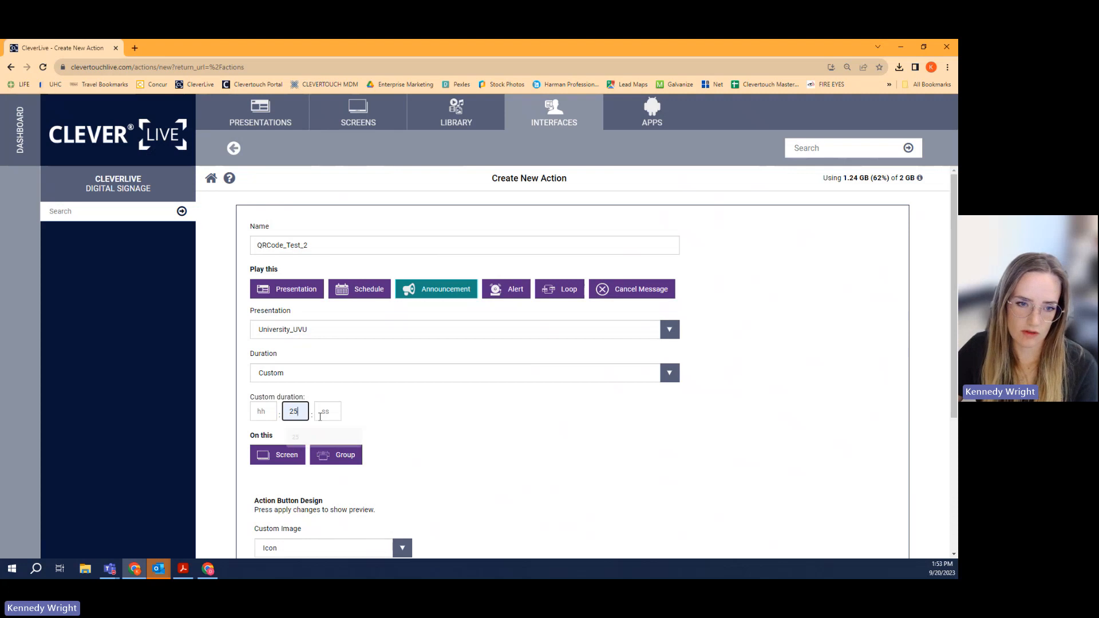
click(321, 412)
text(39)
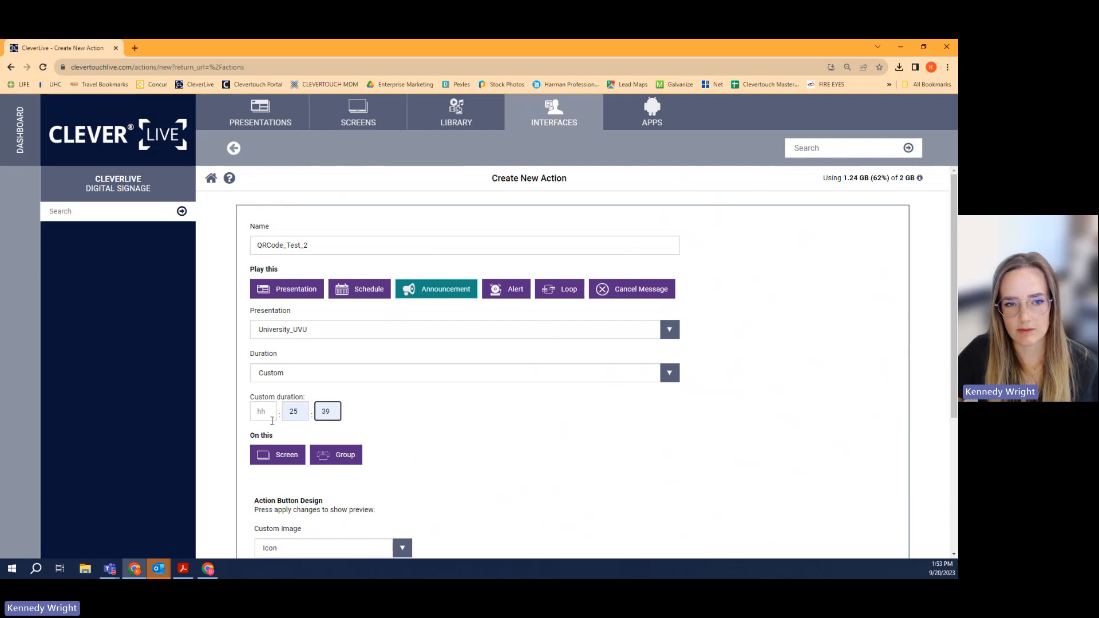
- Make the action play on a single screen and choose UX Pro as that screen
scroll(370, 474, down, 1)
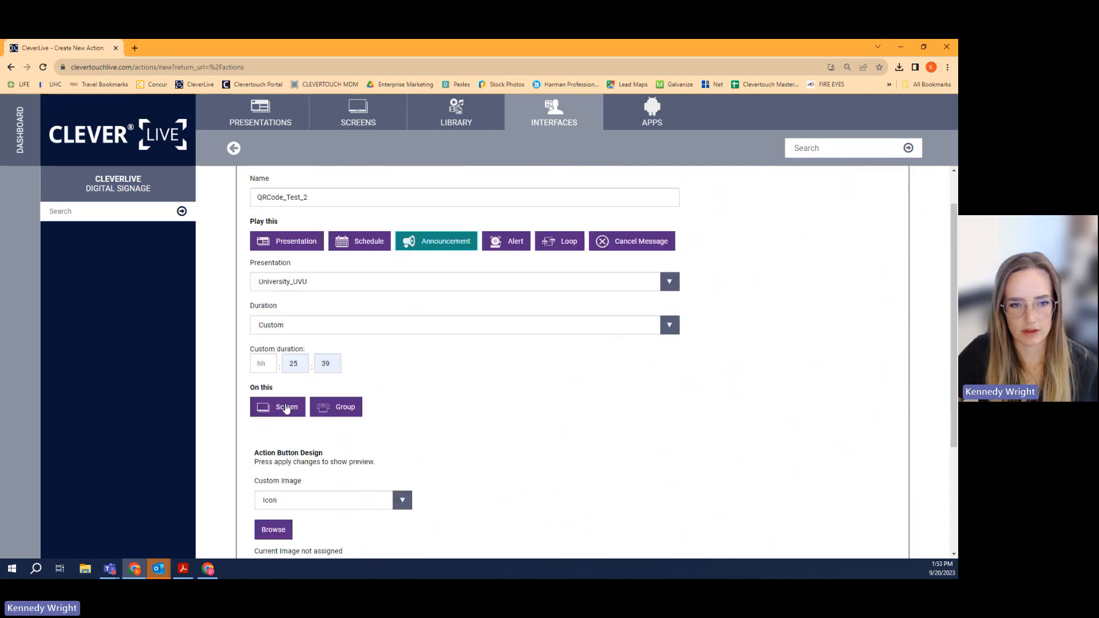
click(286, 407)
click(309, 449)
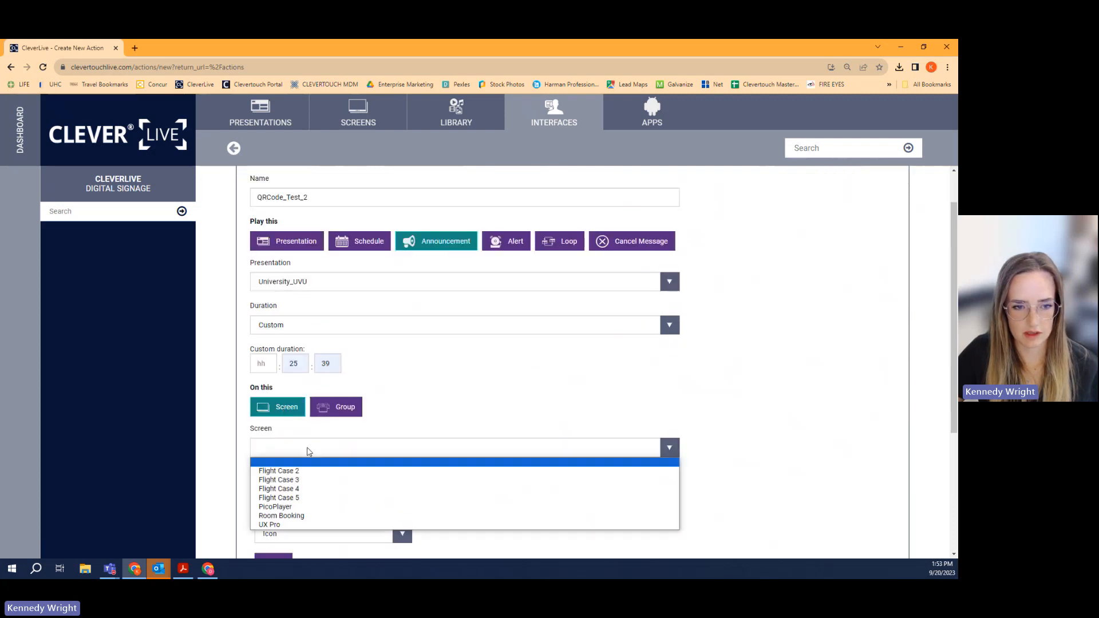
click(273, 524)
- Assign the pointing hand icon as the action button's image and save the action
scroll(286, 521, down, 2)
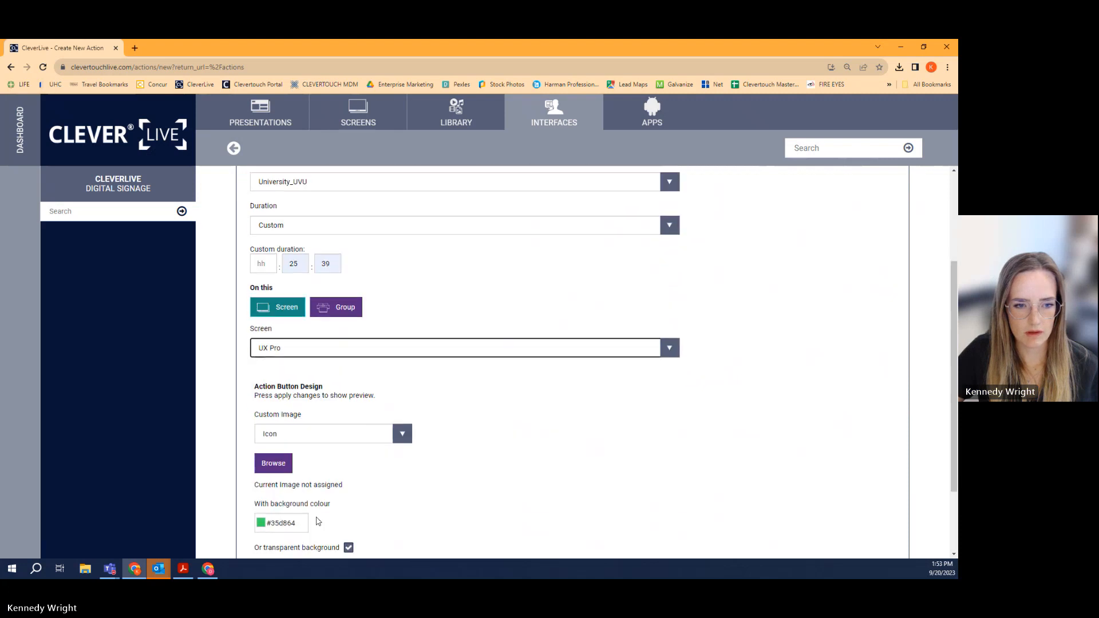
click(265, 461)
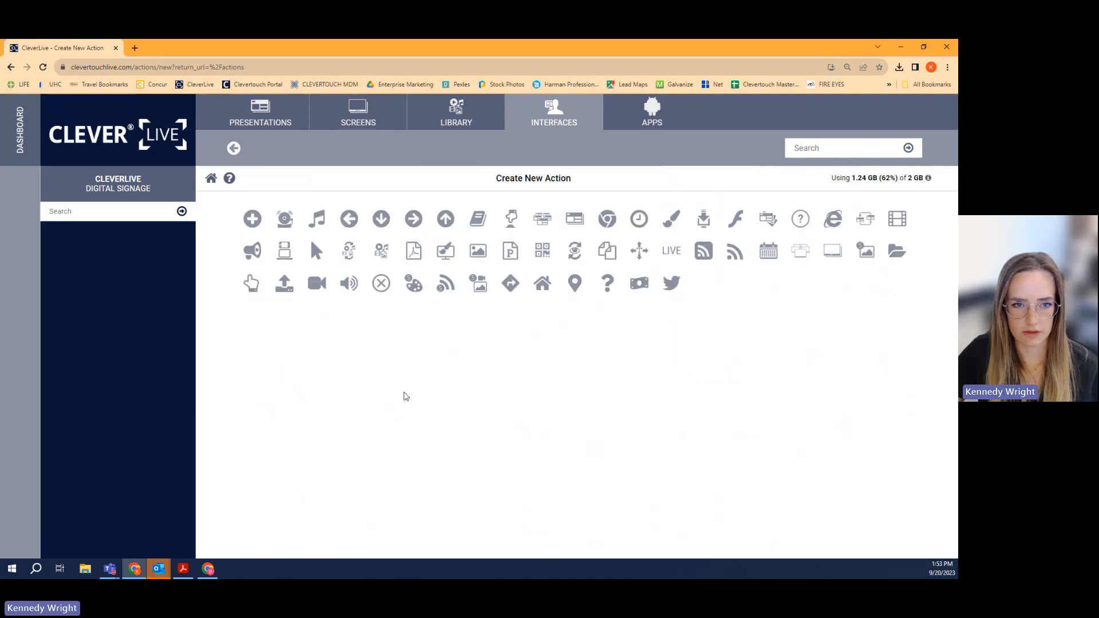
click(250, 284)
scroll(345, 415, down, 4)
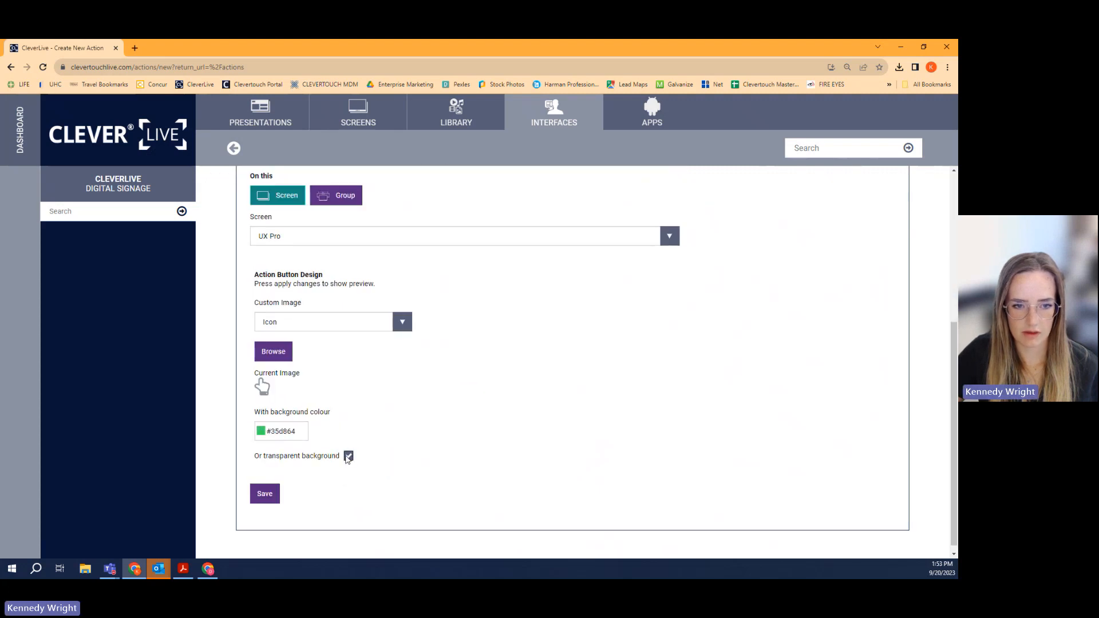
click(261, 495)
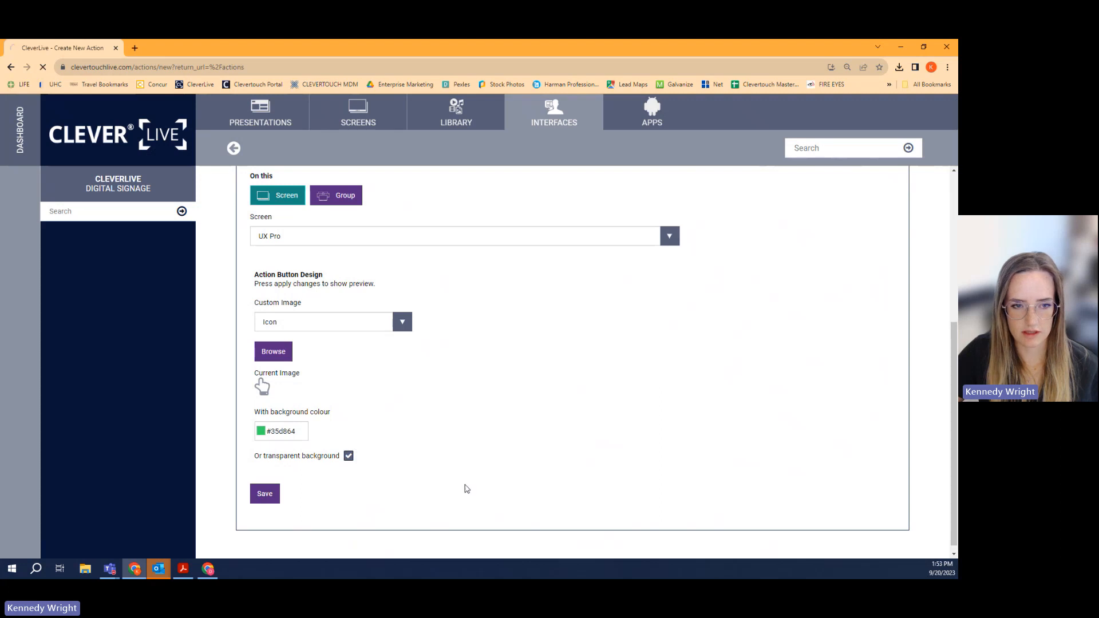
- Reopen QRCode_Test_2 for editing, turn off its button's transparent background and set the background colour to dark green #23803f
scroll(465, 489, down, 6)
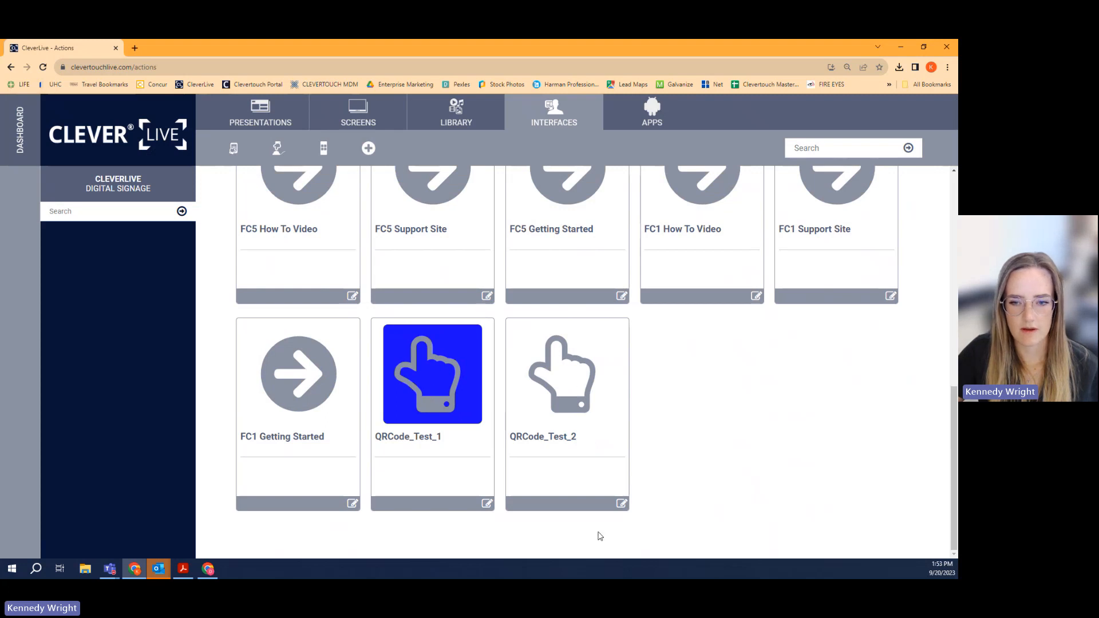
click(621, 504)
scroll(373, 487, down, 5)
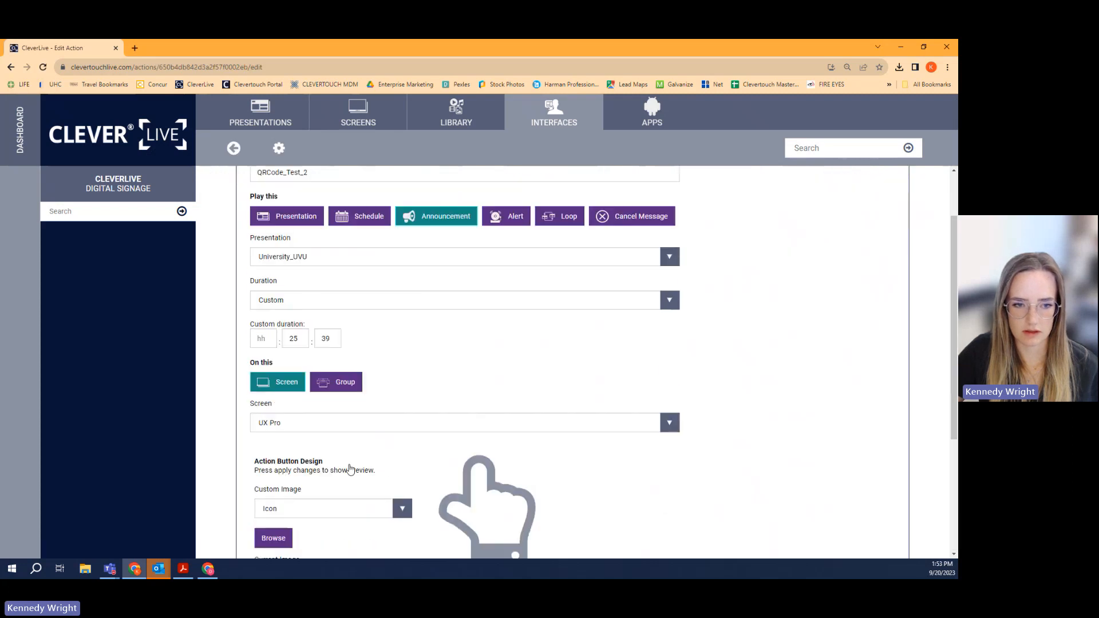
click(347, 459)
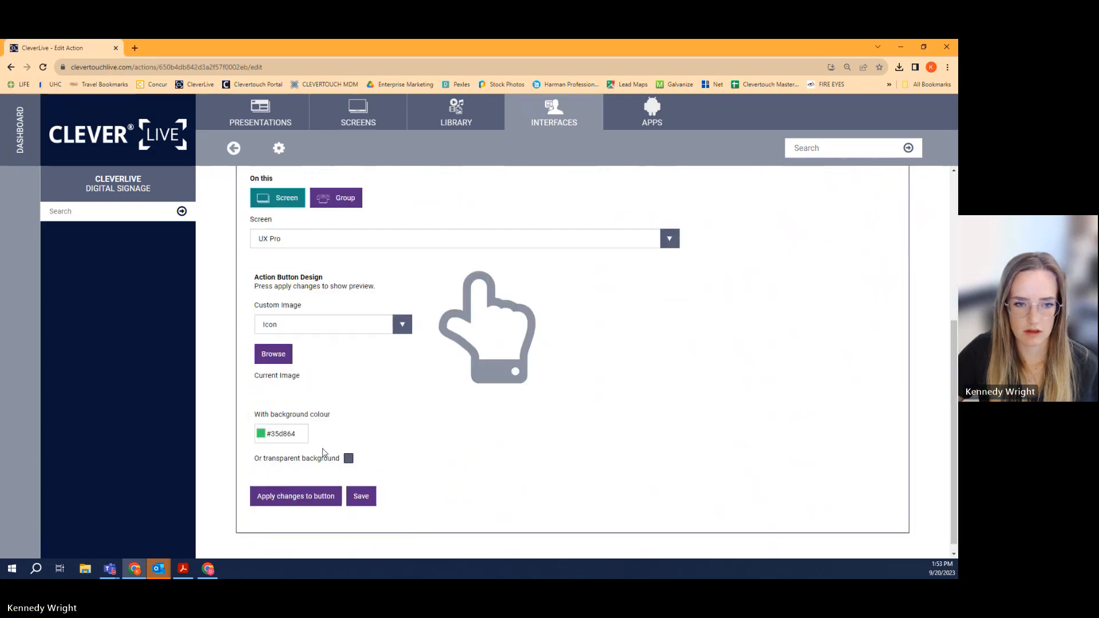
click(295, 433)
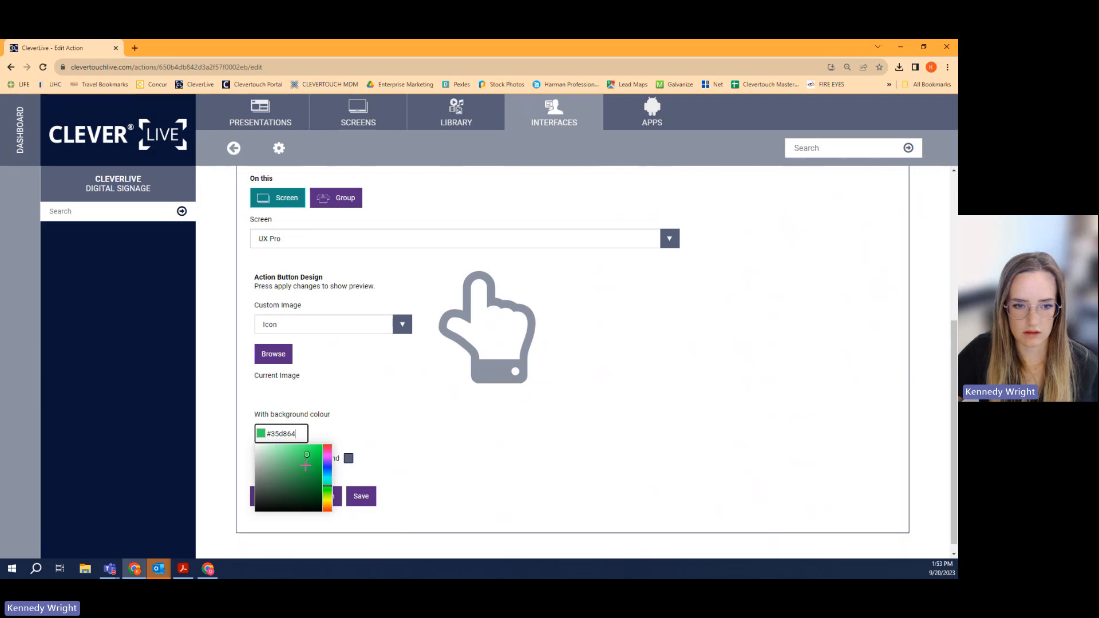
click(304, 478)
click(397, 461)
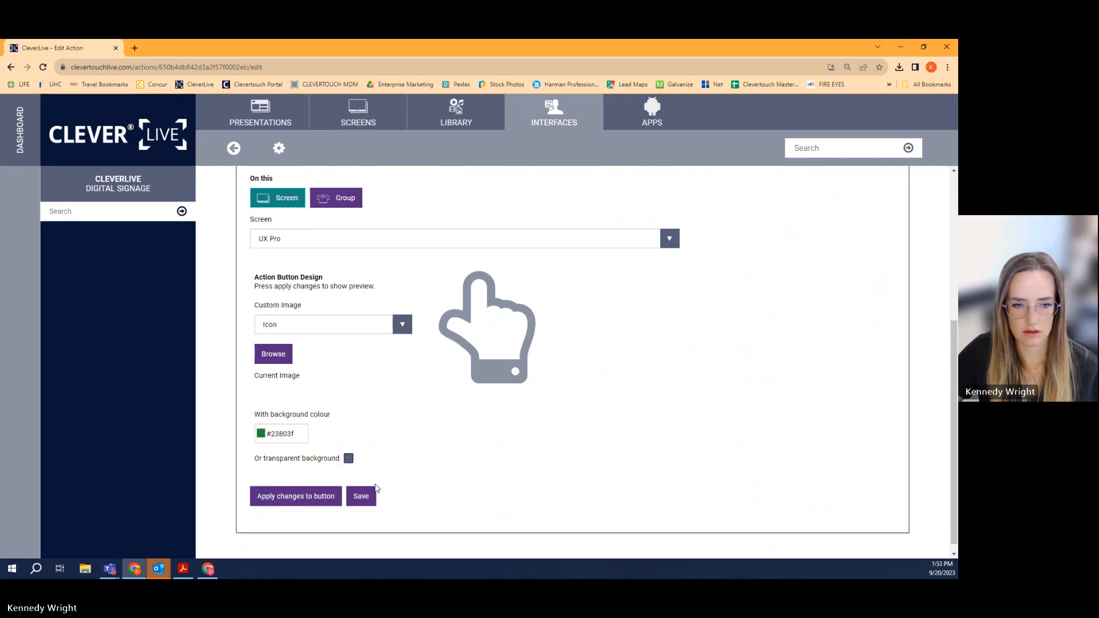
- Apply the design changes to the button, save the action and check QRCode_Test_2 in the actions list
click(327, 502)
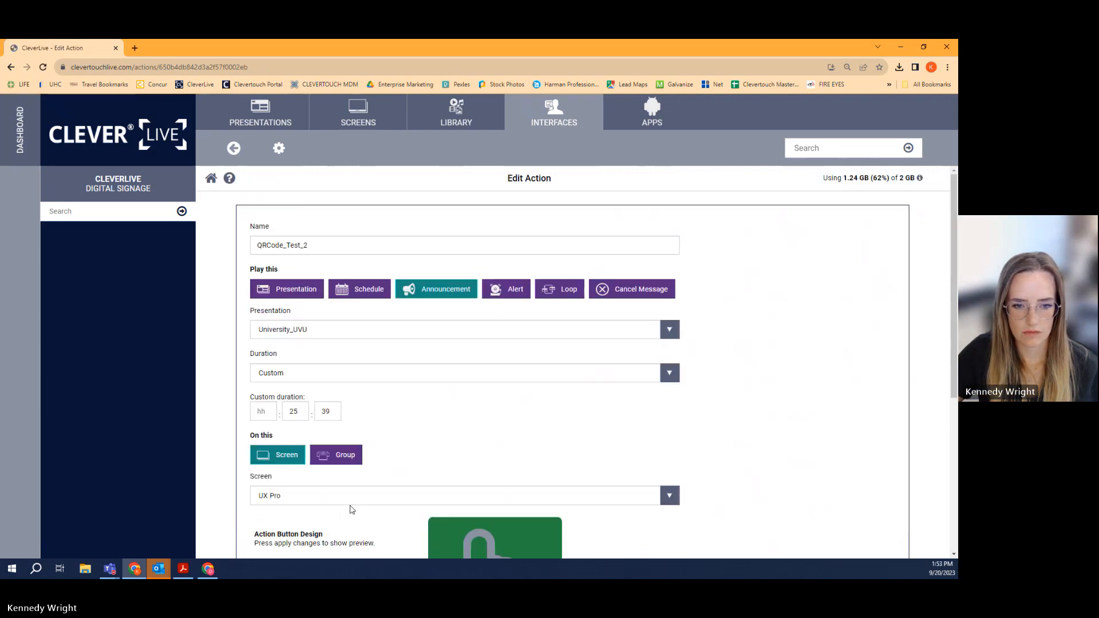
scroll(351, 510, down, 5)
click(361, 495)
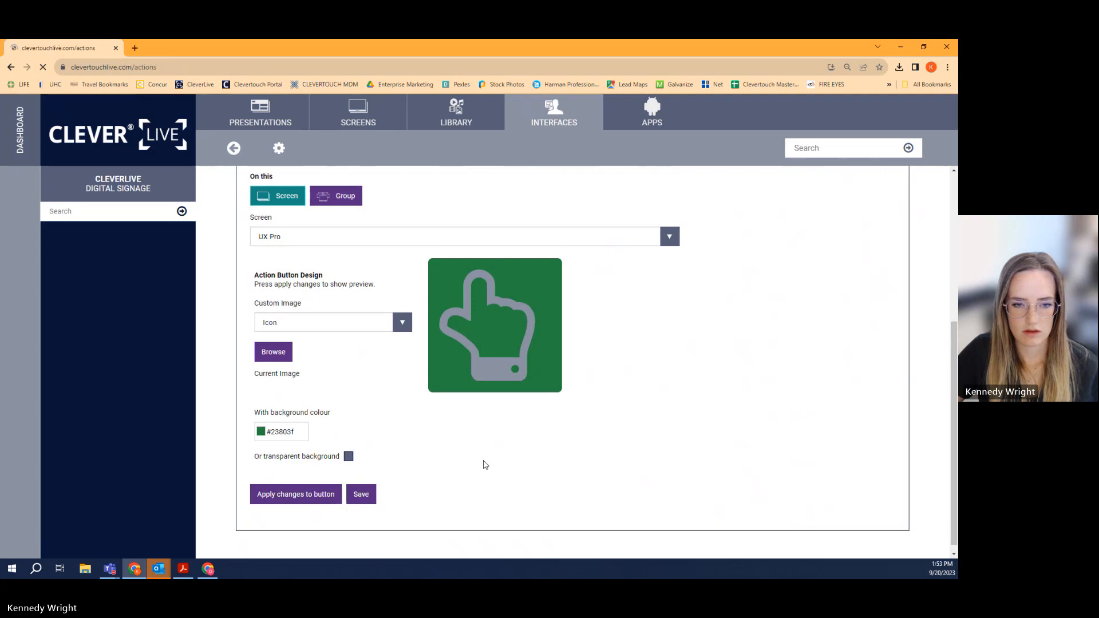
scroll(412, 451, down, 9)
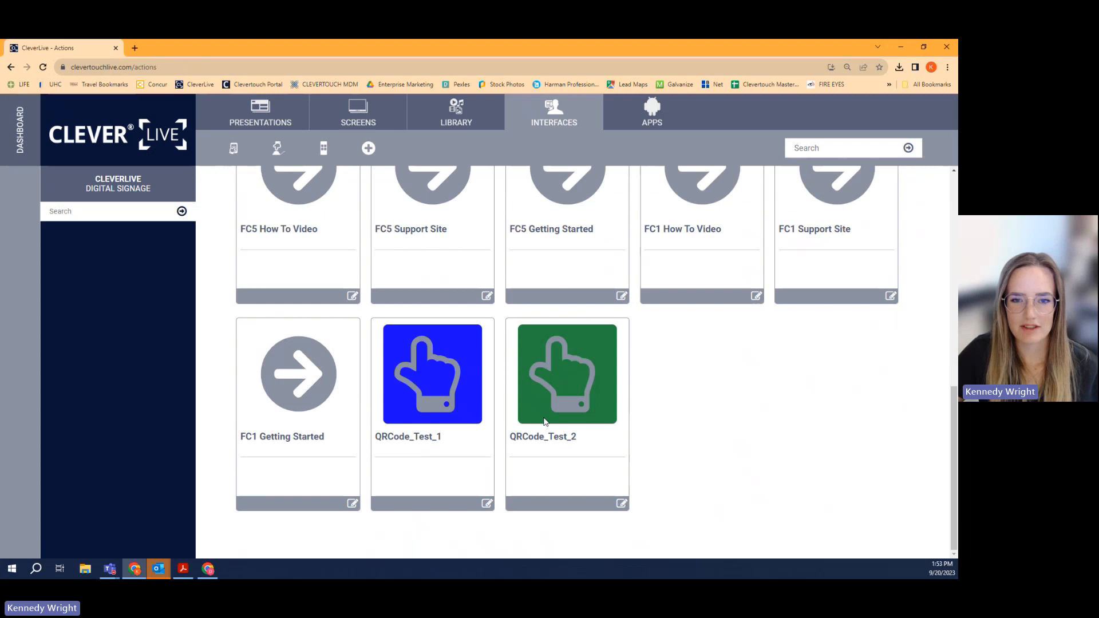
- Start a new mobile interface presentation and look through the available gallery templates
click(323, 150)
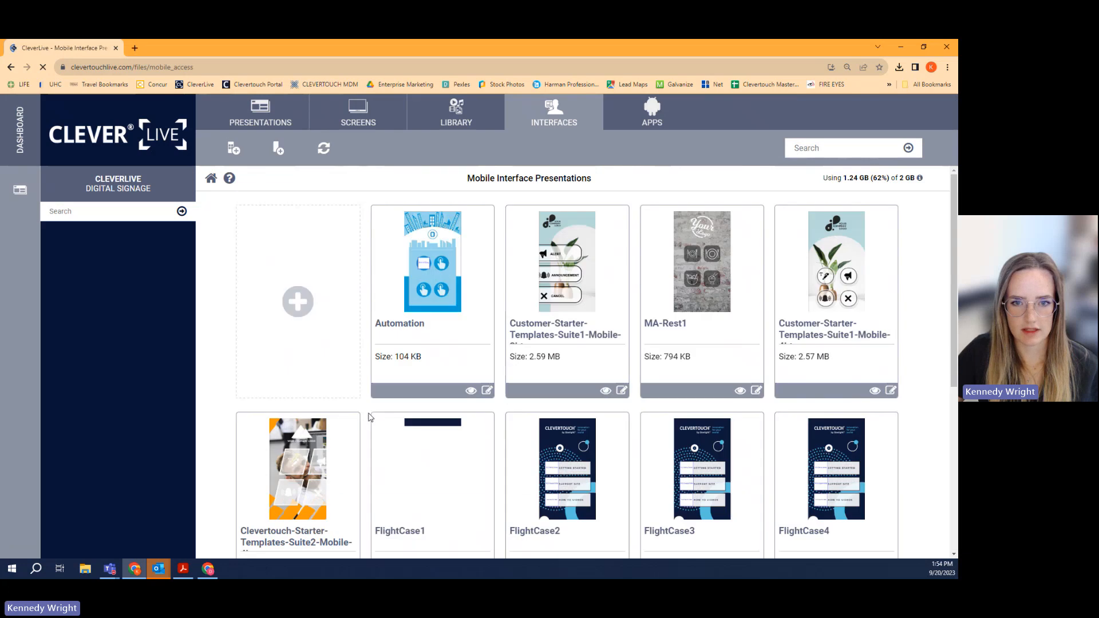
scroll(498, 452, down, 1)
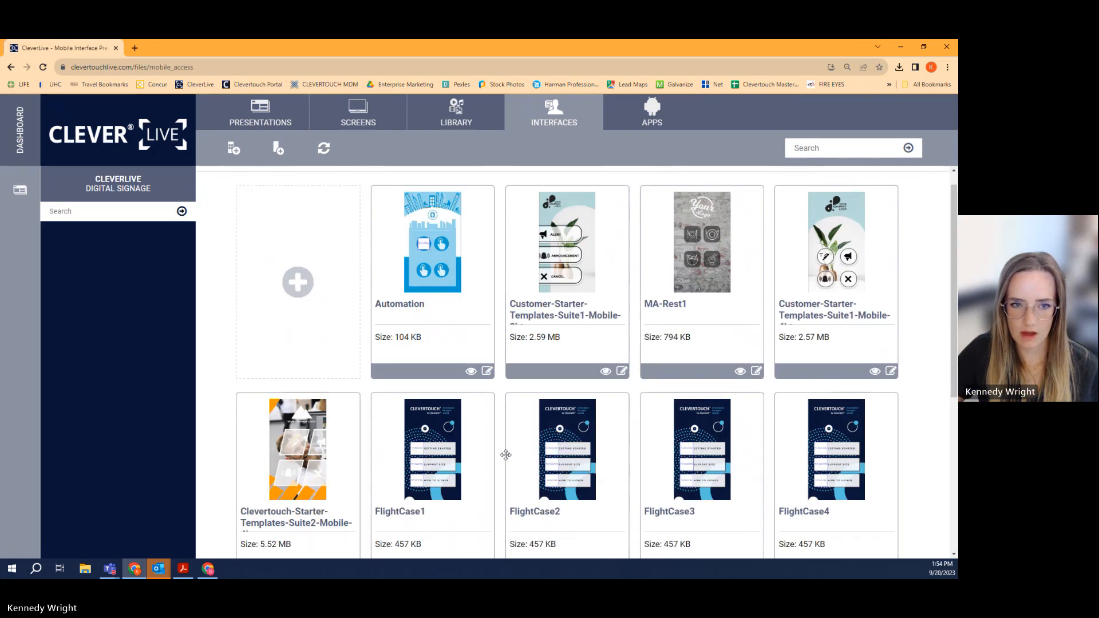
click(296, 287)
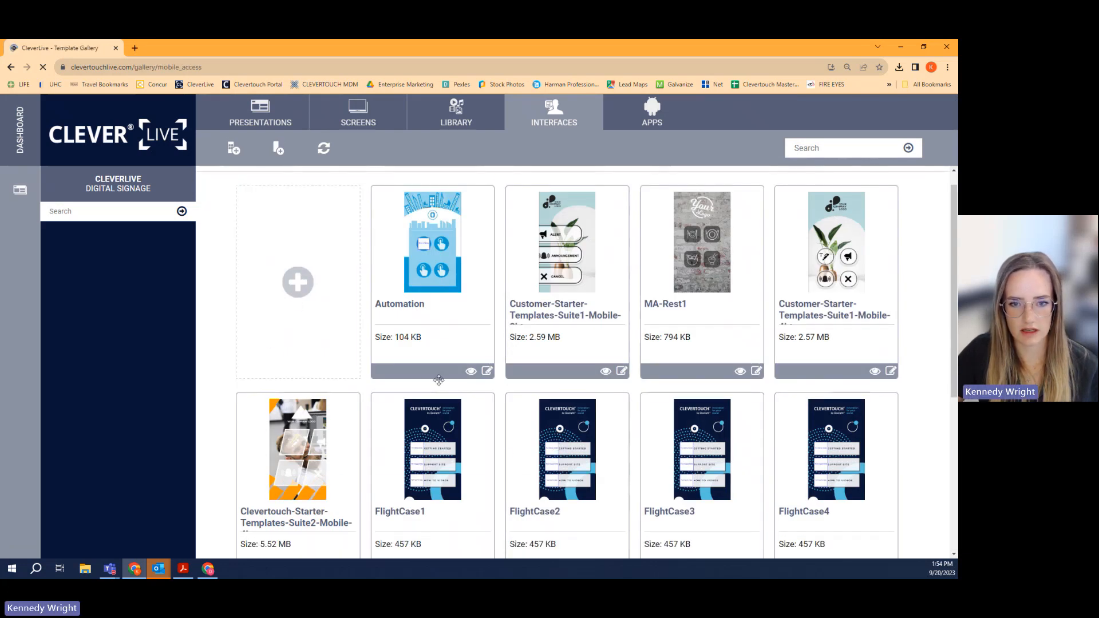
scroll(492, 455, down, 3)
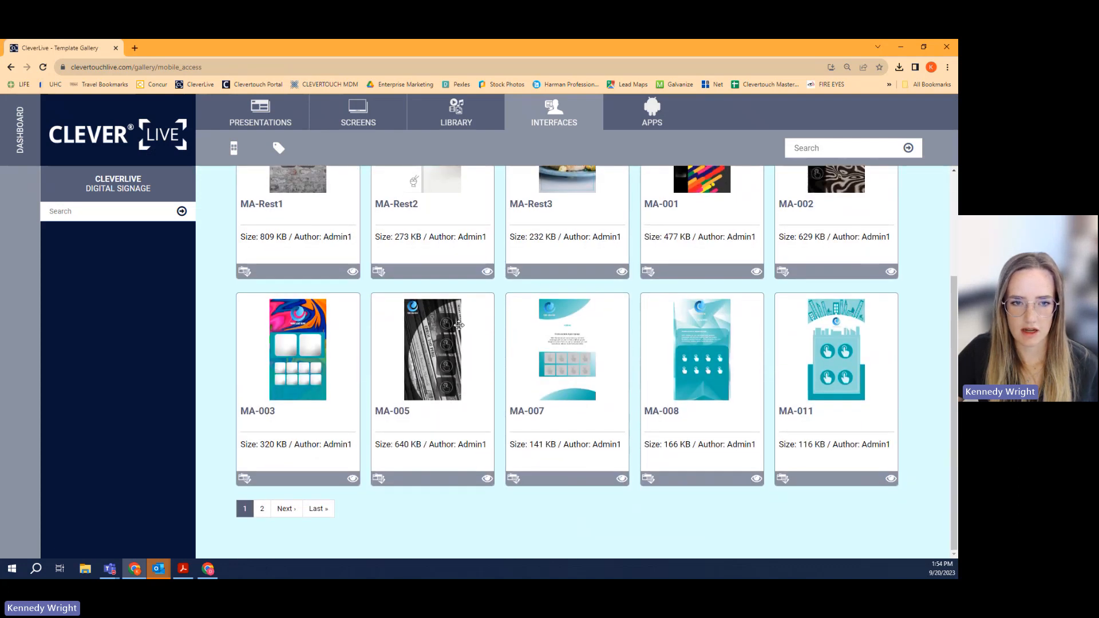
scroll(459, 326, up, 3)
scroll(320, 258, down, 3)
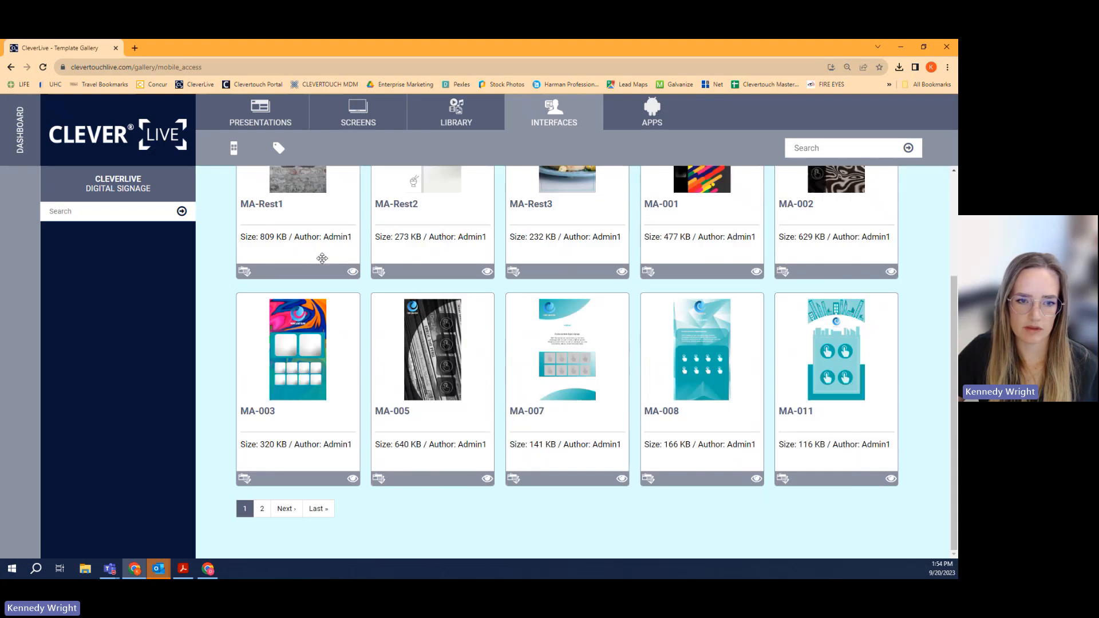
- Import the MA-005 template with the channel name QRCode_Test_MobileInterface and return to the mobile interface presentations
click(415, 407)
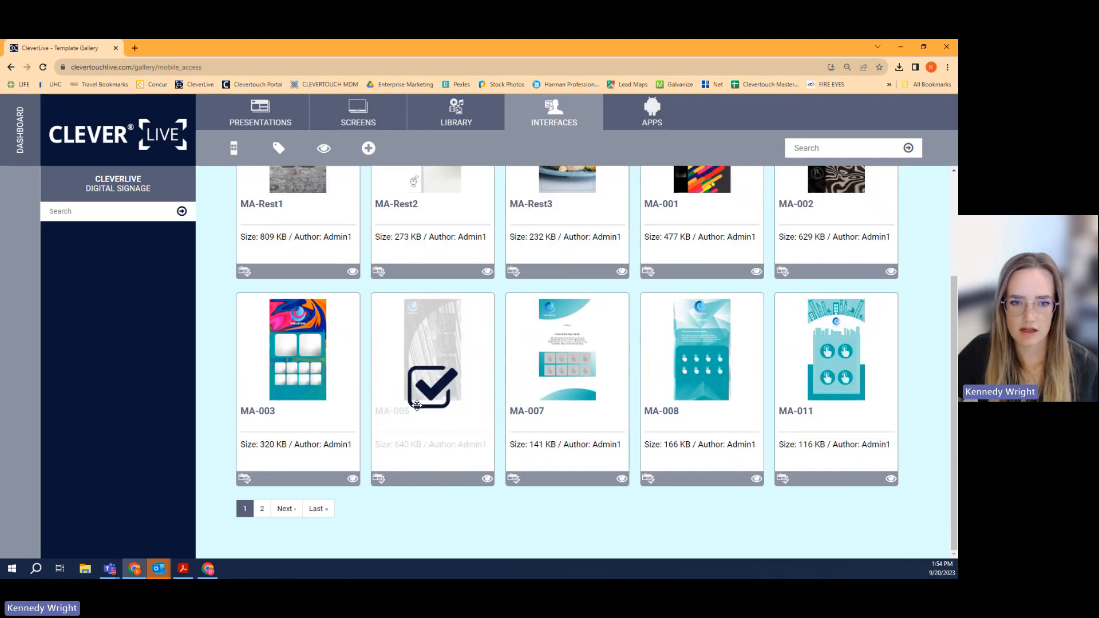
click(369, 148)
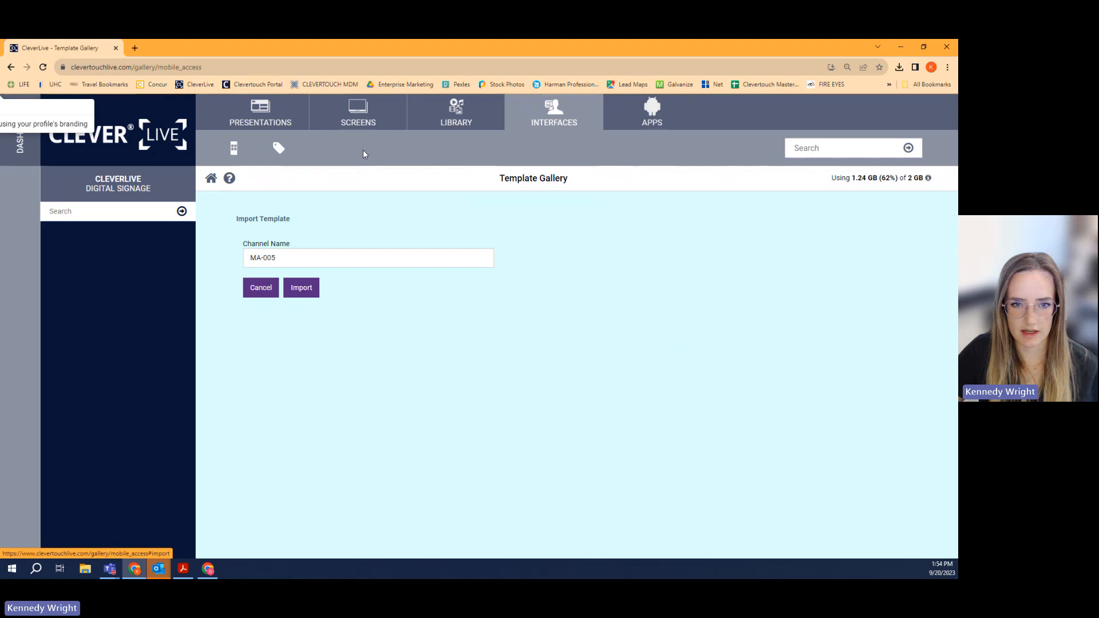
click(285, 259)
key(BackSpace)
key(BackSpace)
key(BackSpace)
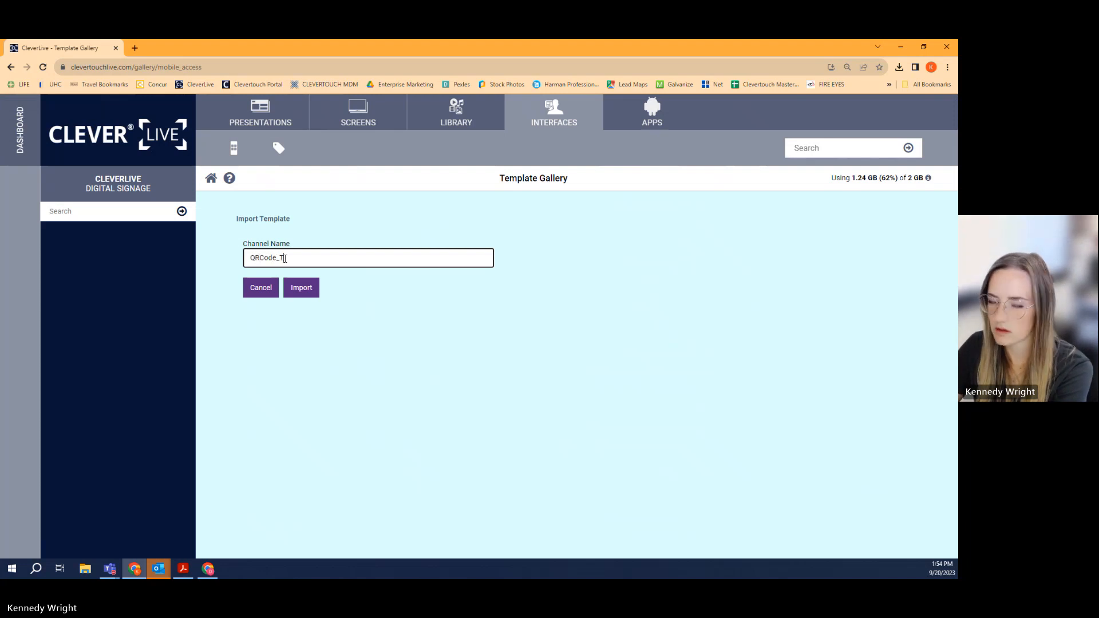
text(QRCode_Test_)
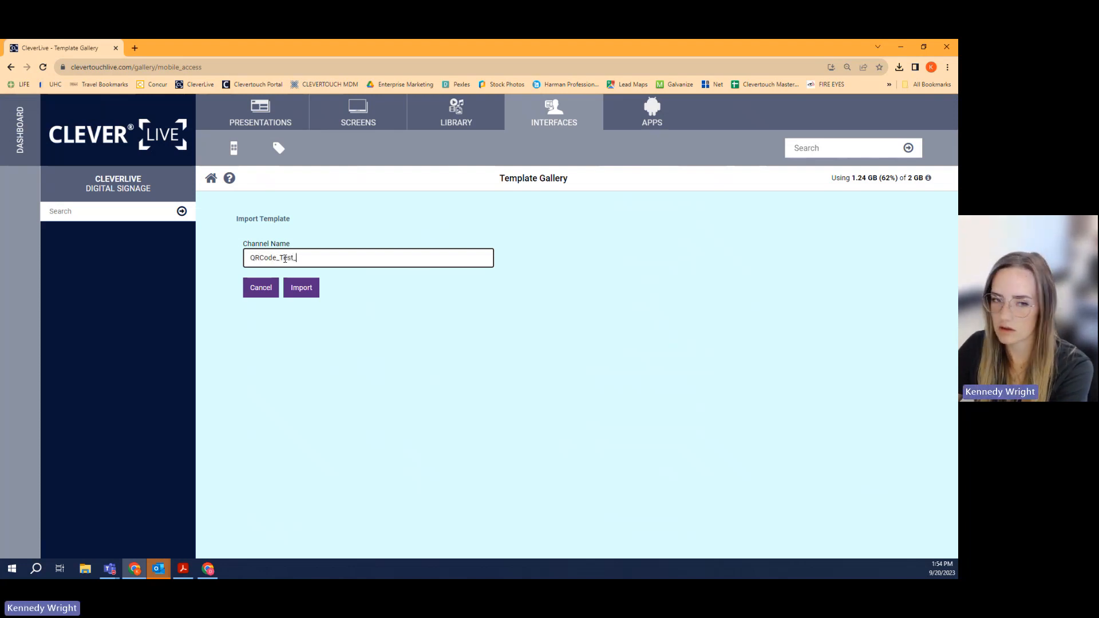
text(MobileInte)
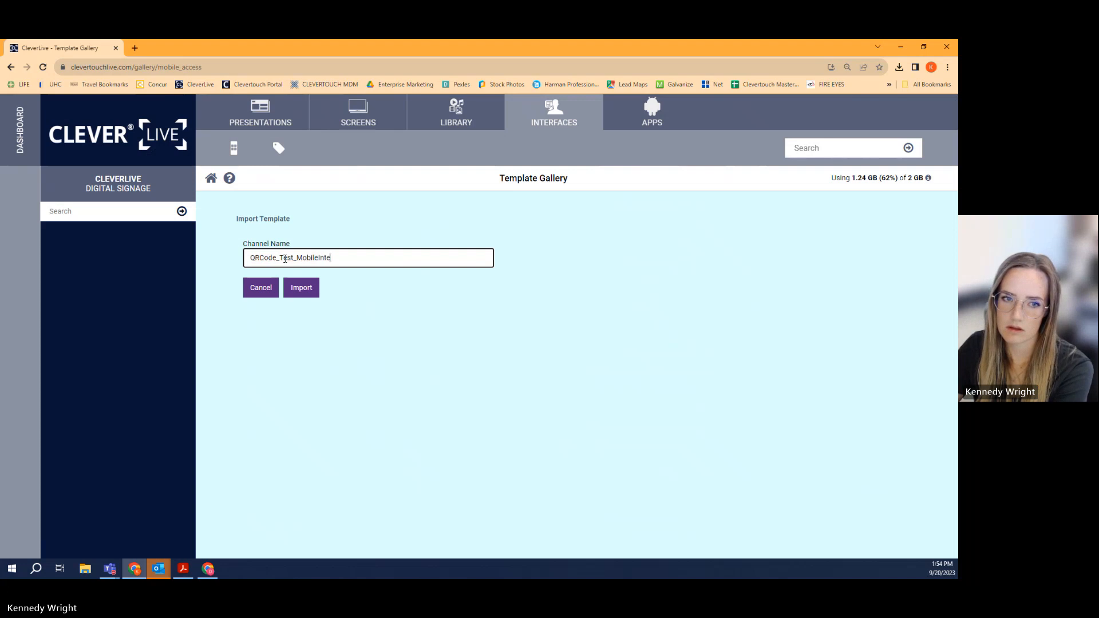
text(rface)
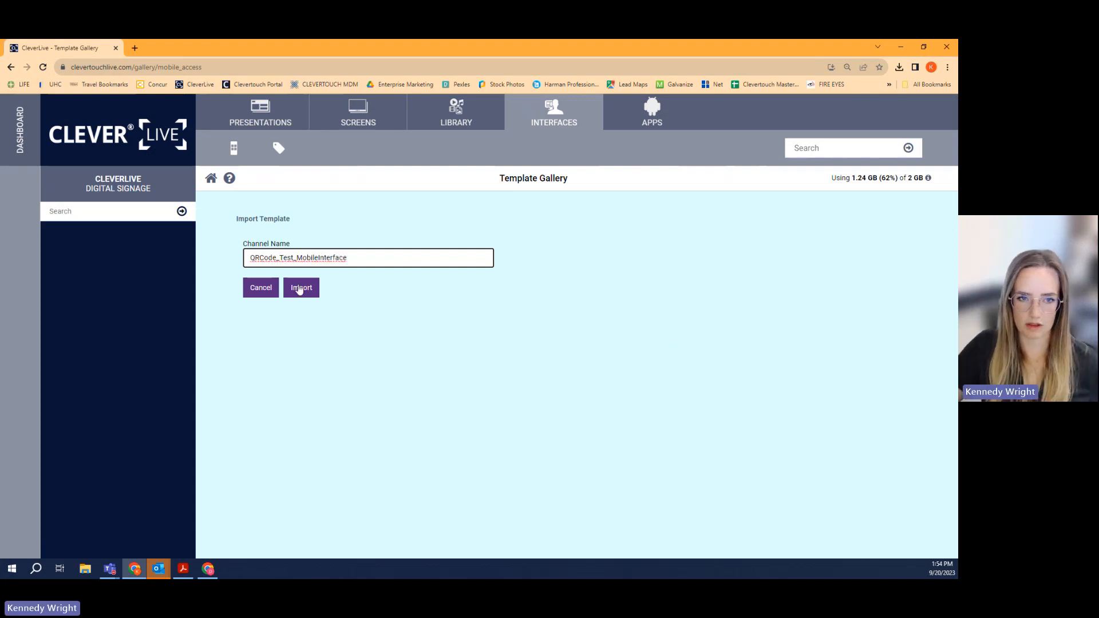
click(298, 288)
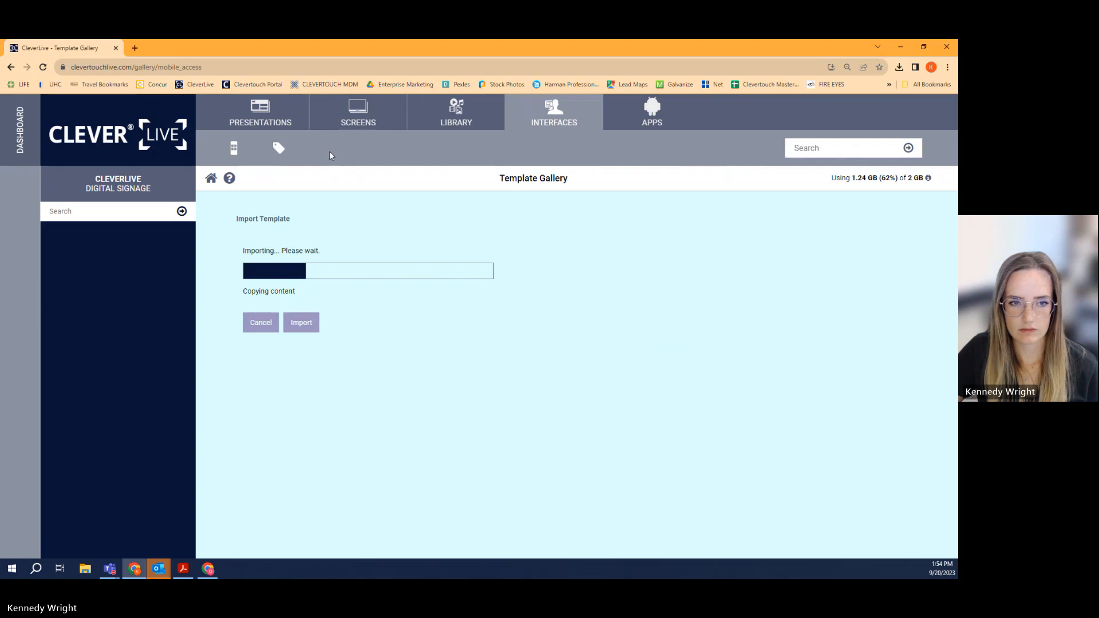
click(235, 150)
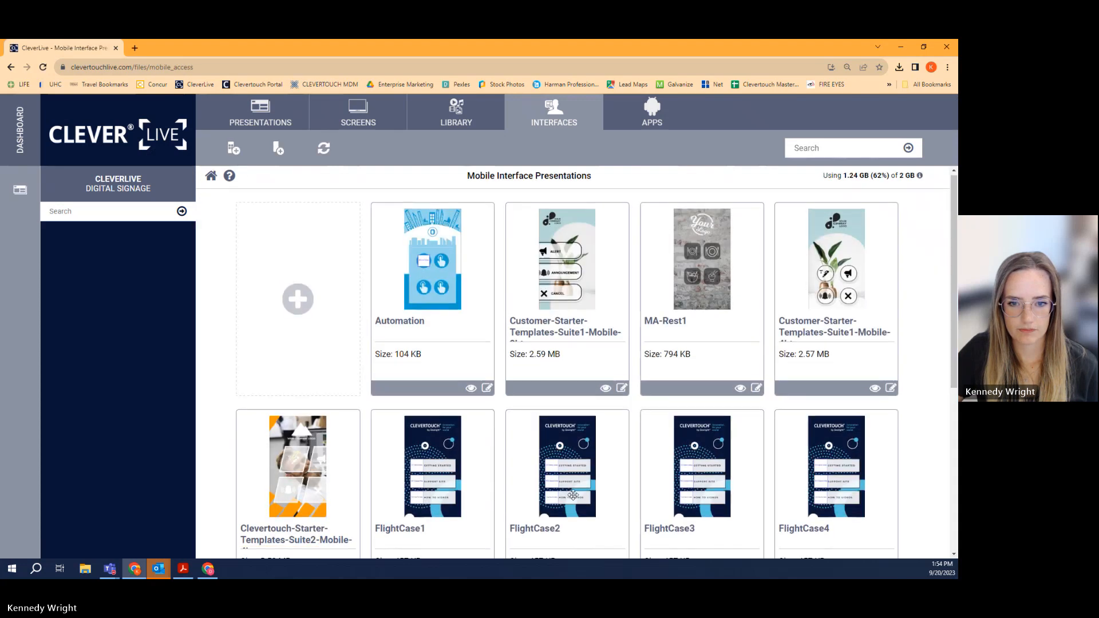
- Open the QRCode_Test_MobileInterface presentation and look over its button layout
scroll(572, 493, down, 5)
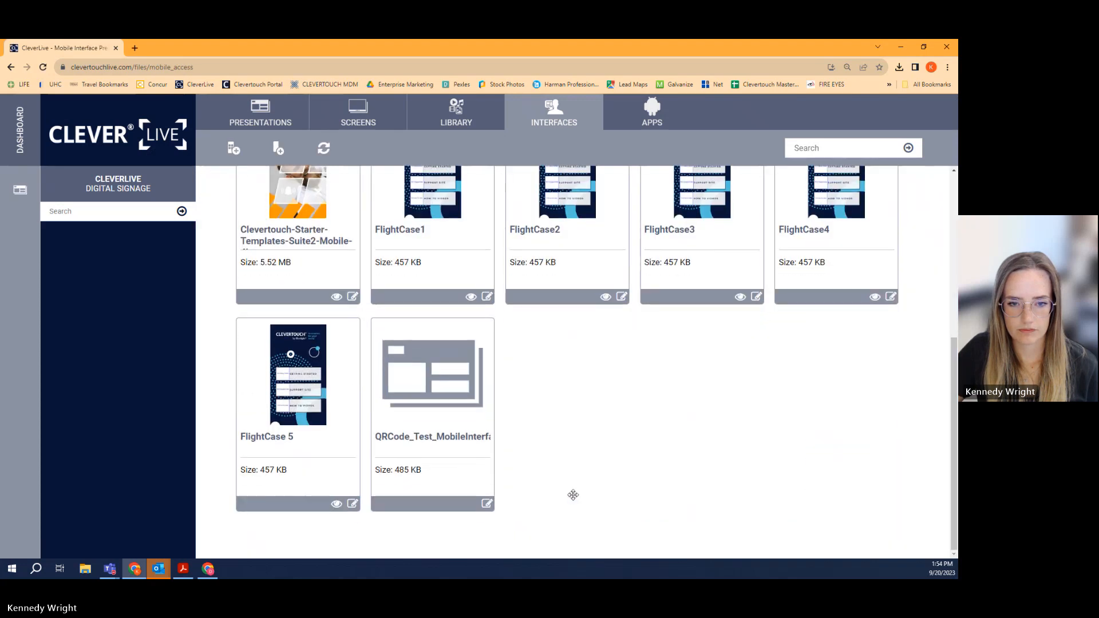
click(487, 504)
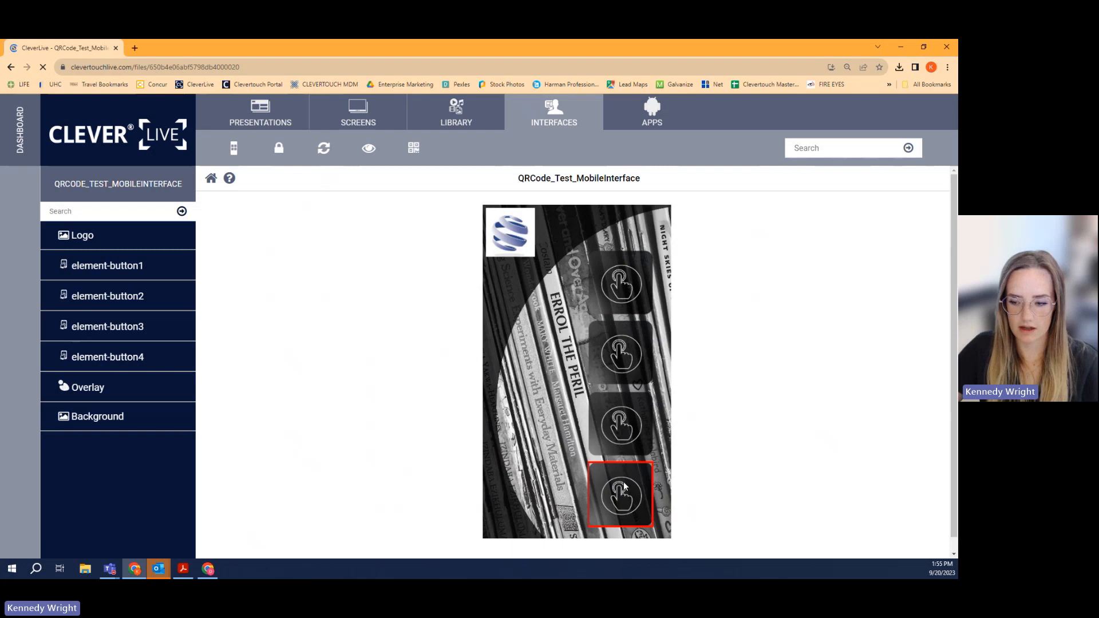
- Start a new action from the actions list and name it QRCode_Test_Home
click(253, 124)
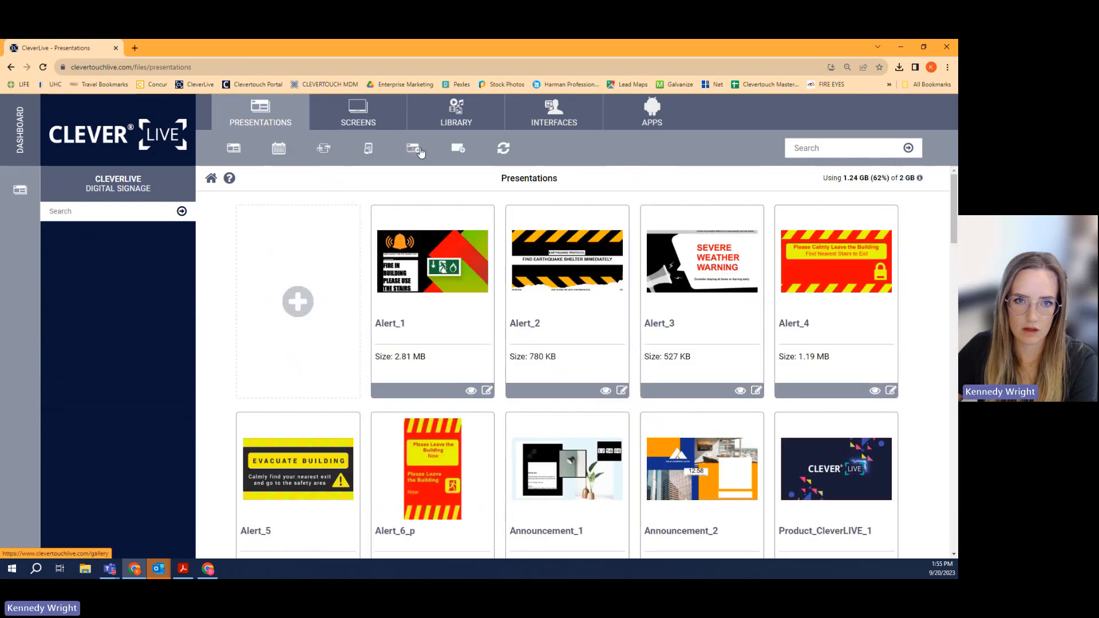
click(369, 150)
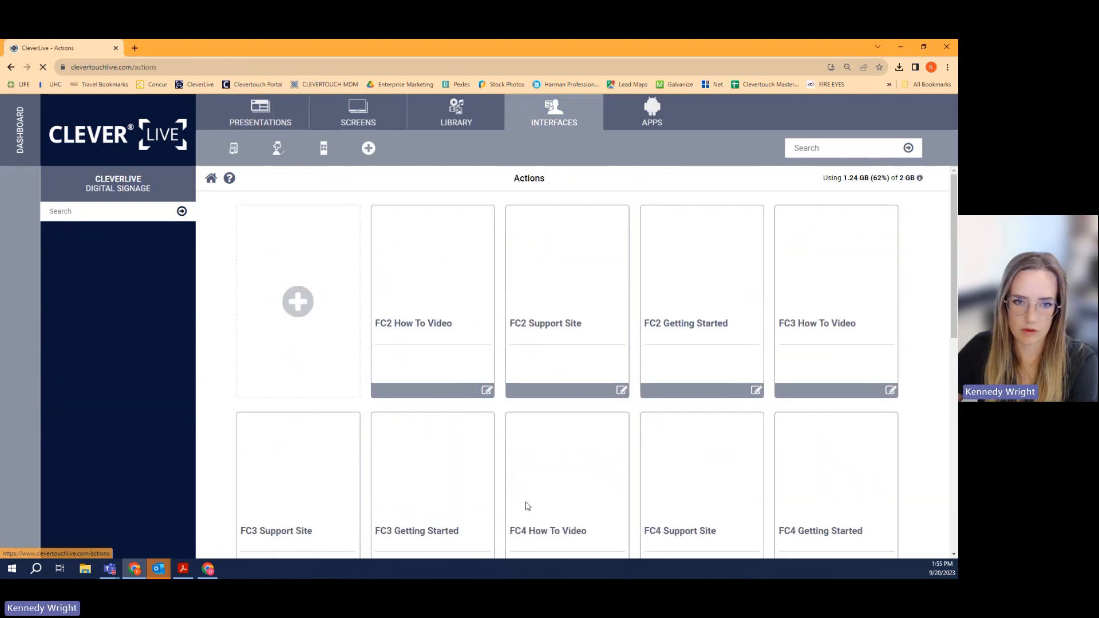
click(299, 304)
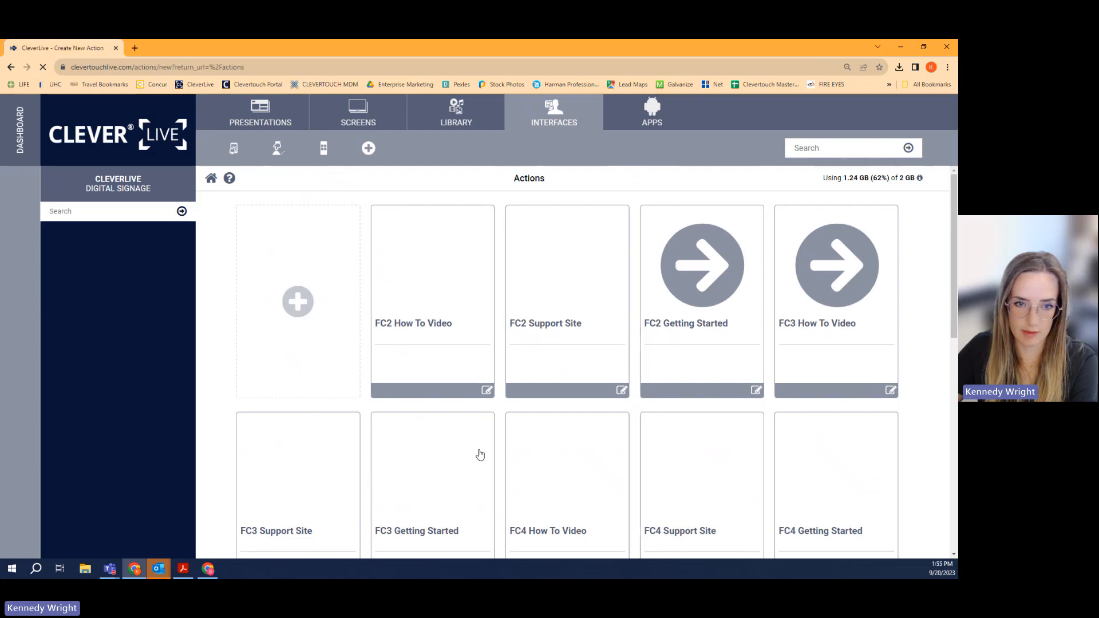
click(373, 240)
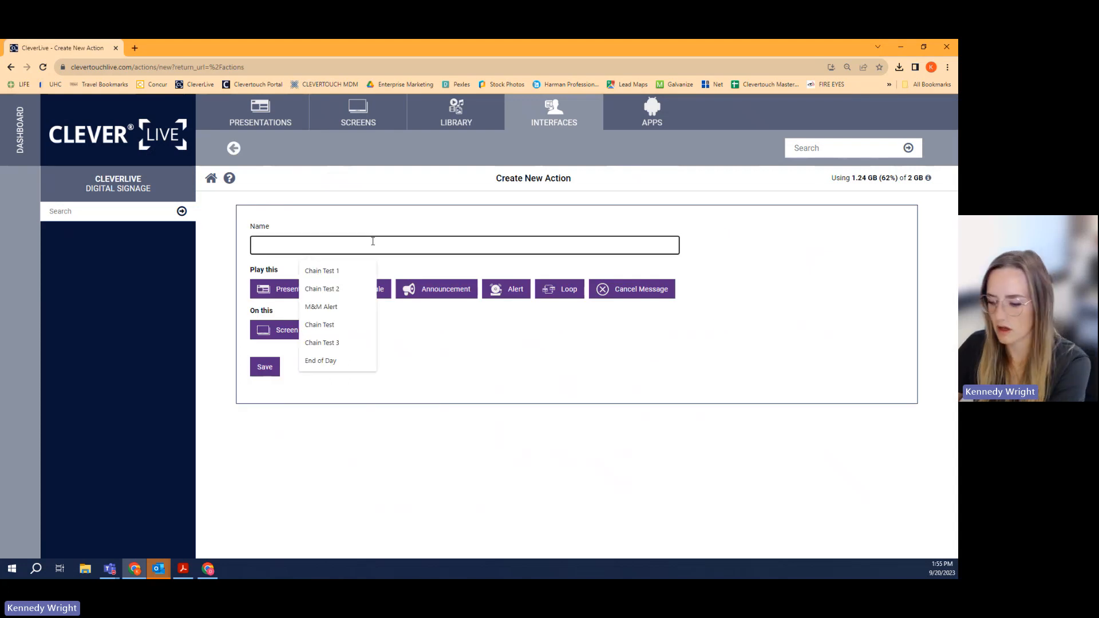
text(QR)
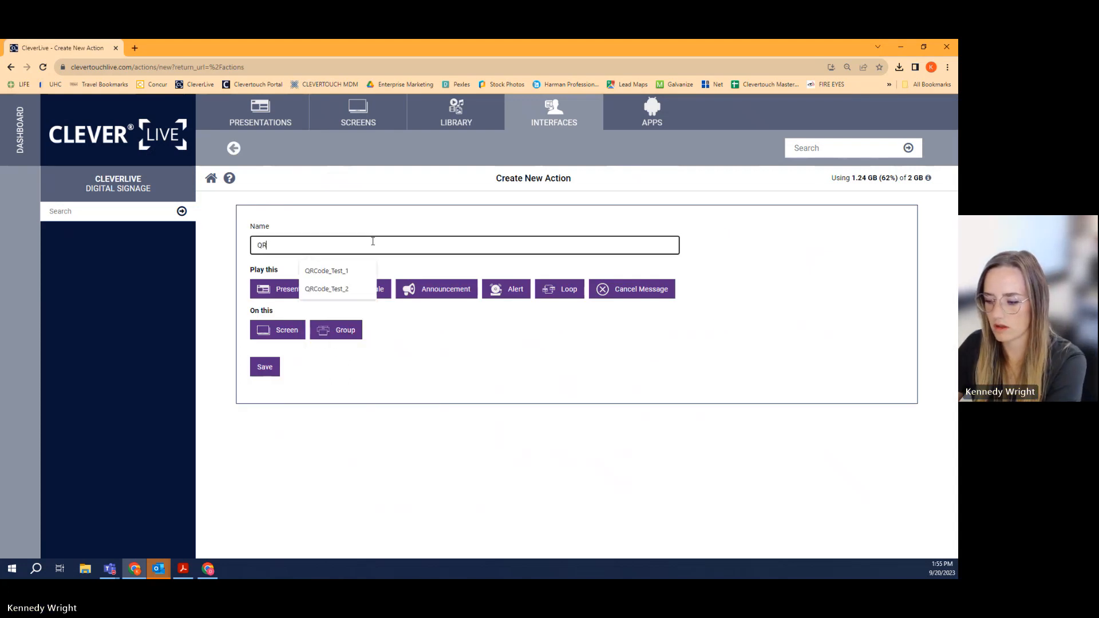
text(Code_)
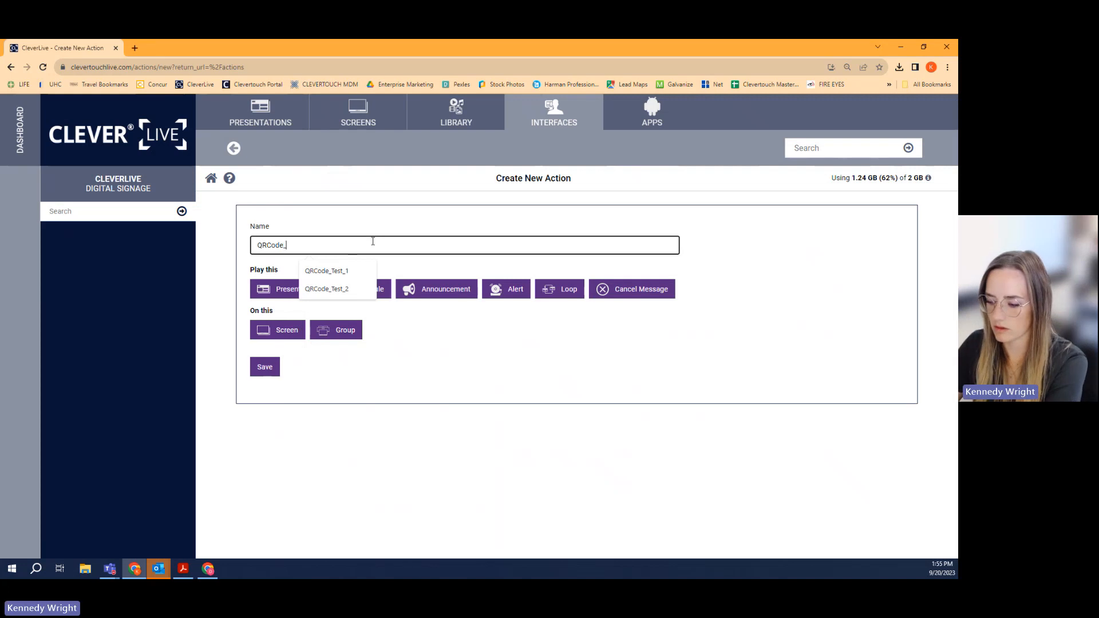
text(Test_Home)
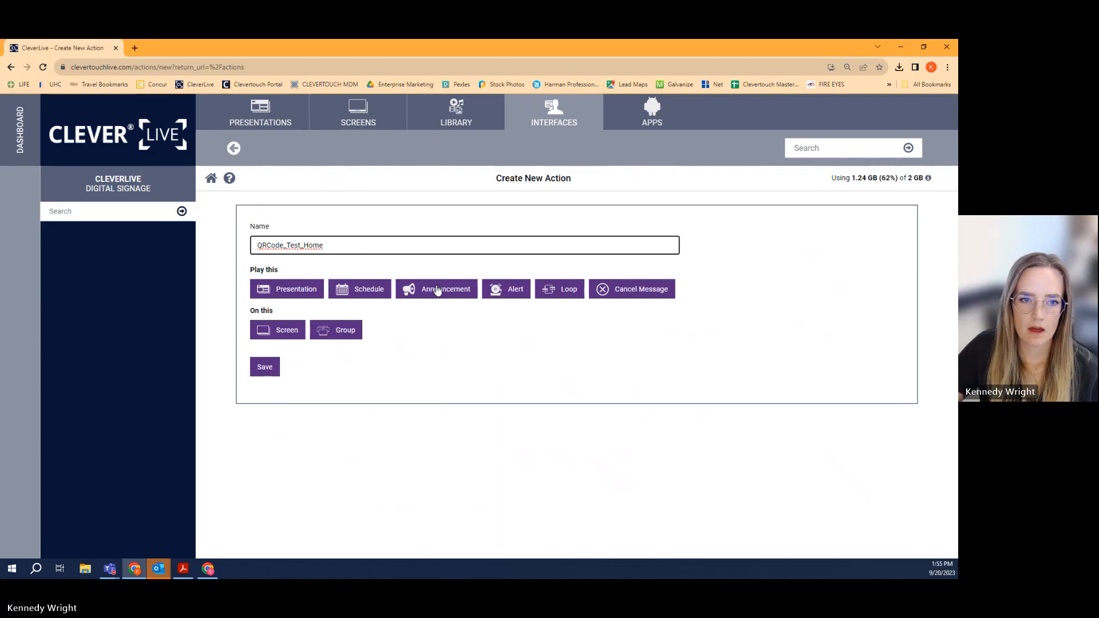
- Make the action play the QRCode_Test presentation on the UX Pro screen
click(304, 295)
click(319, 329)
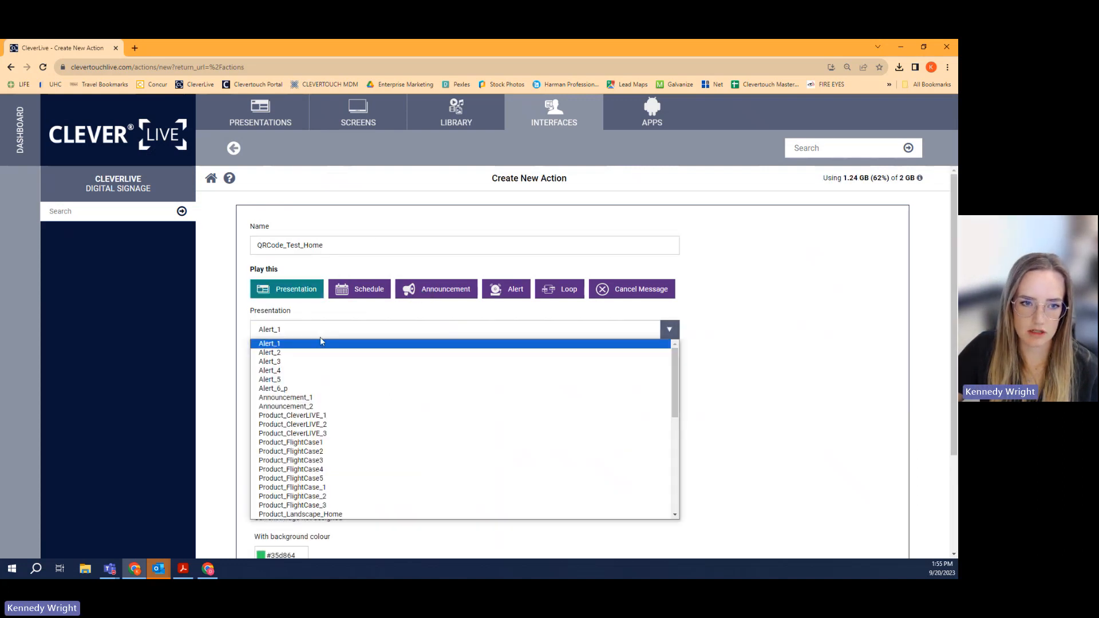
scroll(339, 454, down, 3)
click(338, 437)
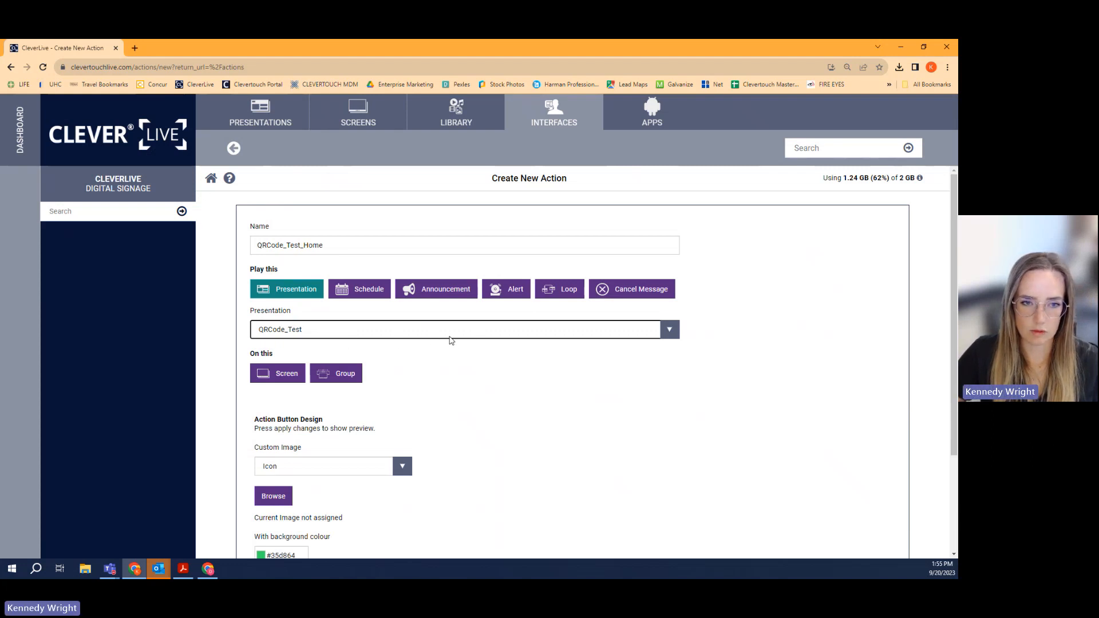
click(277, 379)
click(308, 417)
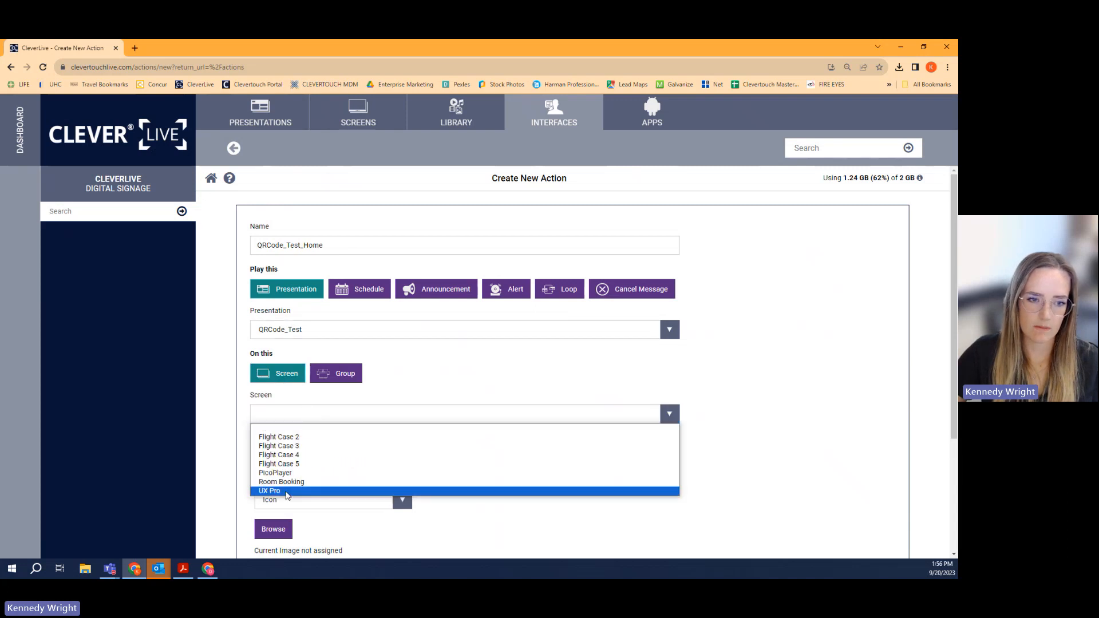
click(280, 494)
- Assign the pointing-hand icon to the action button, save the action and check QRCode_Test_Home in the actions list
scroll(398, 479, down, 2)
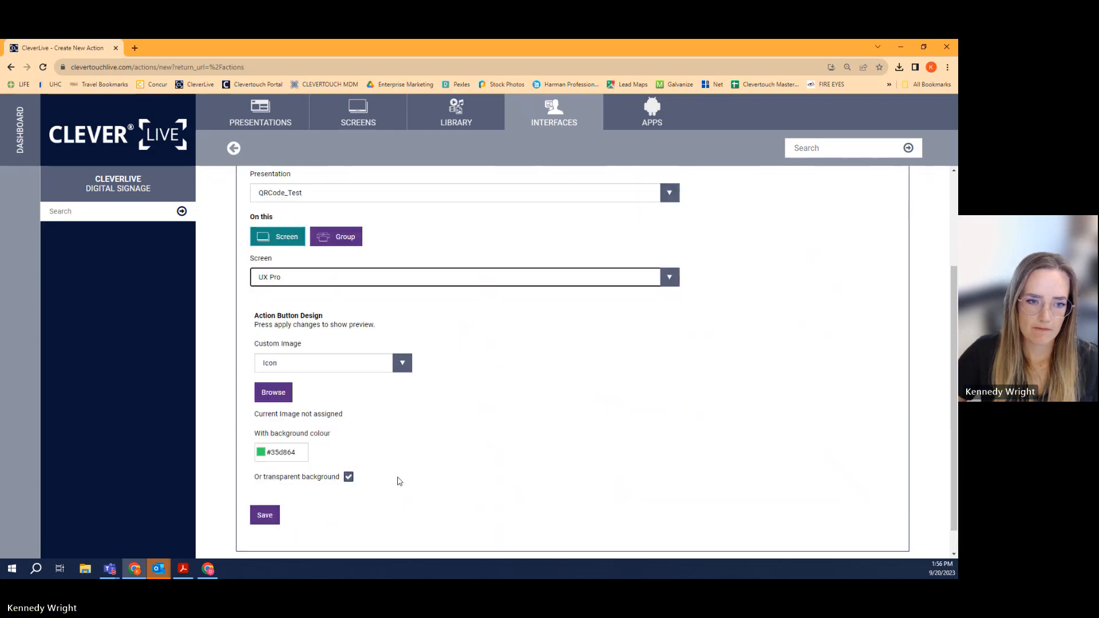
click(266, 395)
click(254, 289)
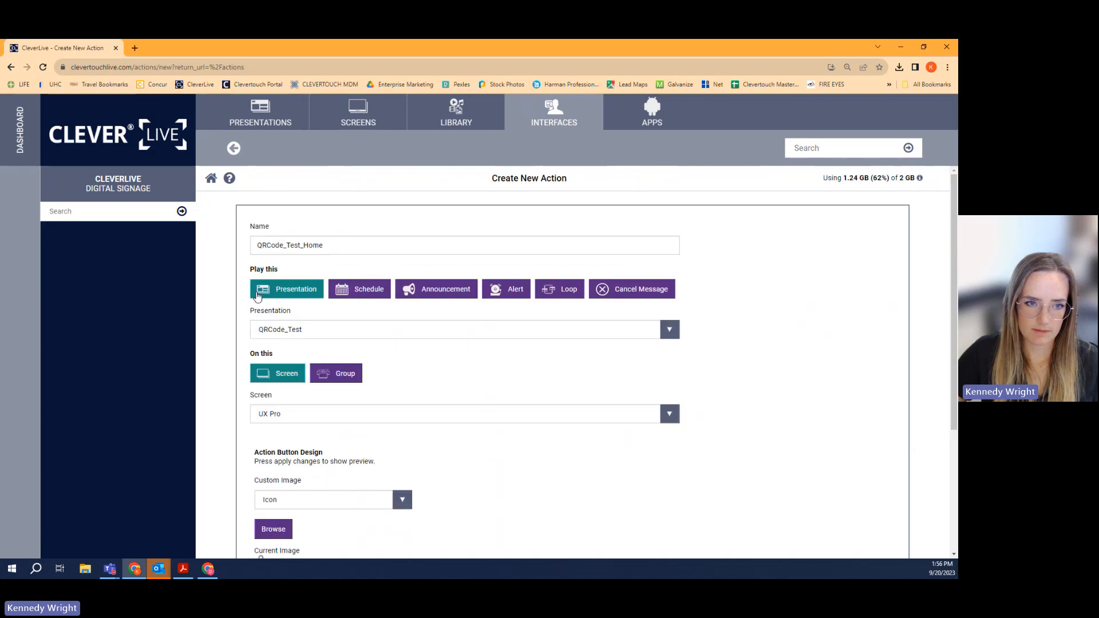
scroll(349, 525, down, 3)
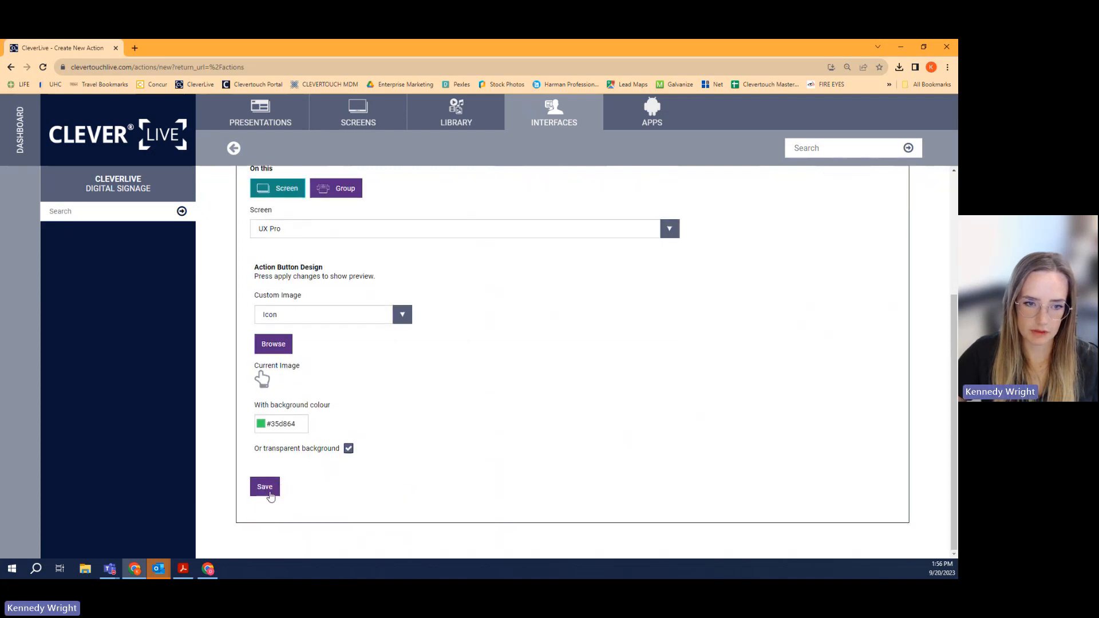
click(266, 487)
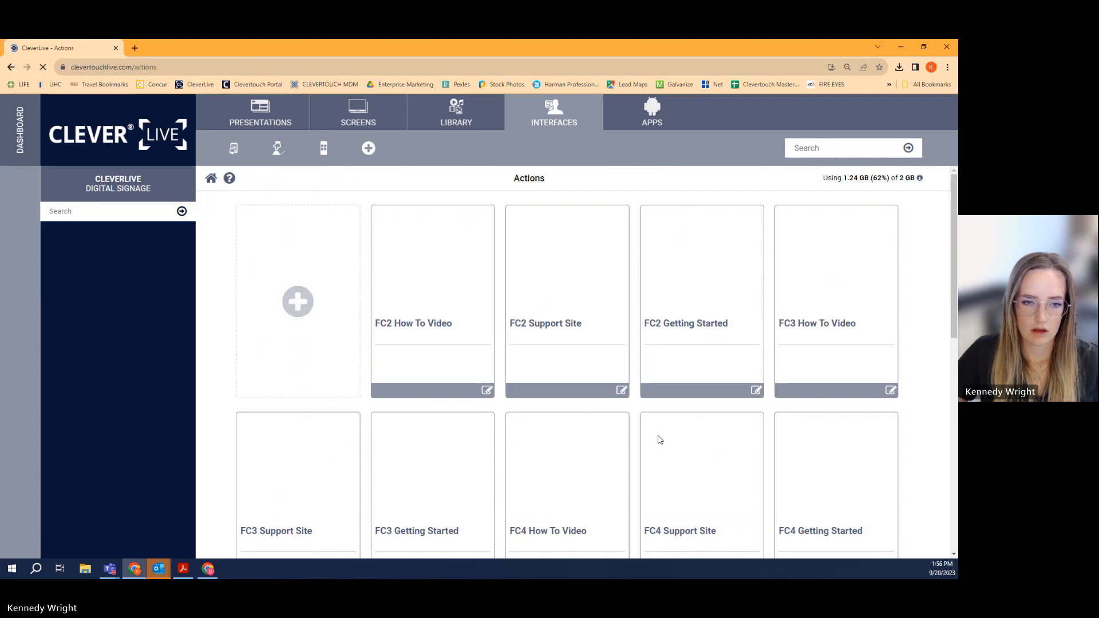
scroll(504, 478, down, 5)
scroll(504, 478, down, 4)
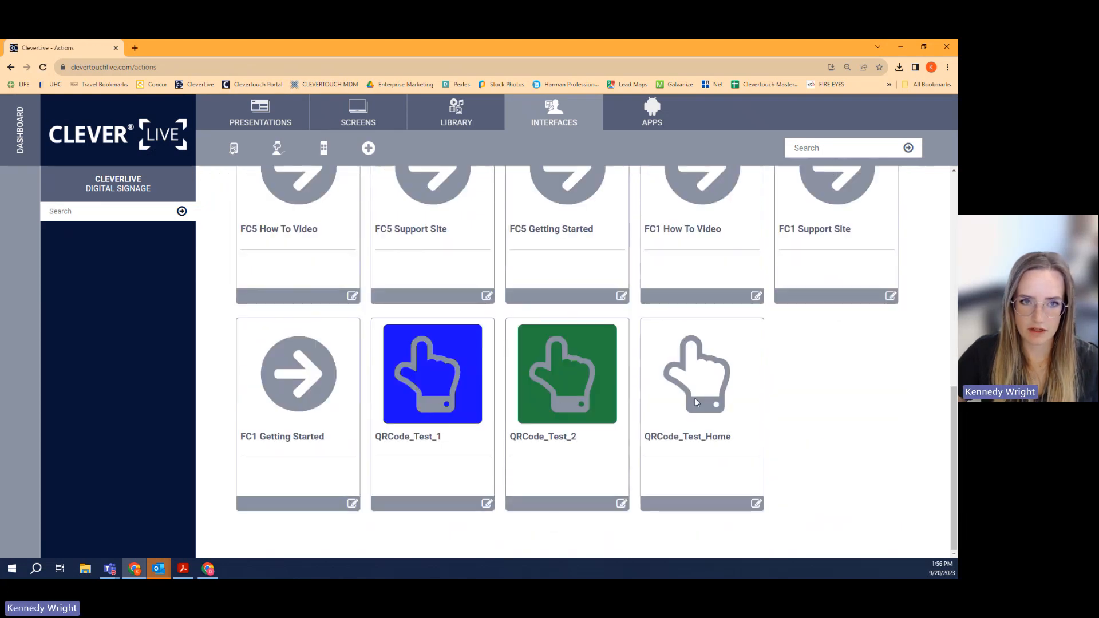
- Return to the mobile interface presentations and open QRCode_Test_MobileInterface for editing
click(324, 149)
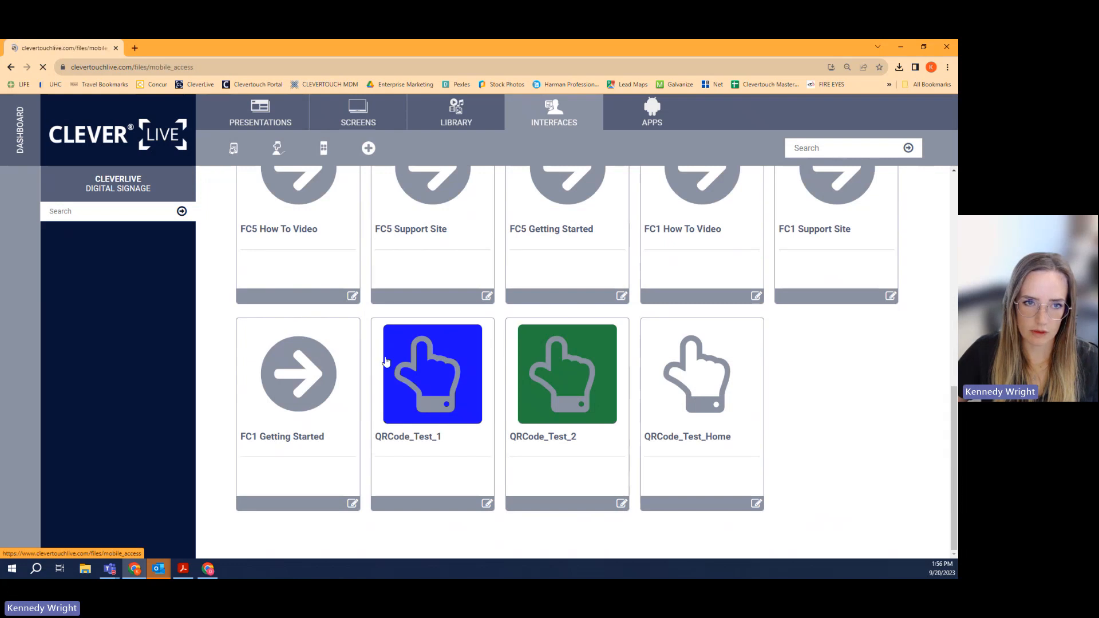
scroll(521, 417, down, 3)
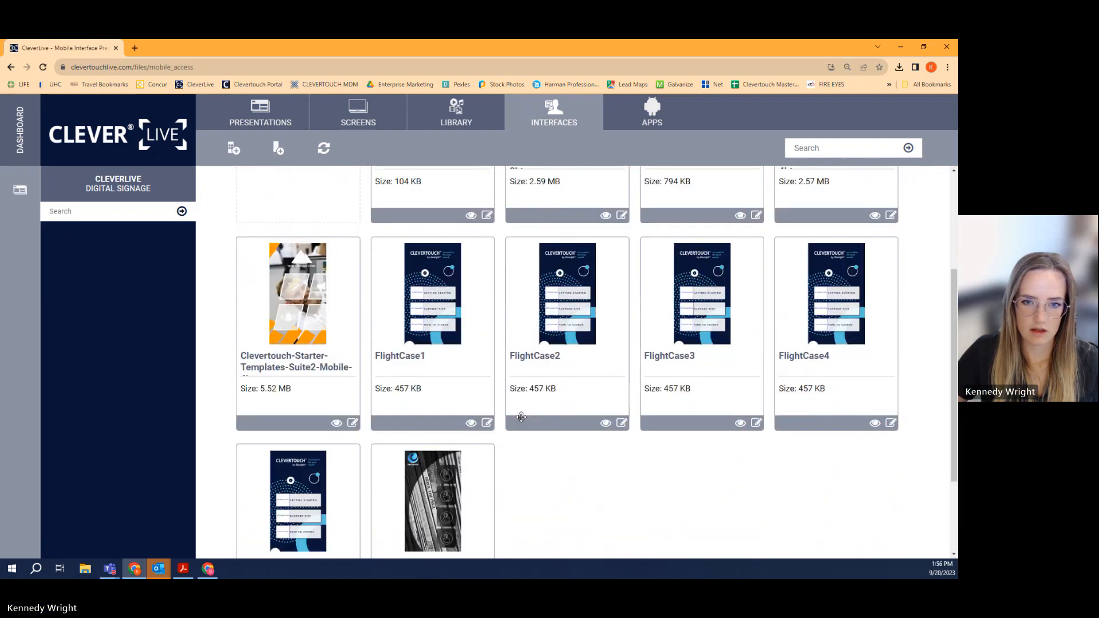
scroll(548, 486, down, 2)
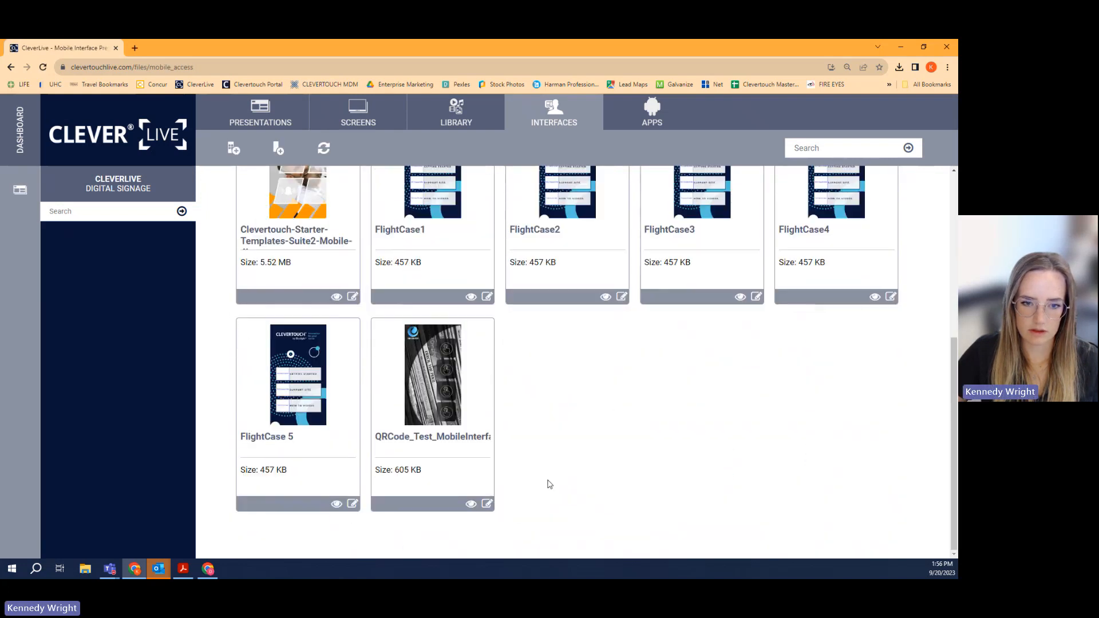
click(487, 505)
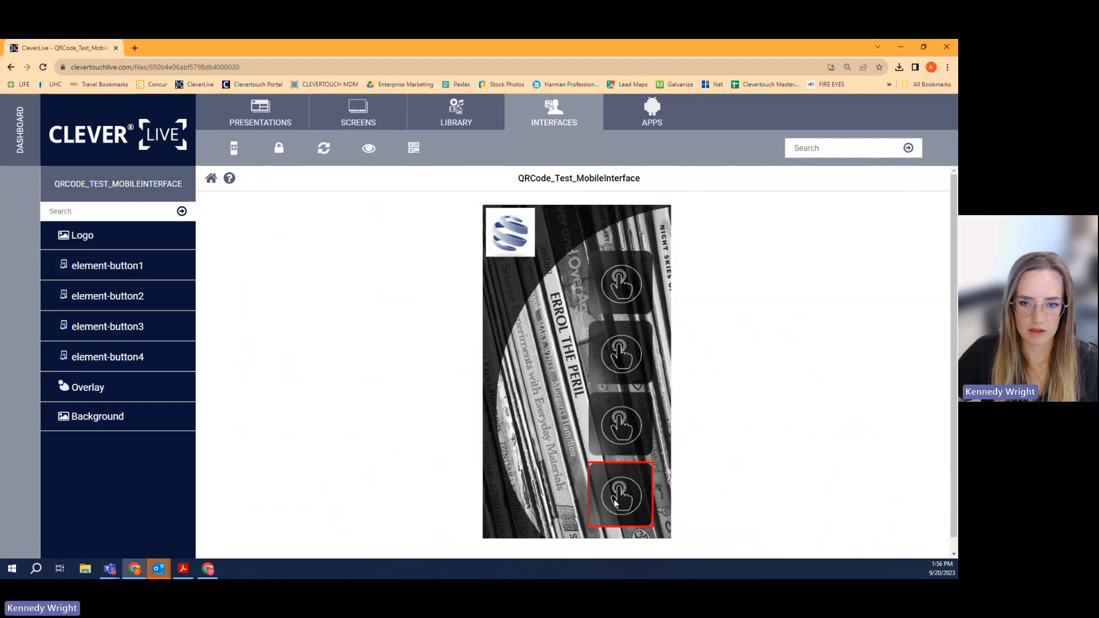
- Delete element-button4, the lowest button in the QRCode_Test_MobileInterface layout
click(615, 501)
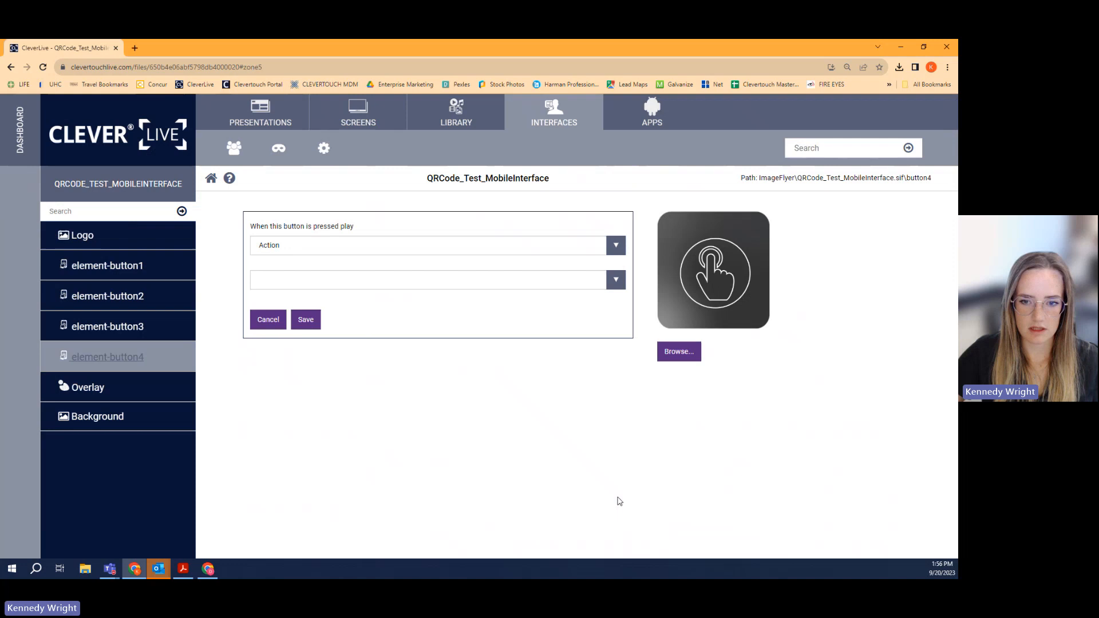
click(268, 320)
scroll(459, 376, down, 1)
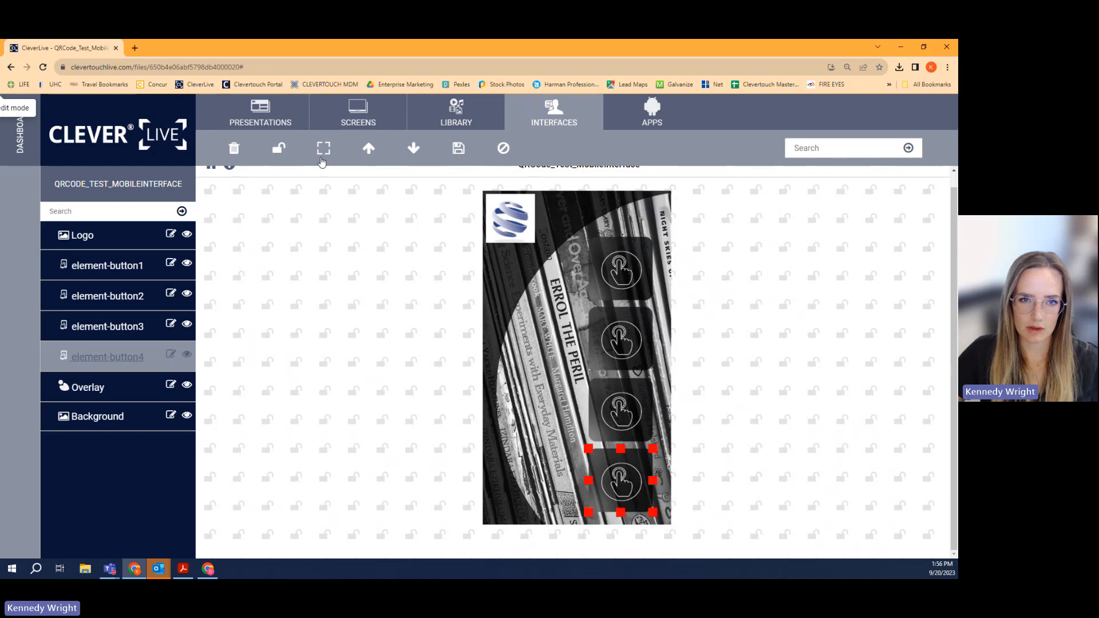
click(235, 150)
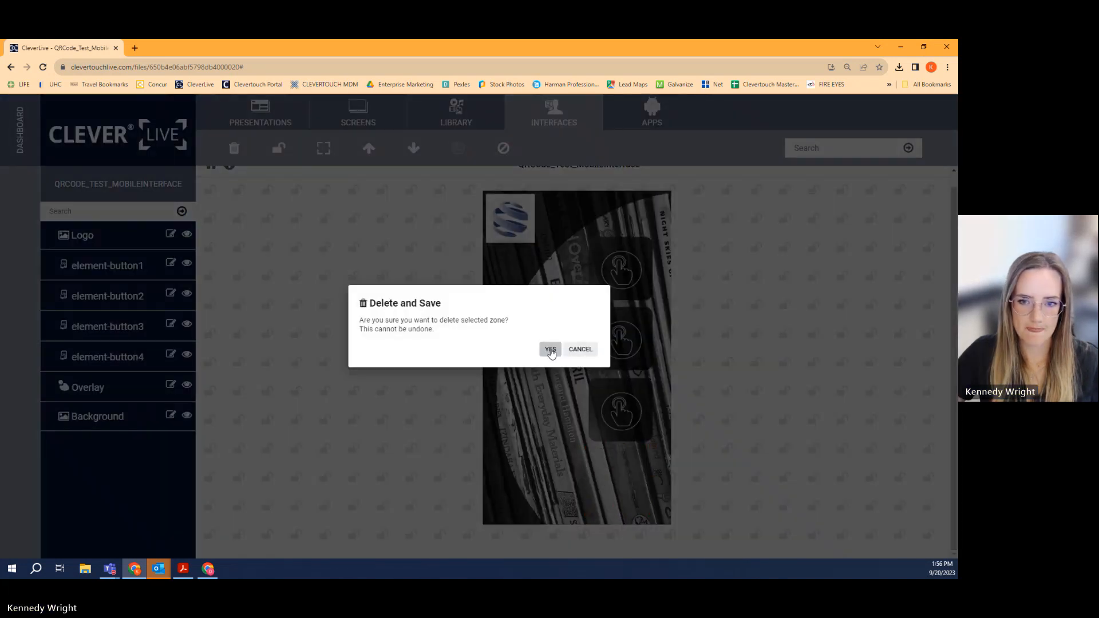
click(551, 350)
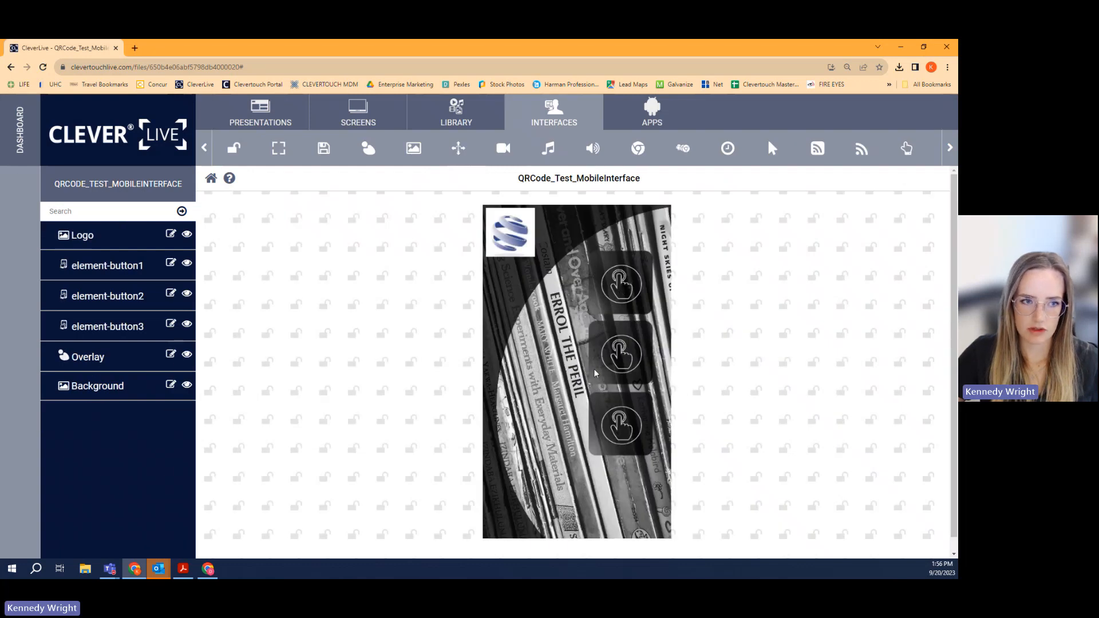
- Set element-button1 to play the action QRCode_Test_1 and save it
click(628, 296)
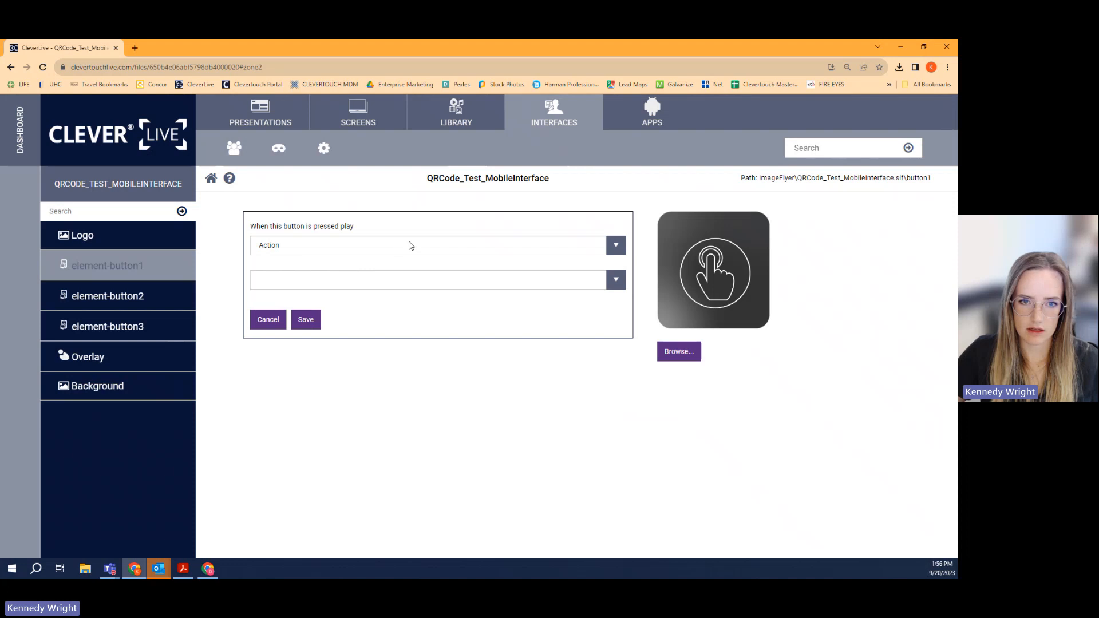
click(307, 249)
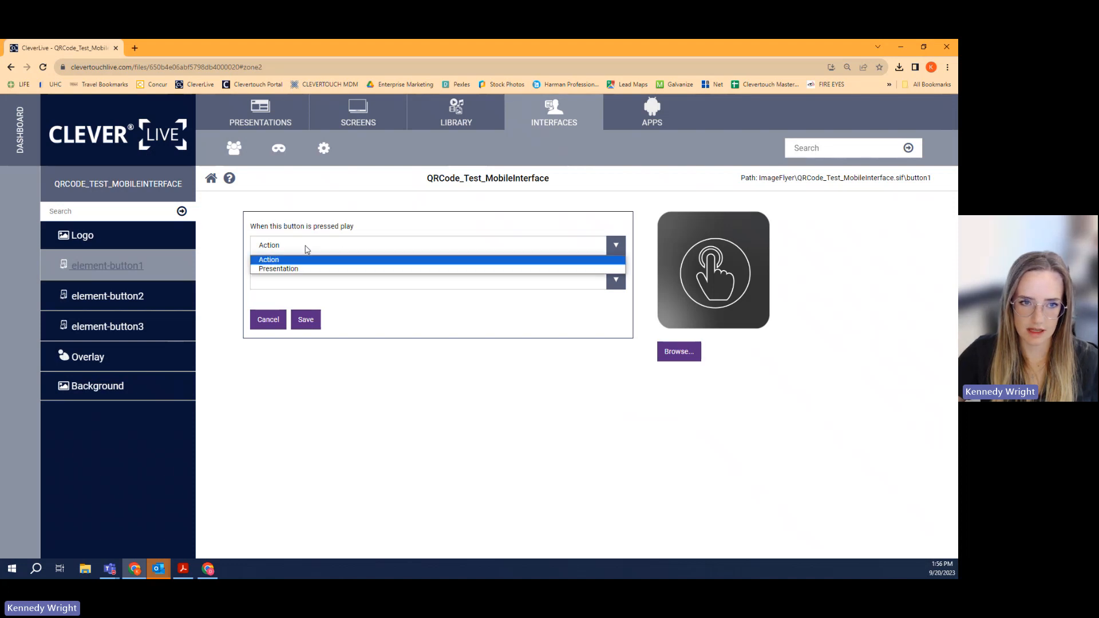
click(276, 261)
click(280, 281)
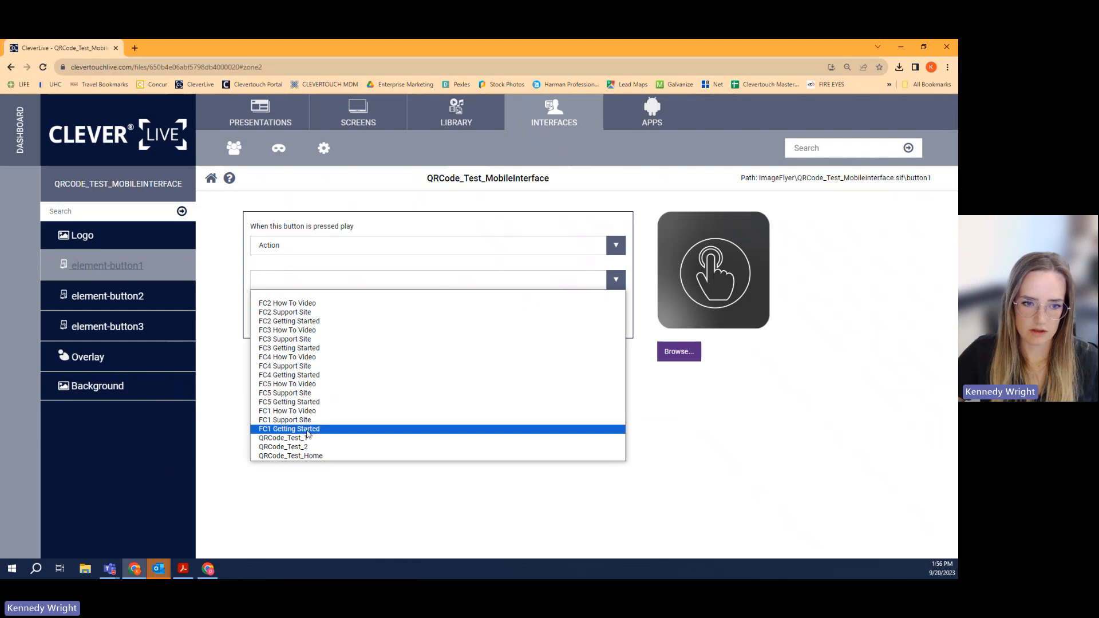
click(283, 438)
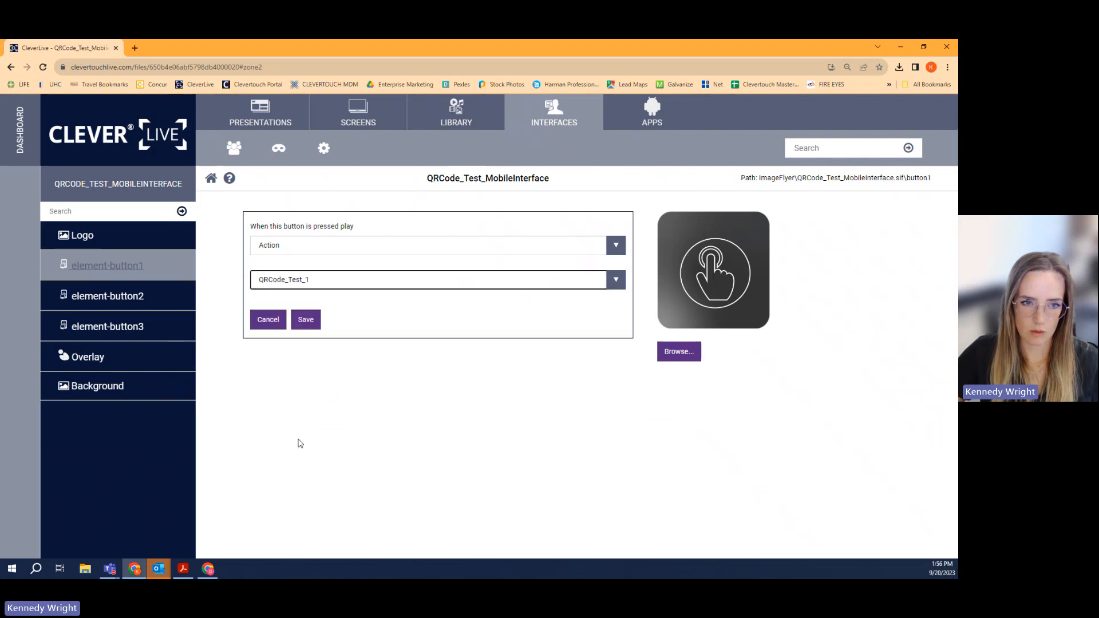
click(305, 319)
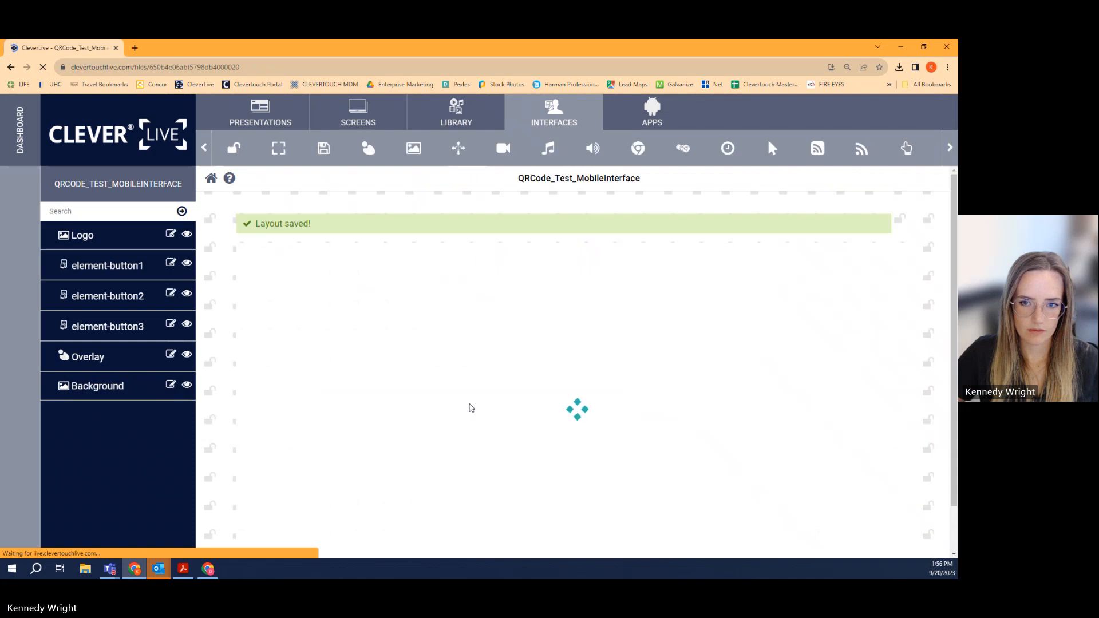
- Set element-button2 to play the action QRCode_Test_2 and save it
double_click(621, 395)
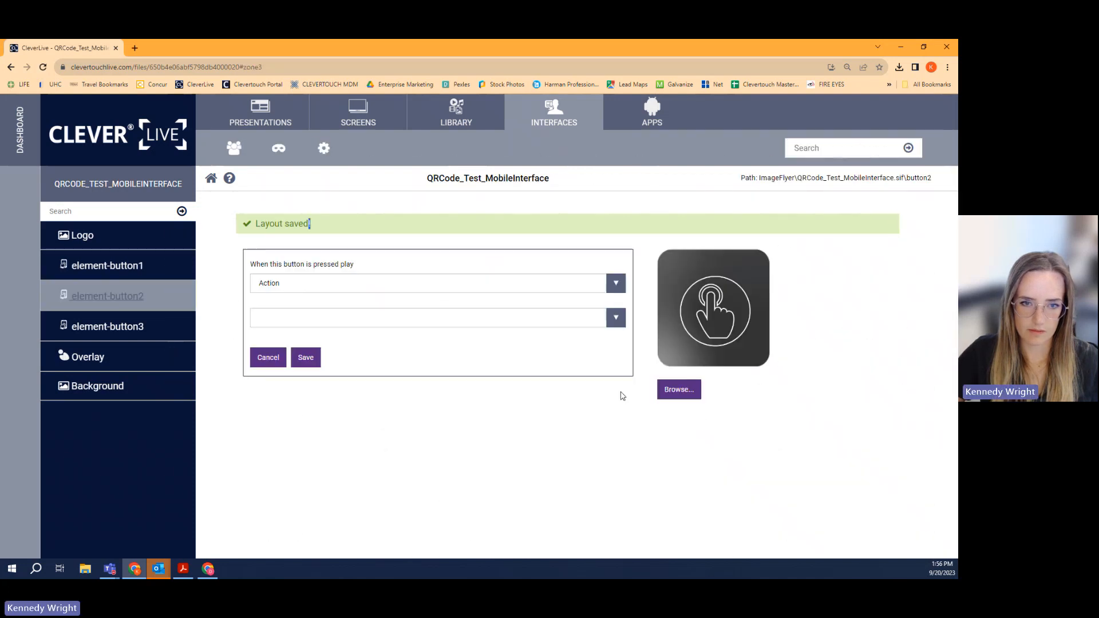
click(406, 317)
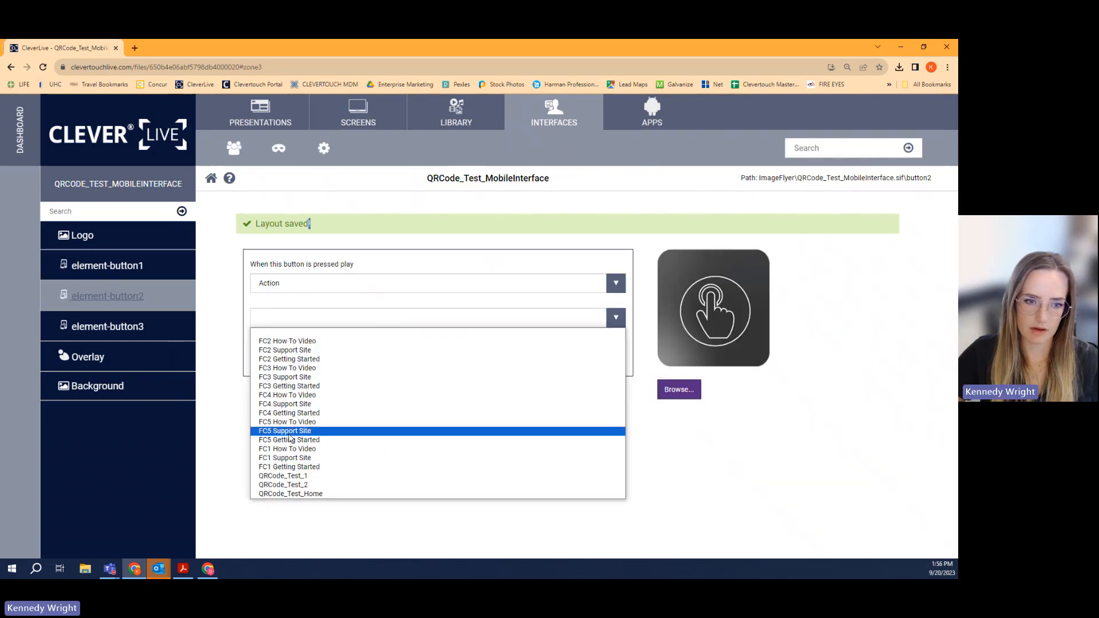
click(293, 485)
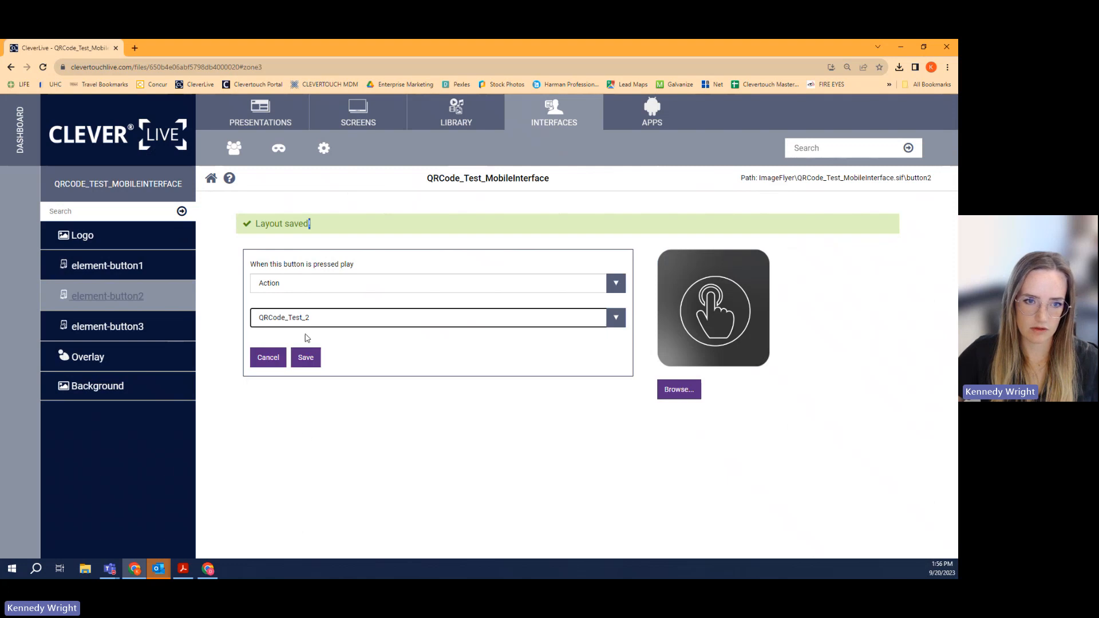
click(302, 358)
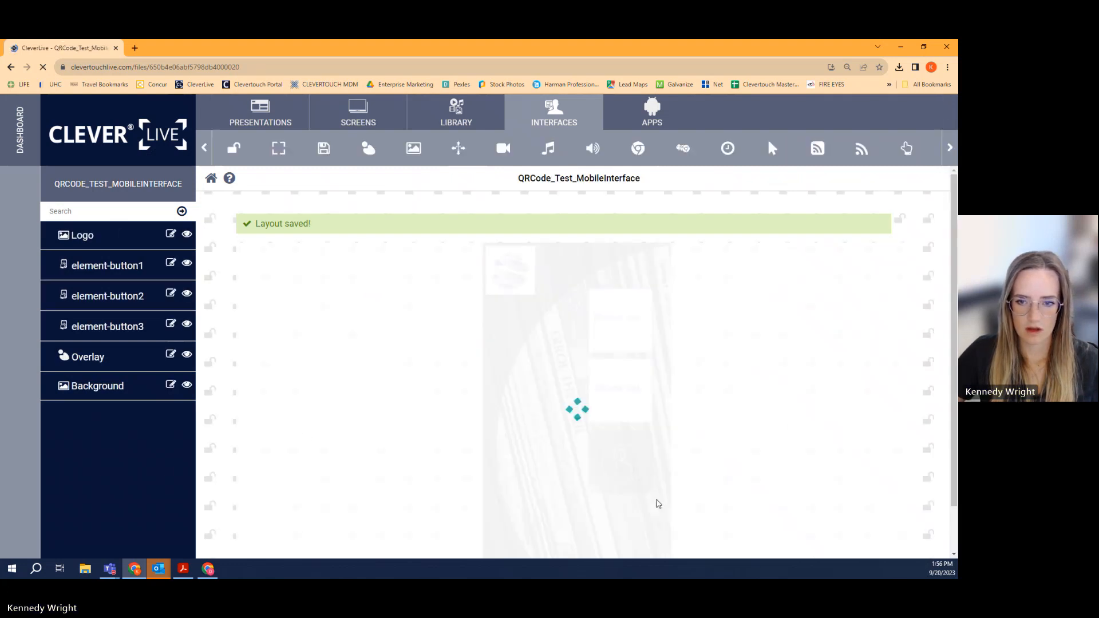
- Set element-button3 to play the action QRCode_Test_Home, save it and leave the layout's edit mode
double_click(624, 471)
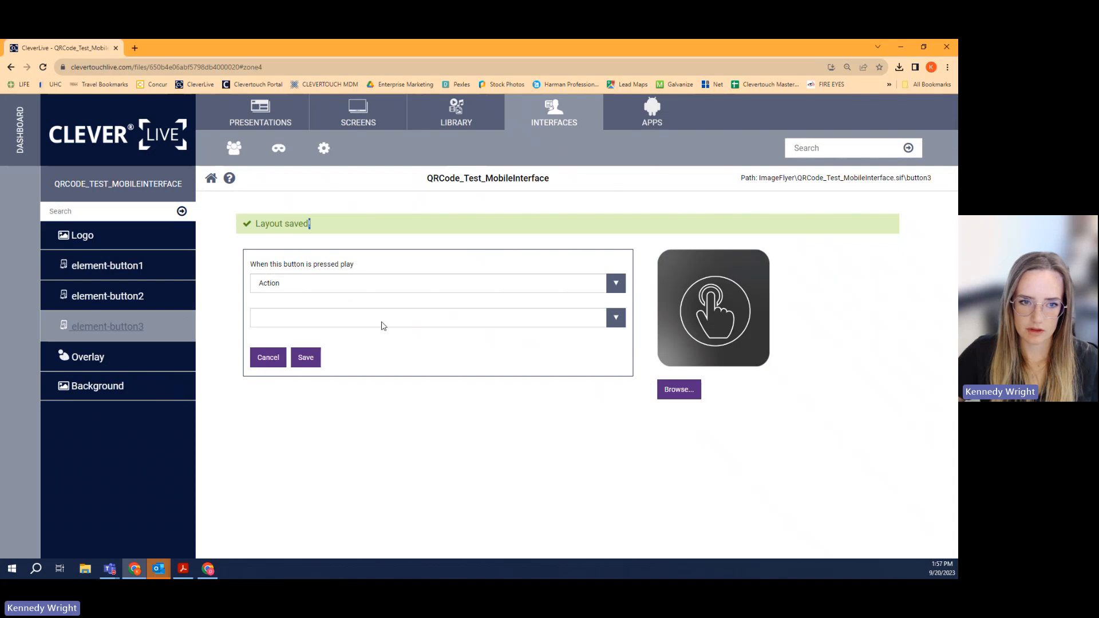
click(383, 326)
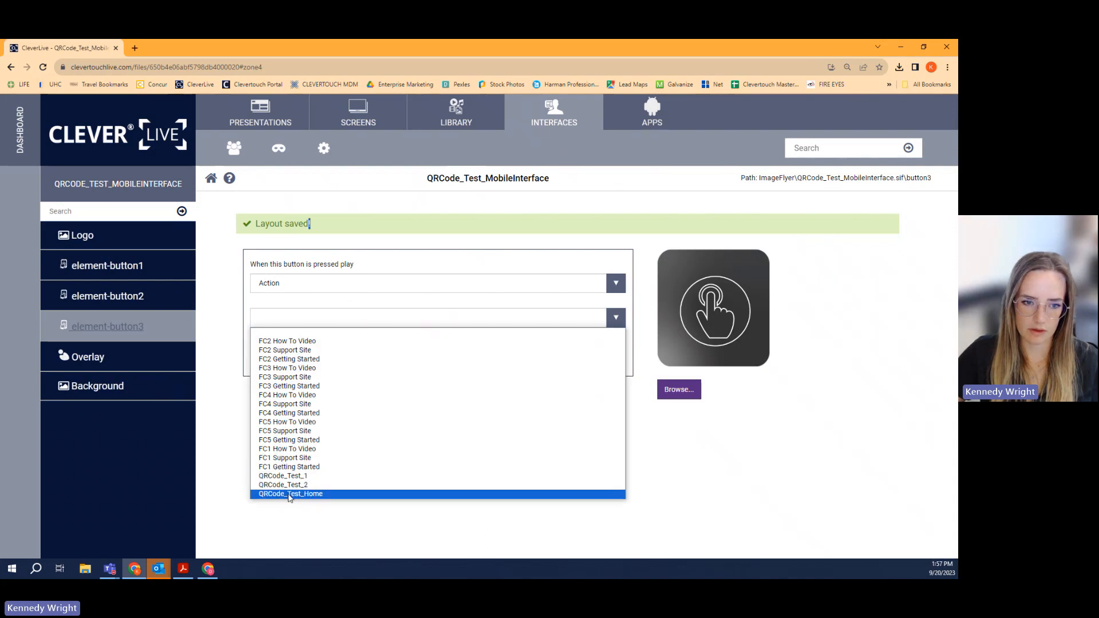
click(289, 494)
click(306, 358)
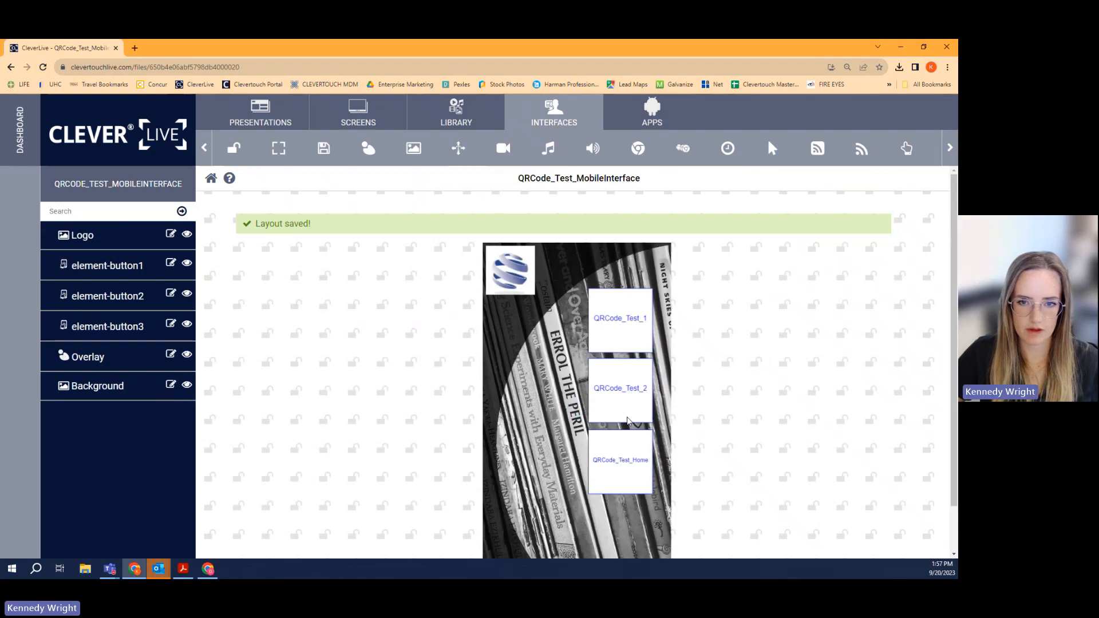
scroll(611, 413, down, 1)
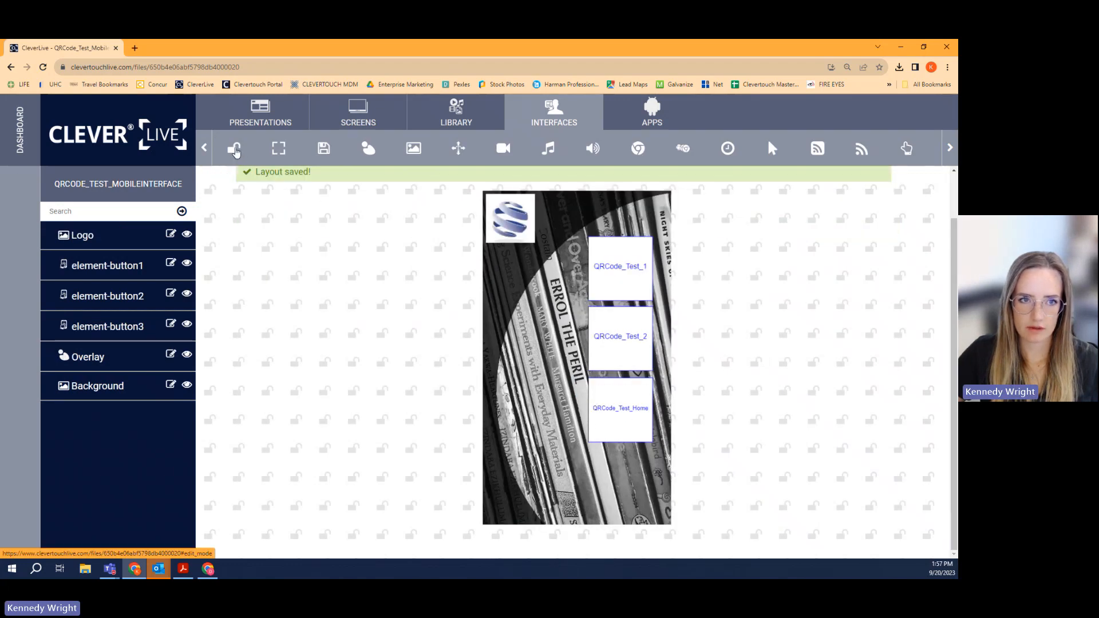
click(233, 148)
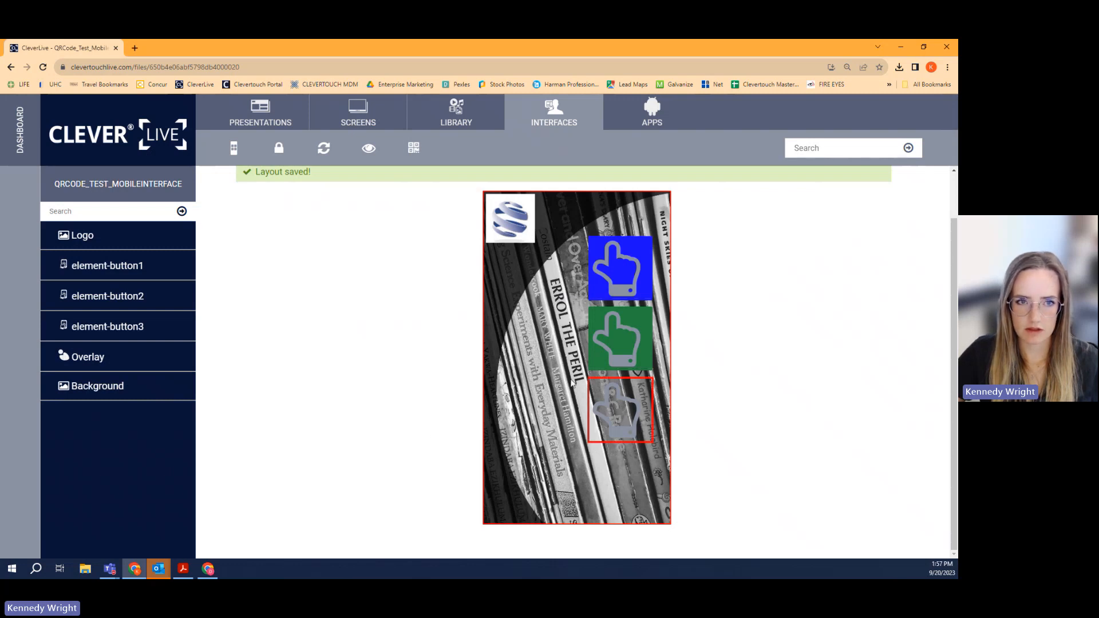
- Go to the actions list and open QRCode_Test_Home for editing
click(266, 113)
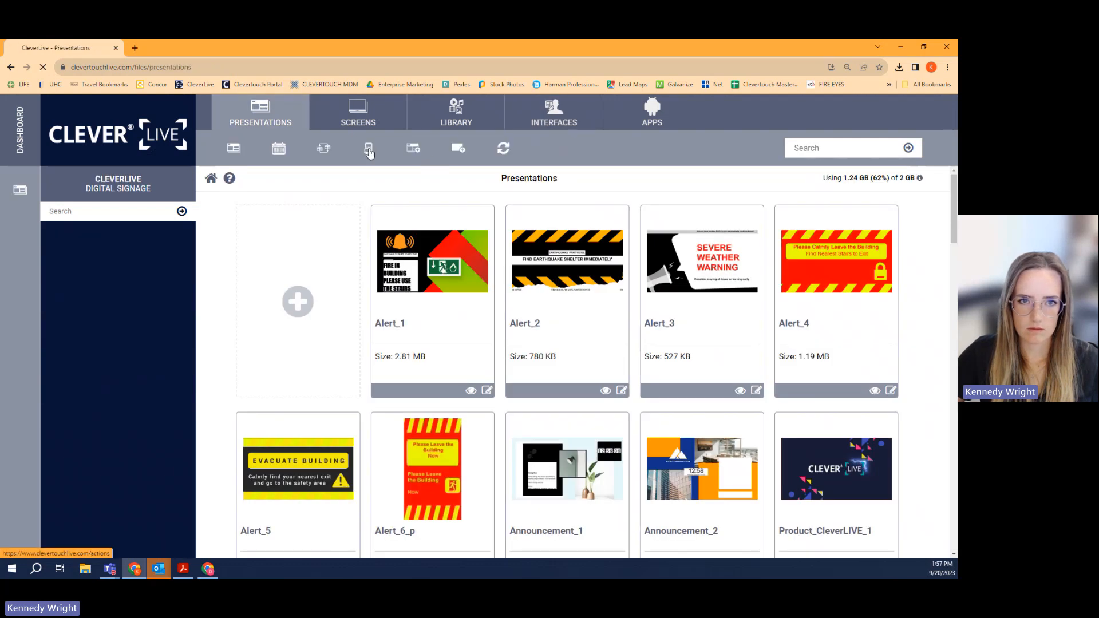
click(369, 150)
scroll(549, 458, down, 9)
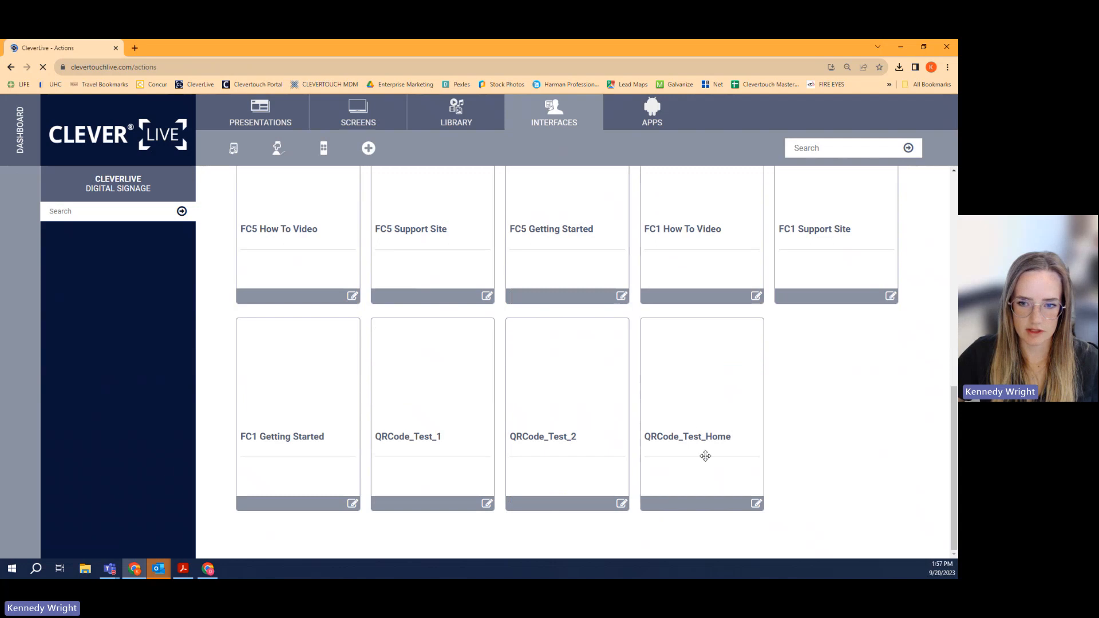
click(756, 503)
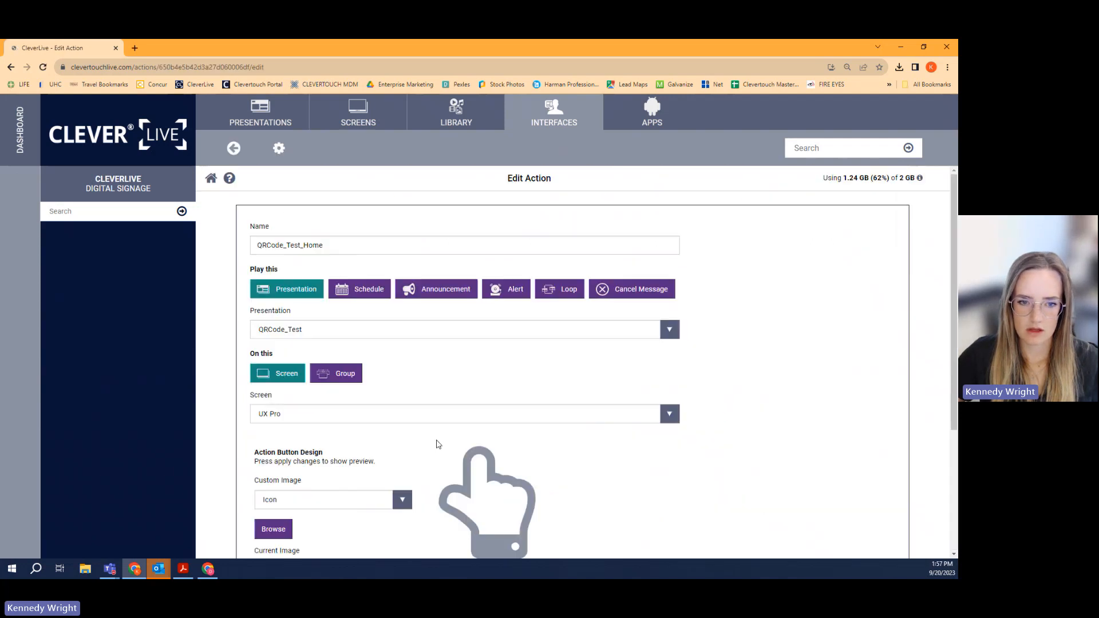
- Set the QRCode_Test_Home action button's background colour to #666666 and apply the change
scroll(439, 444, down, 2)
click(274, 469)
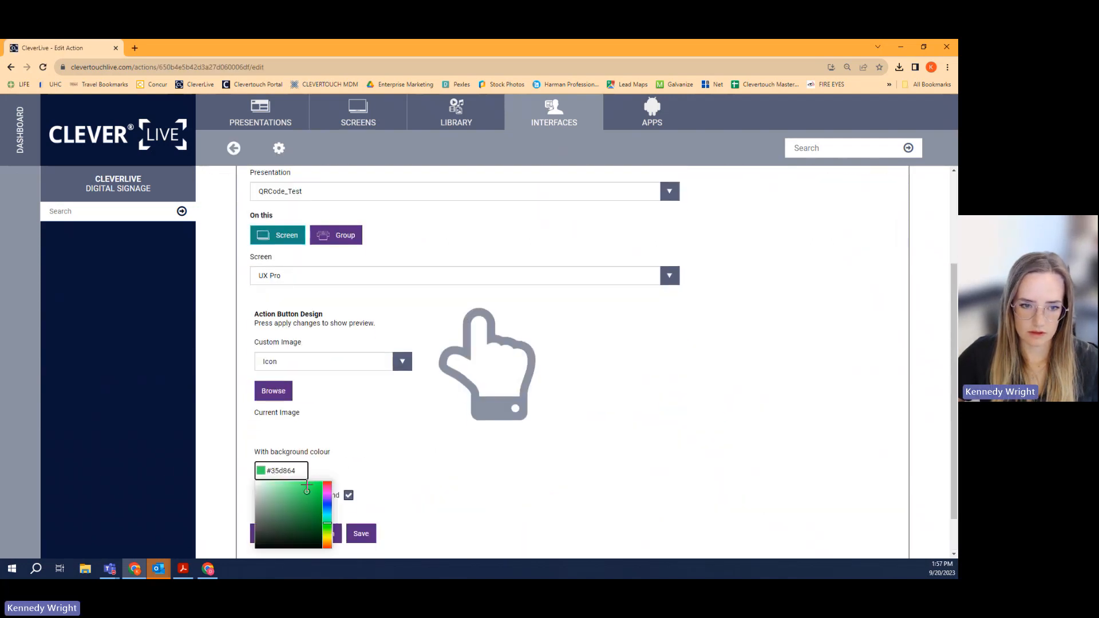
drag(308, 492, 250, 522)
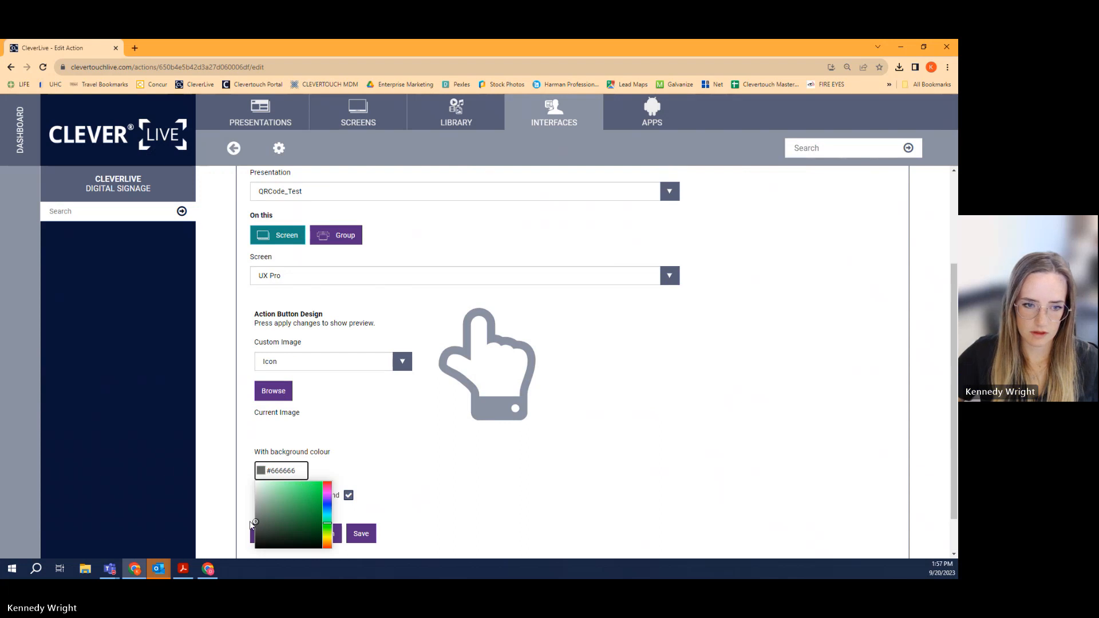
click(419, 444)
click(332, 539)
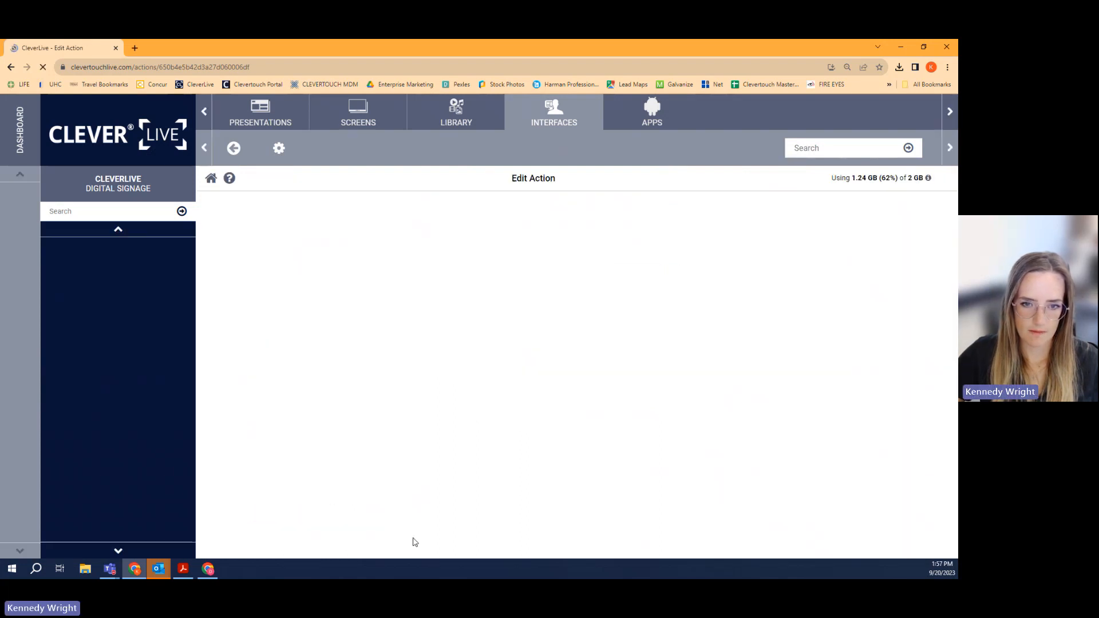
- Turn off the transparent background for the QRCode_Test_Home button, apply the change and save the action
scroll(434, 456, down, 3)
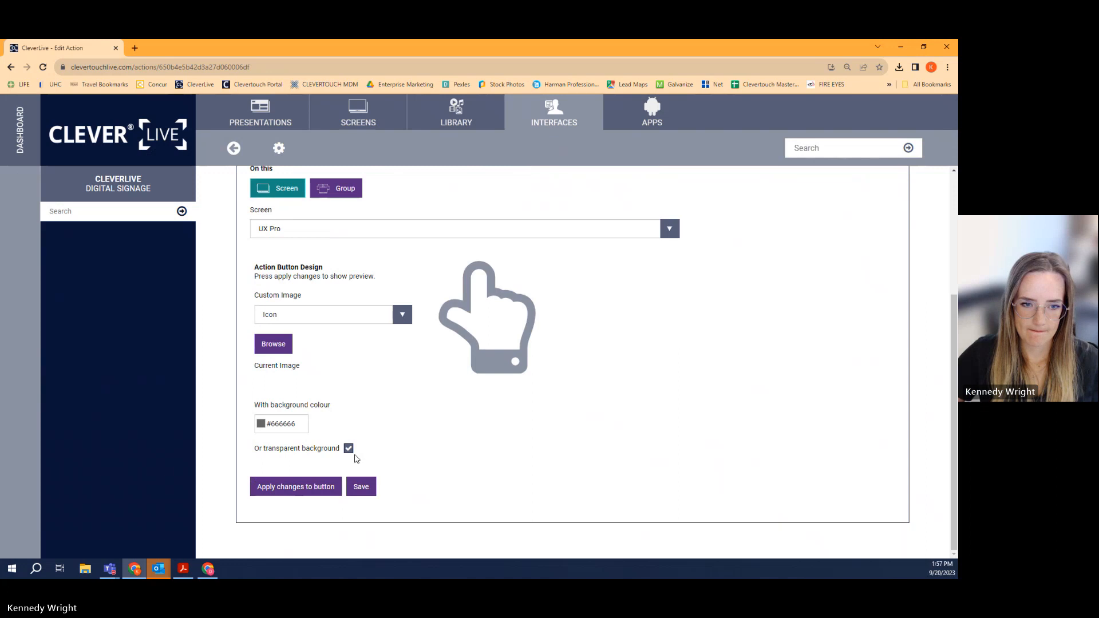
click(295, 488)
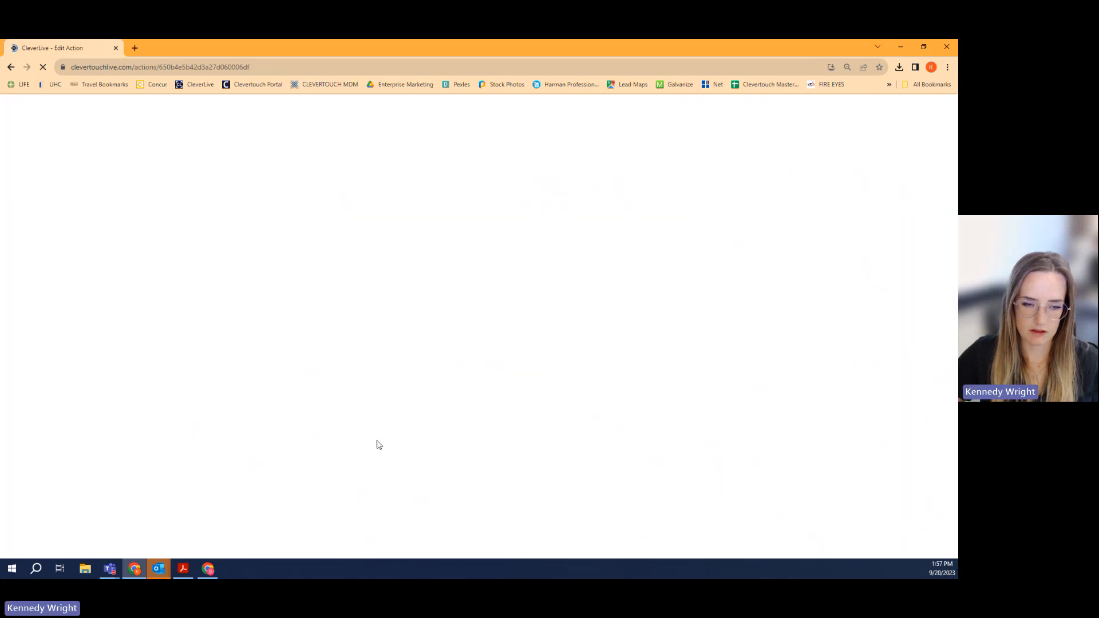
scroll(378, 445, down, 3)
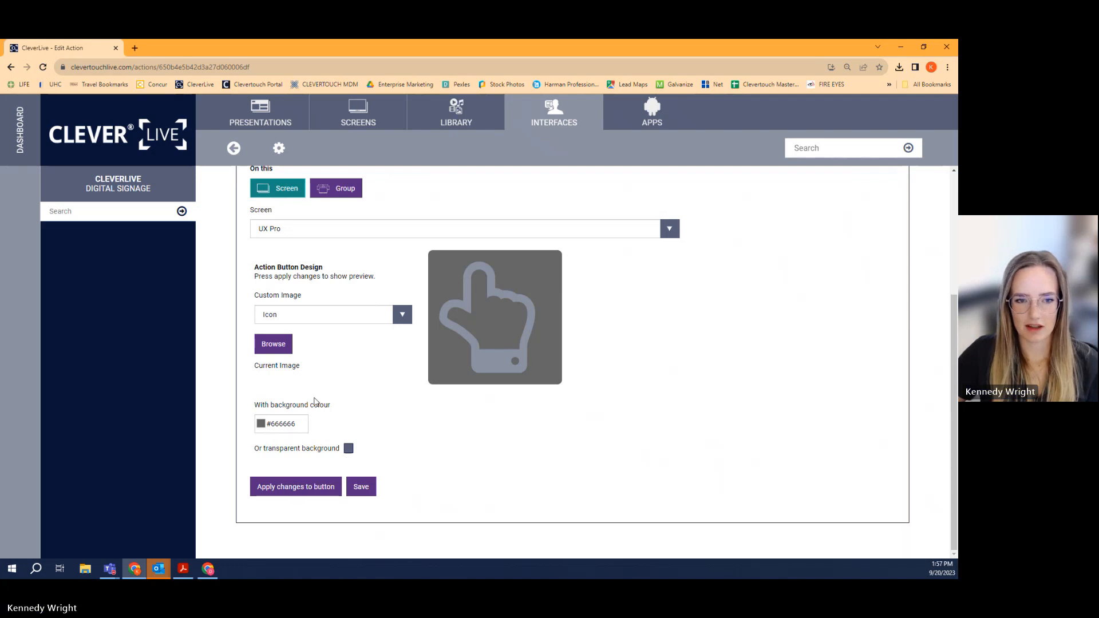
click(361, 487)
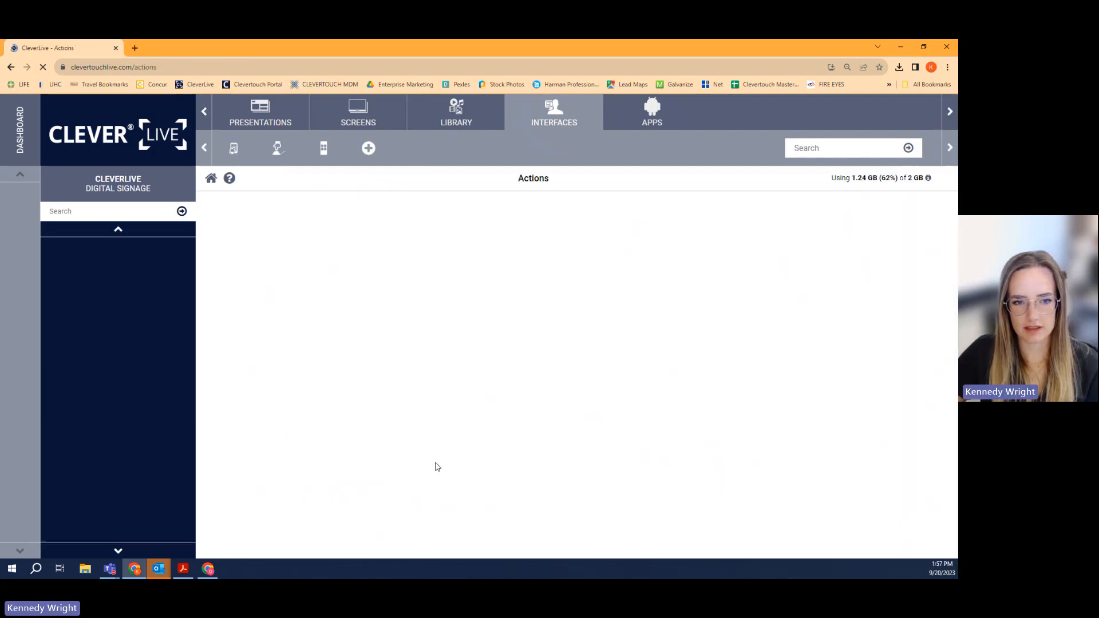
- Return to the mobile interface presentations and open QRCode_Test_MobileInterface
scroll(544, 445, down, 8)
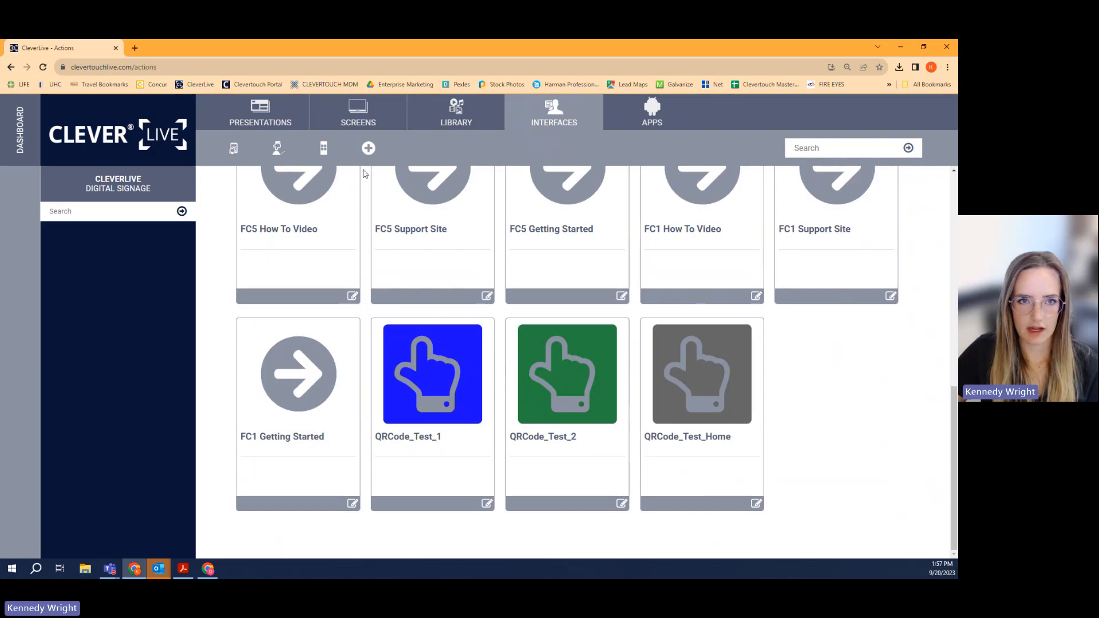
click(323, 149)
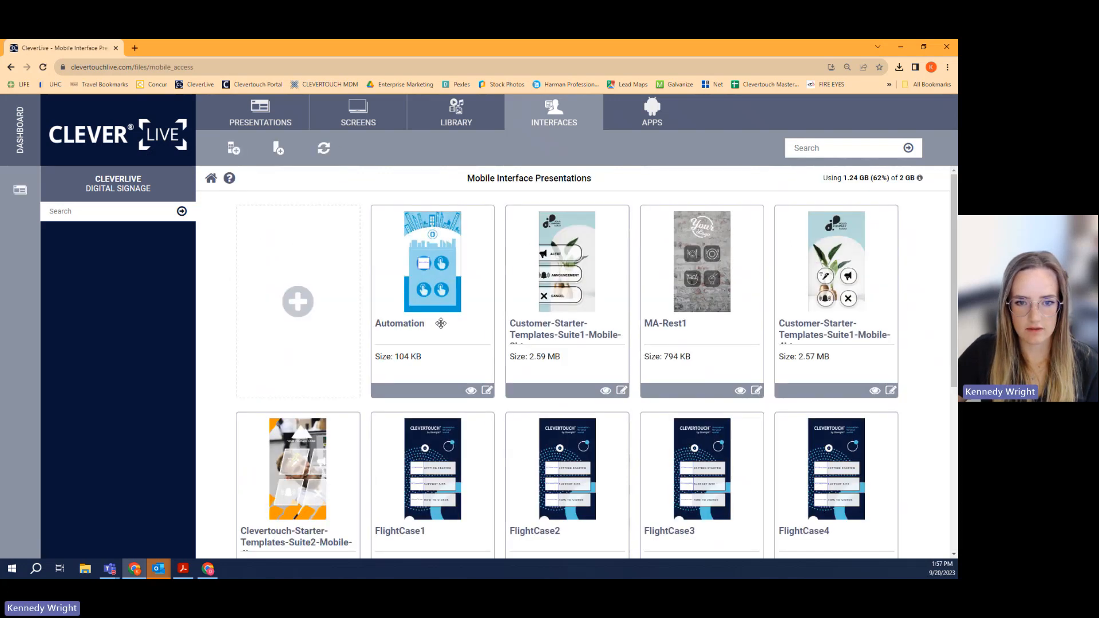
scroll(440, 329, down, 5)
click(486, 505)
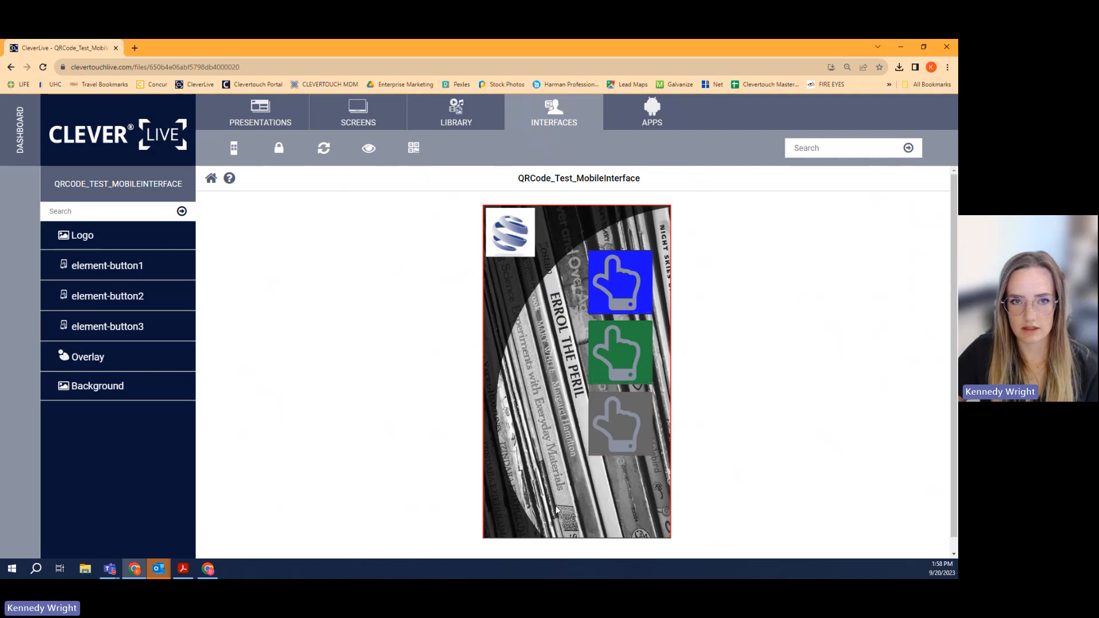
- In the mobile interface's QR code settings, make the interaction public and set public links to expire after 1min
click(416, 150)
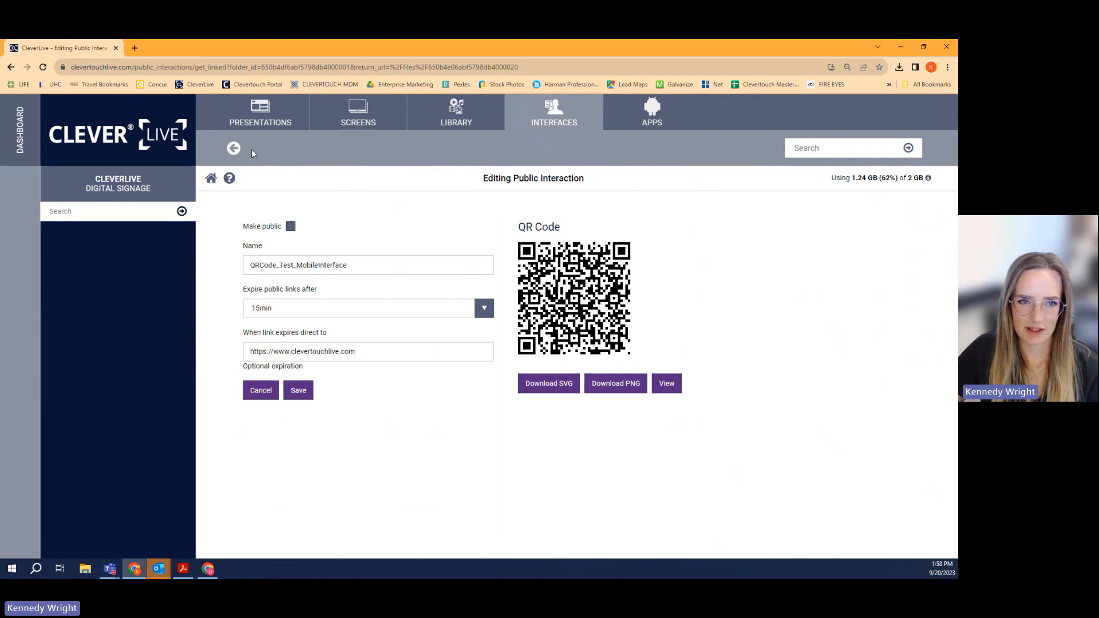
click(234, 148)
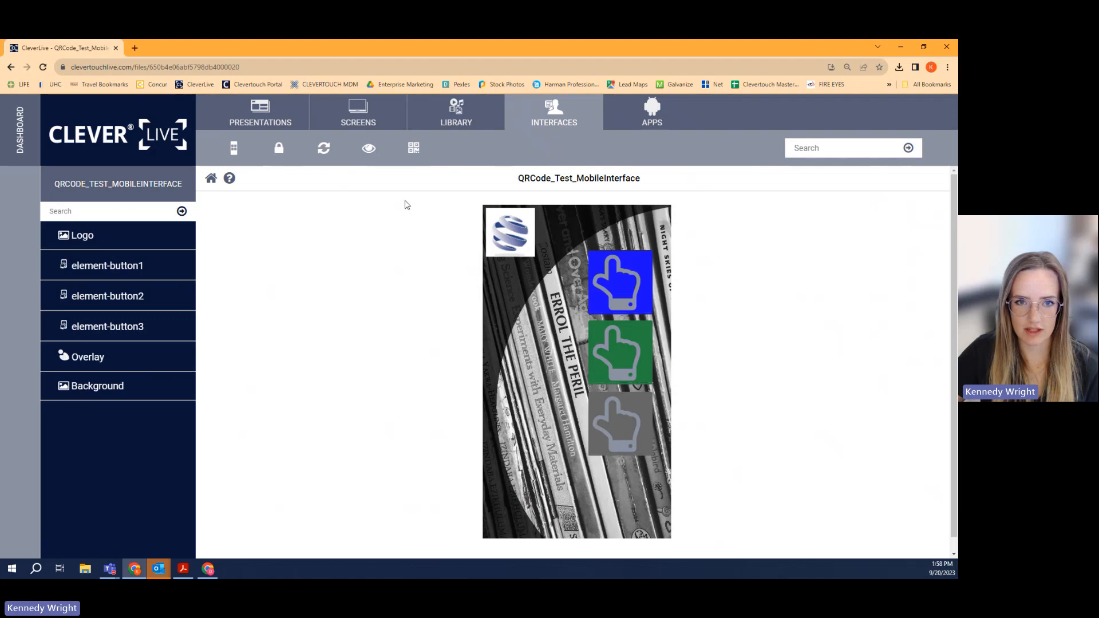
click(413, 148)
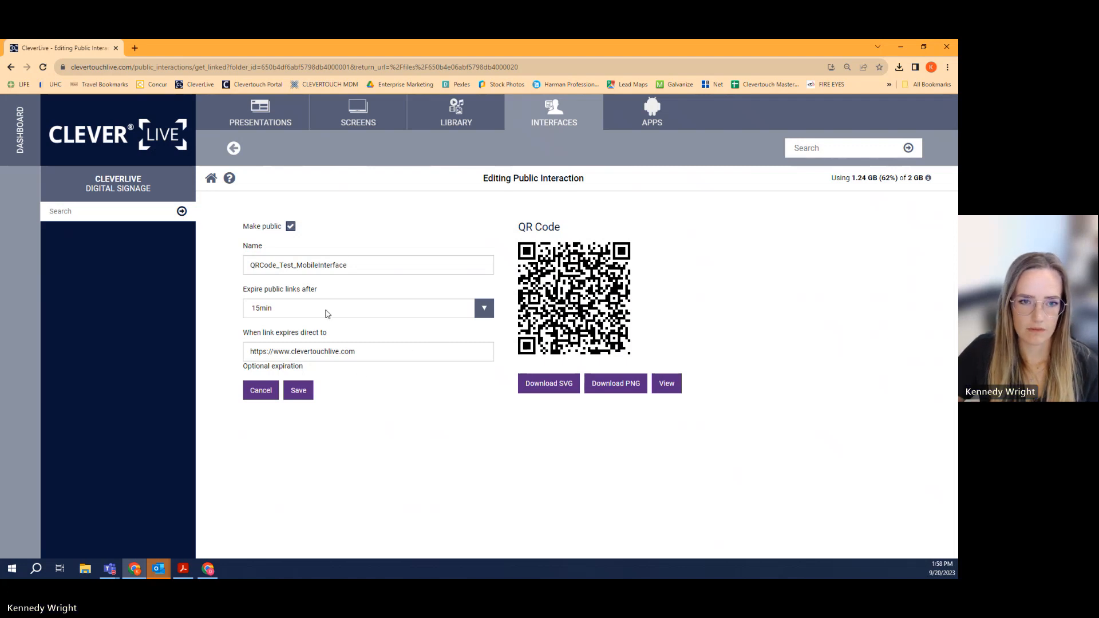
click(285, 314)
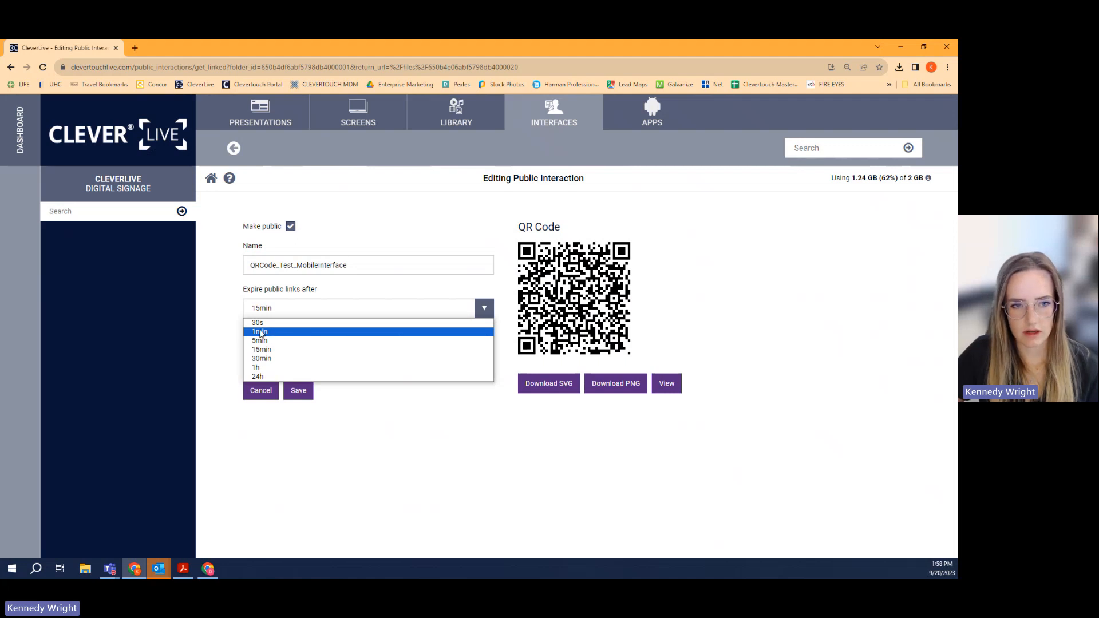
click(261, 332)
click(358, 354)
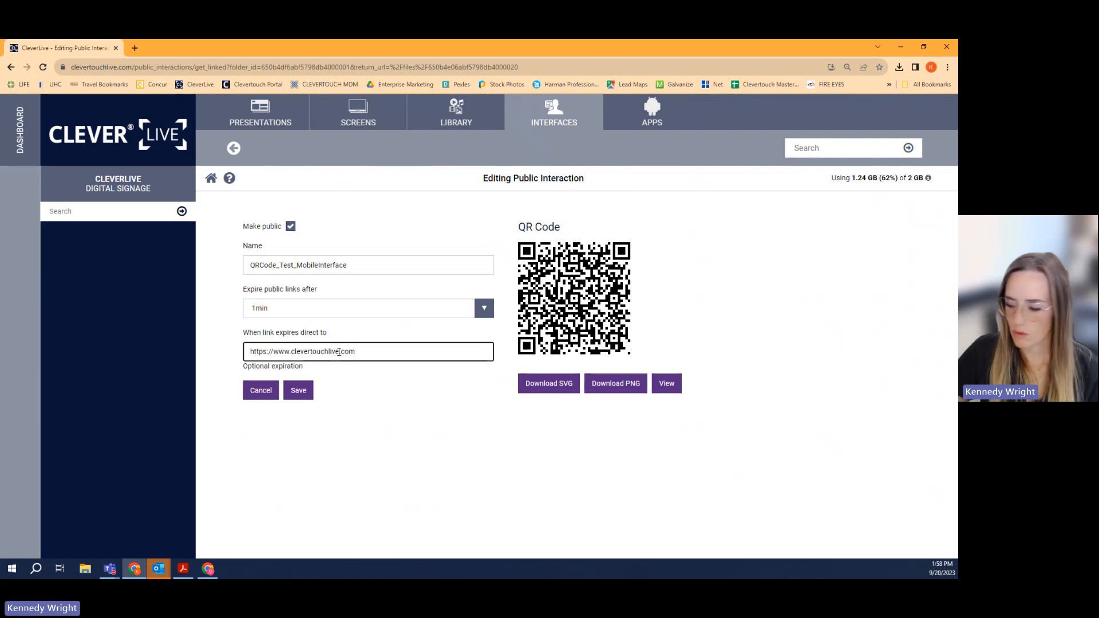
click(339, 351)
key(BackSpace)
key(BackSpace)
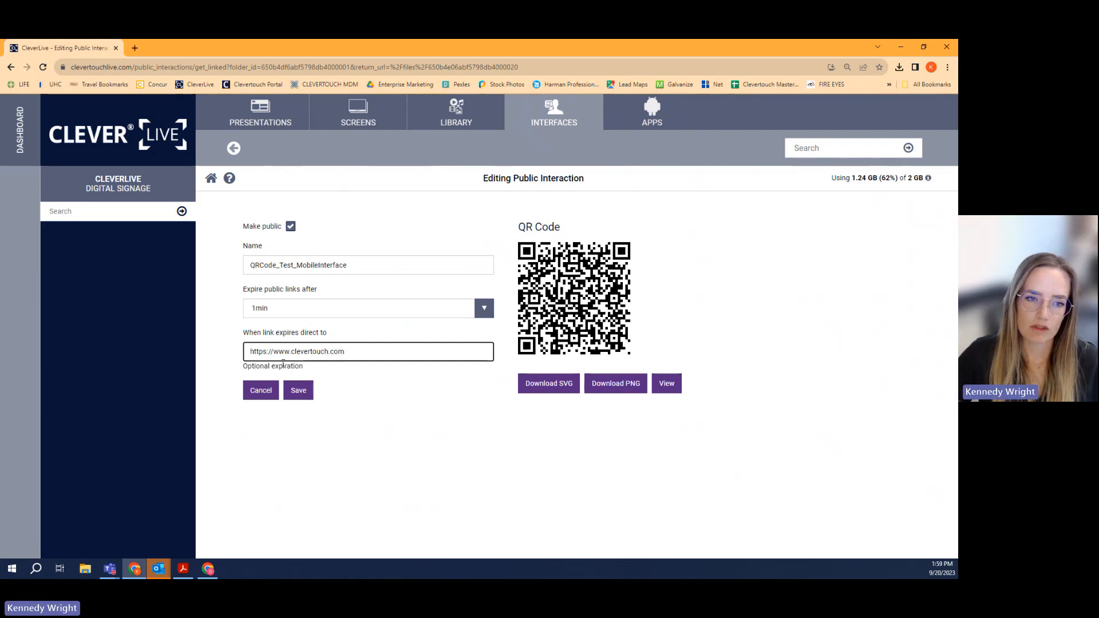
click(304, 391)
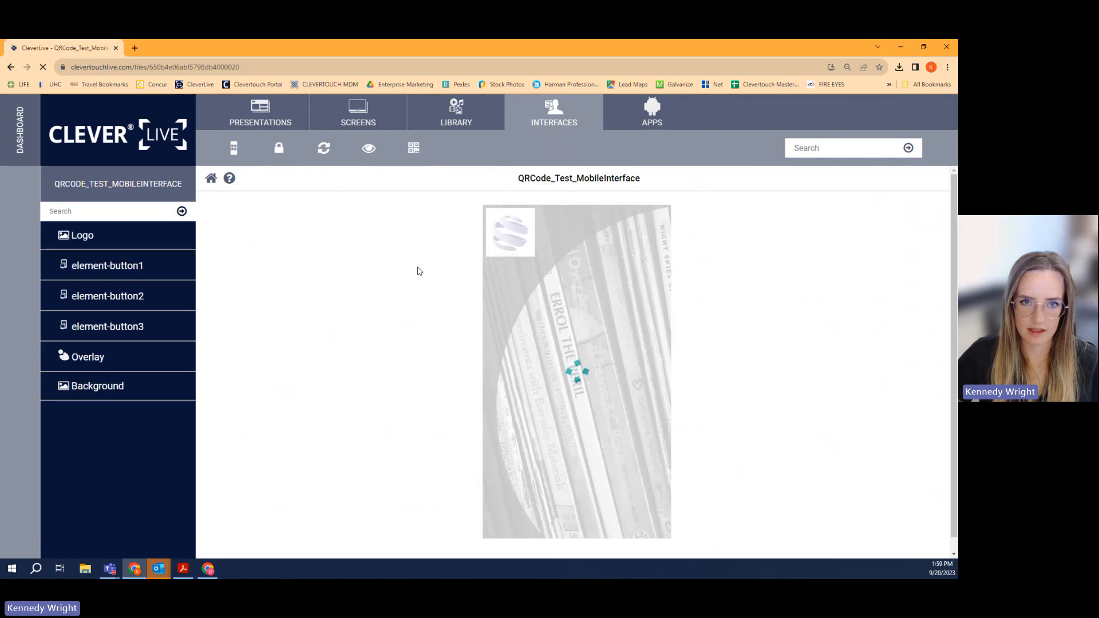
- Reopen the mobile interface's QR code settings and download the QR code as a PNG
click(413, 148)
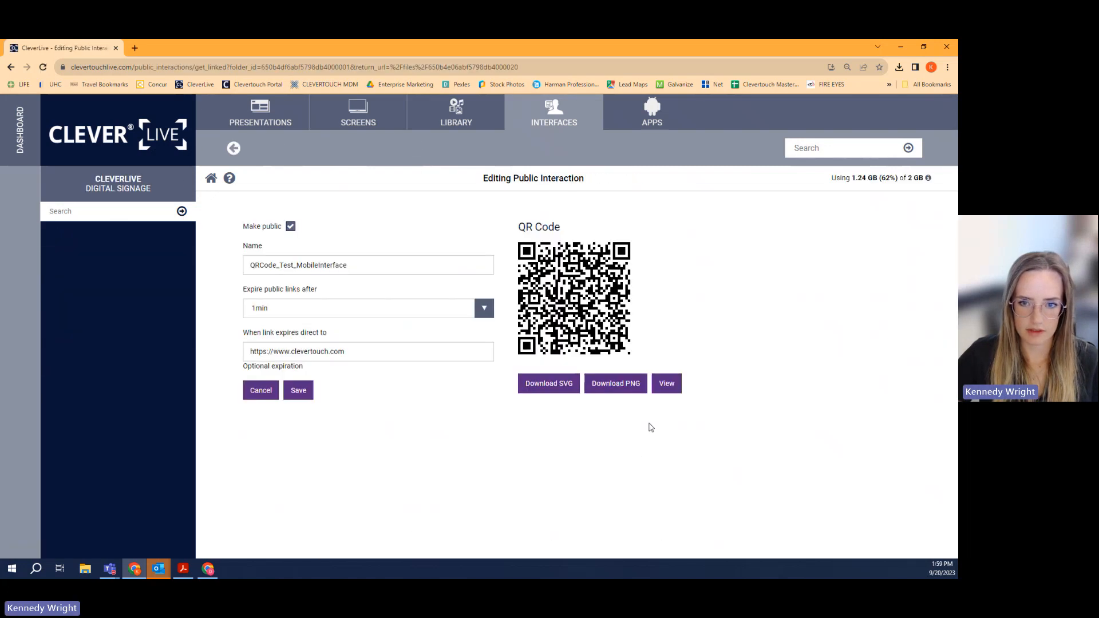
click(609, 389)
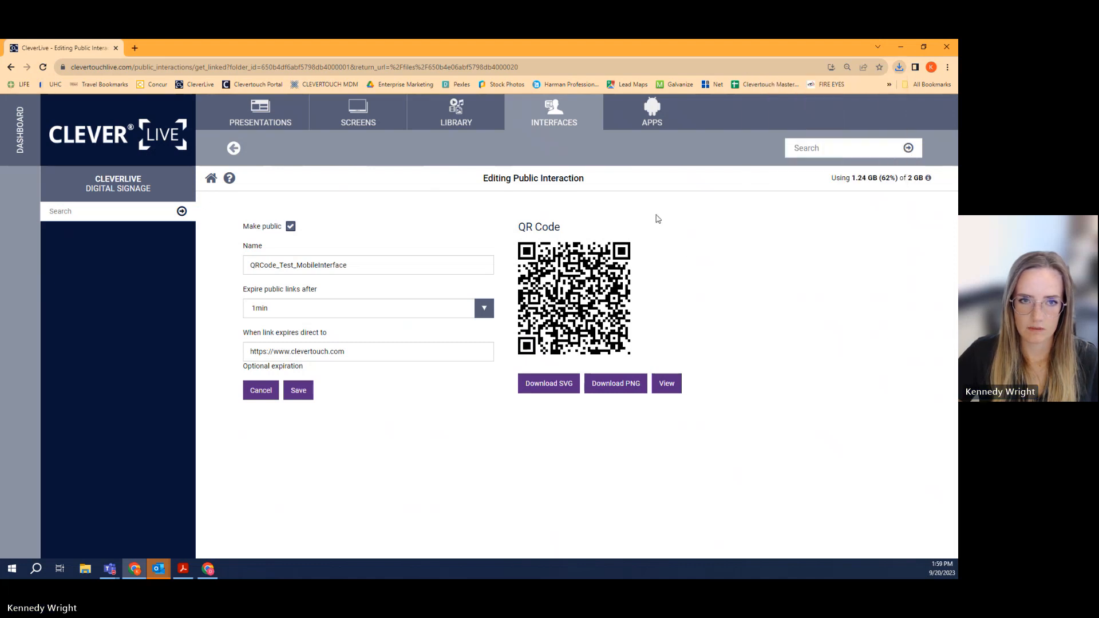
- Go to the presentations list and open the QRCode_Test presentation for editing
click(259, 115)
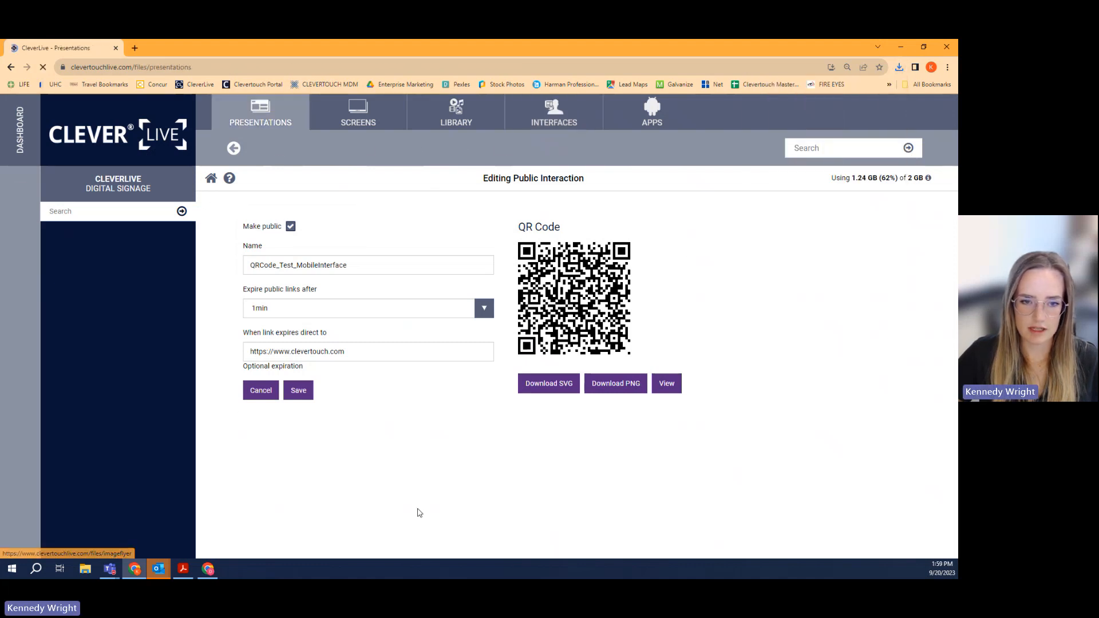
scroll(429, 484, down, 15)
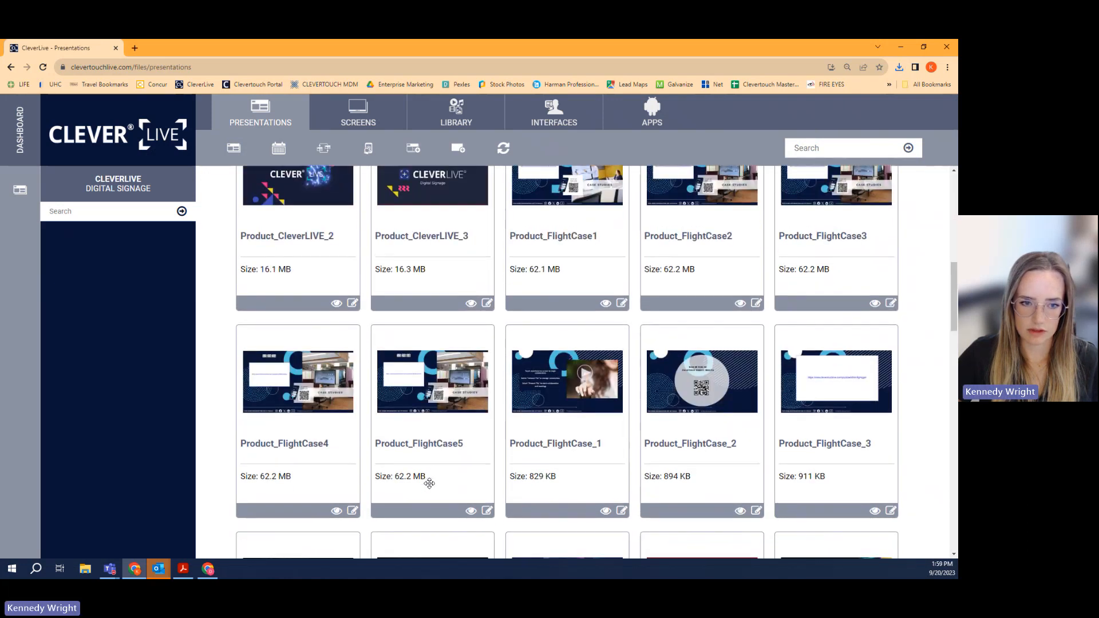
scroll(430, 483, down, 3)
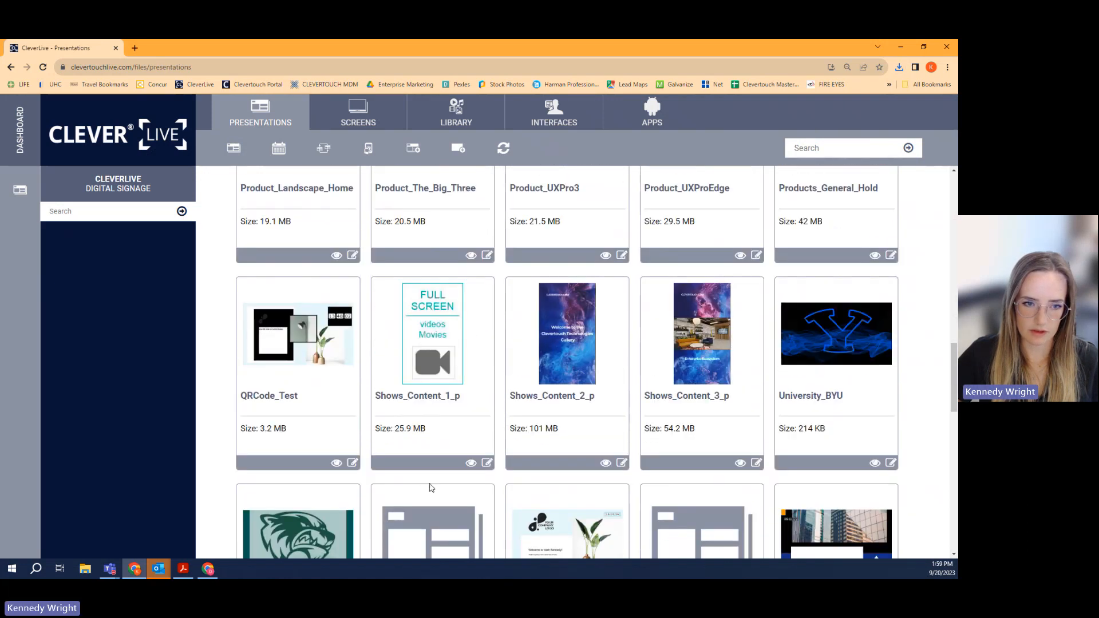
click(353, 464)
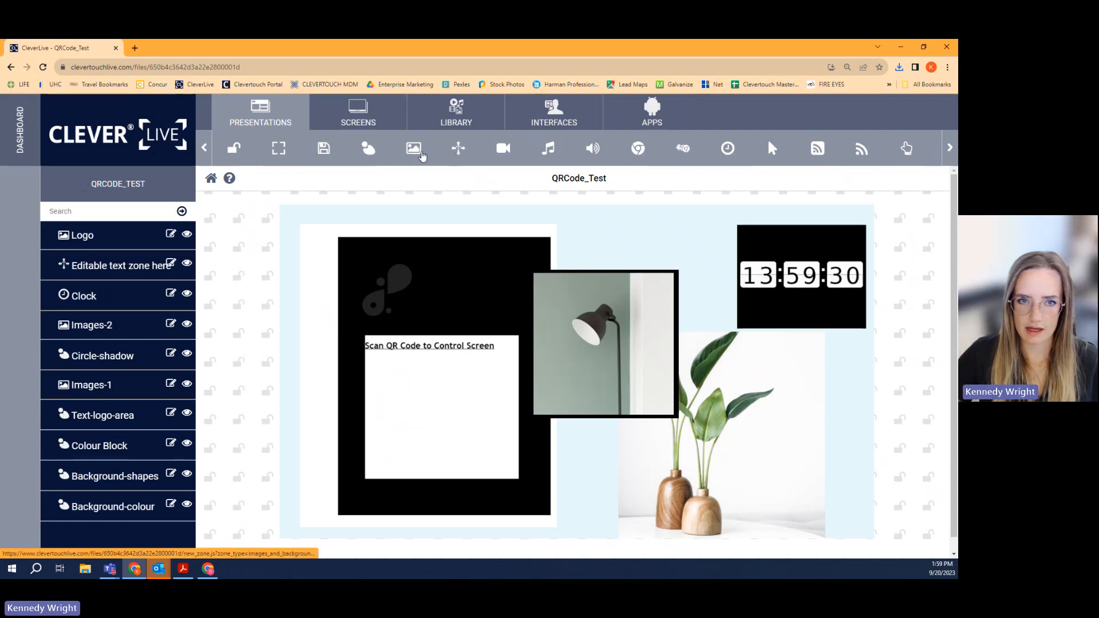
- Add a new images zone named QR Code to the QRCode_Test presentation and save it
click(422, 155)
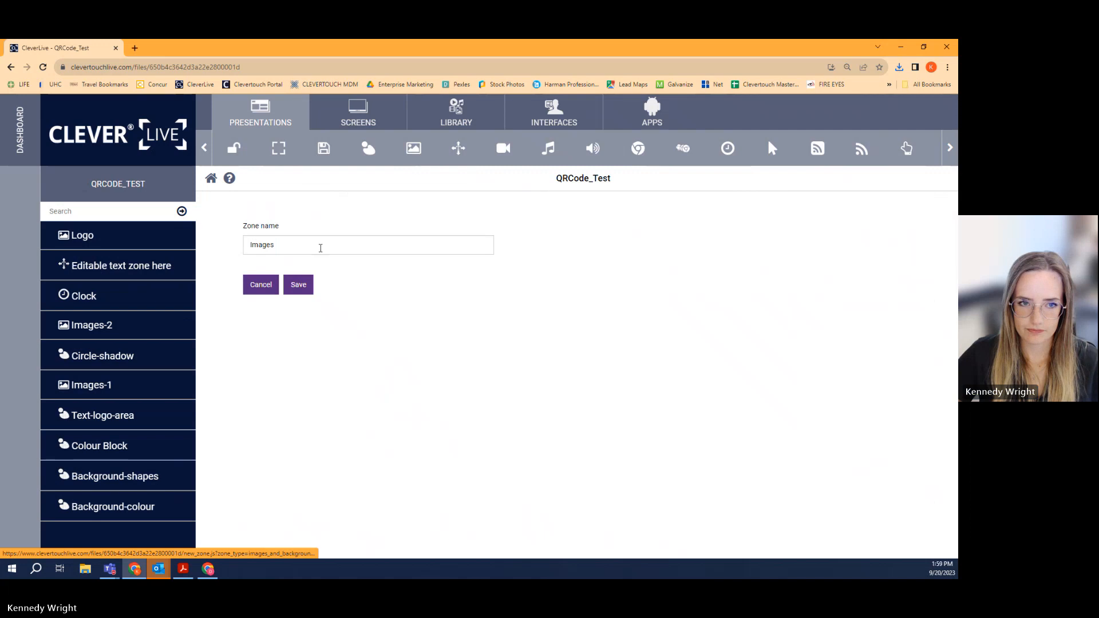
click(306, 247)
key(BackSpace)
key(BackSpace)
key(BackSpace)
key(BackSpace)
key(BackSpace)
key(BackSpace)
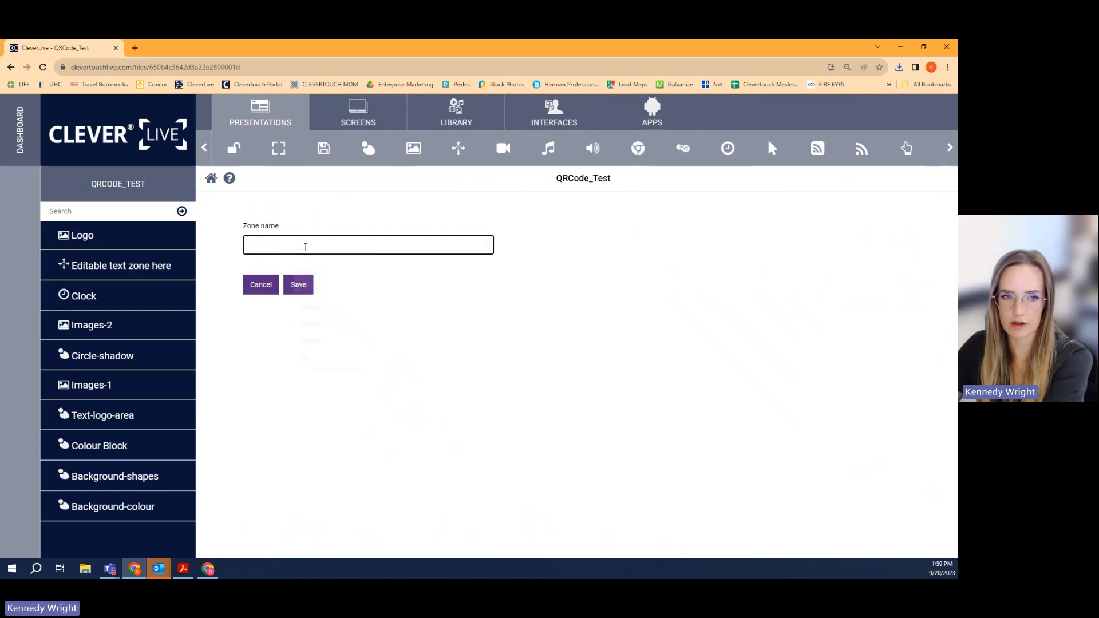
text(QR C)
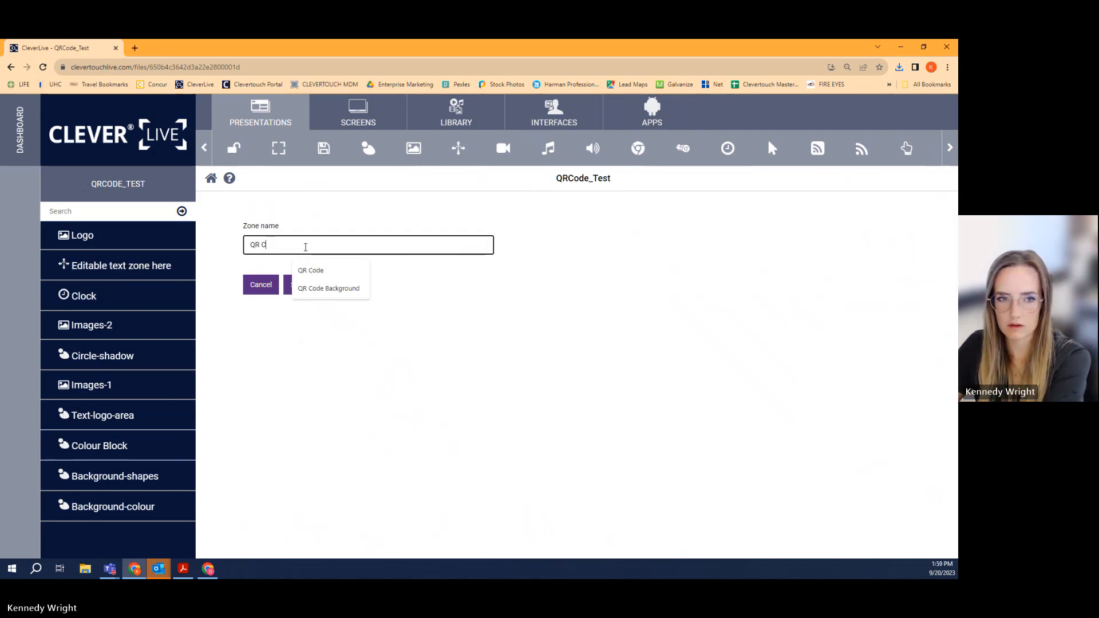
text(ode)
drag(294, 327, 295, 290)
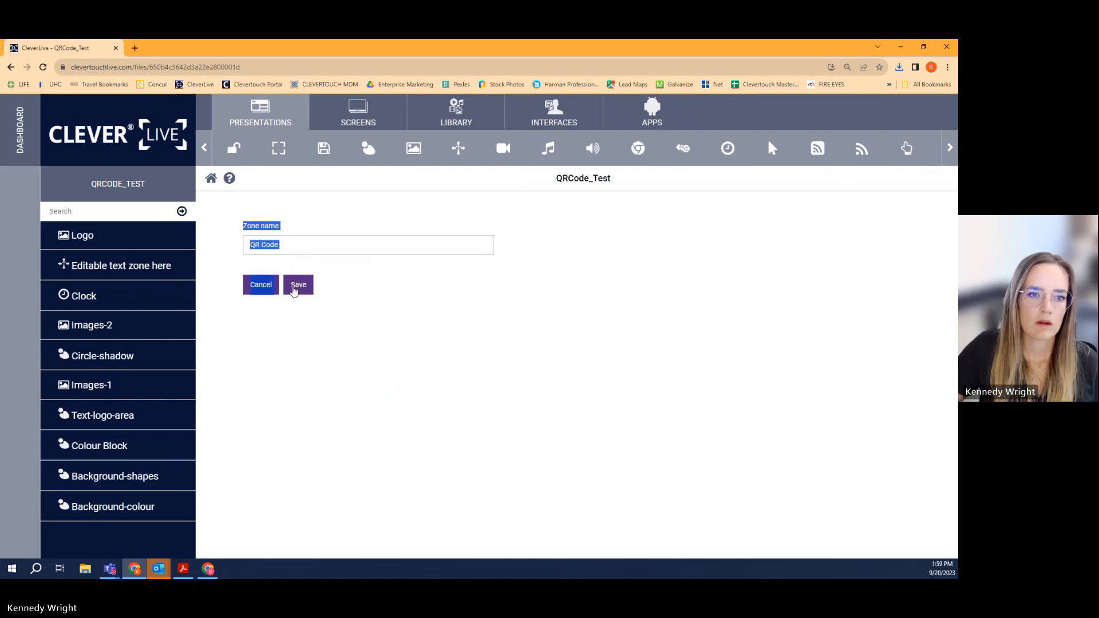
click(295, 290)
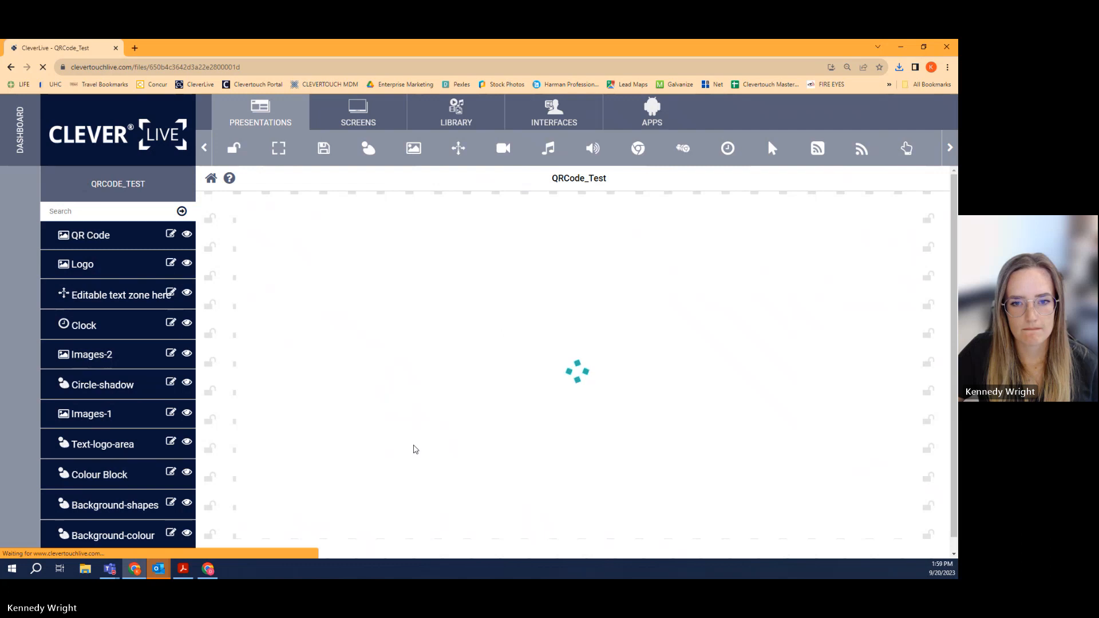
- Open the QR Code zone's content and delete the default images 2.jpg and 1.jpg
double_click(380, 355)
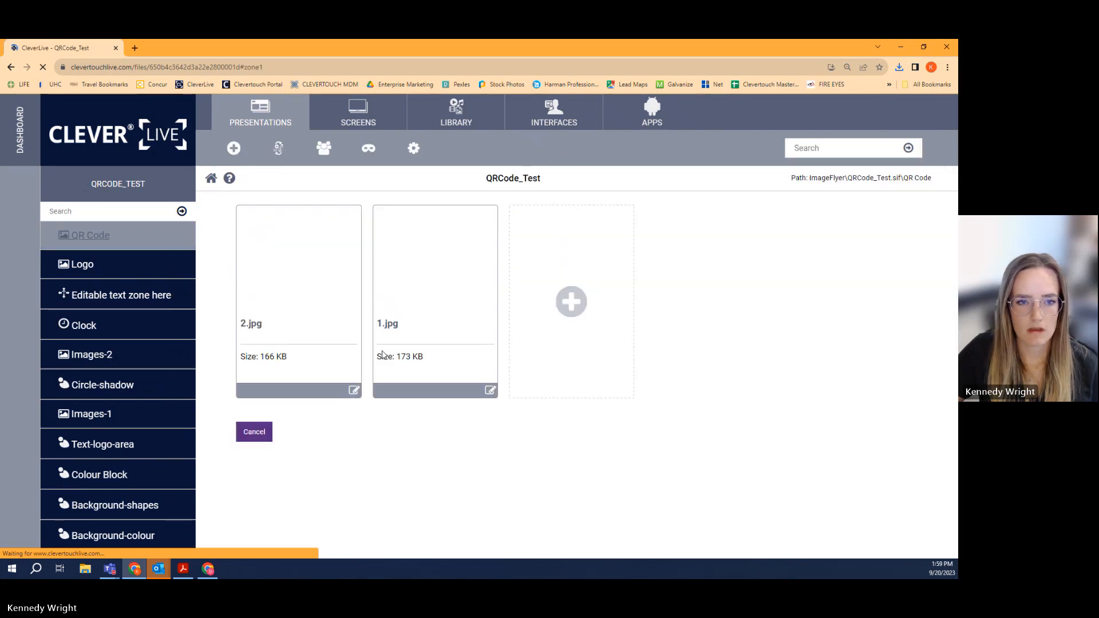
click(297, 308)
click(433, 287)
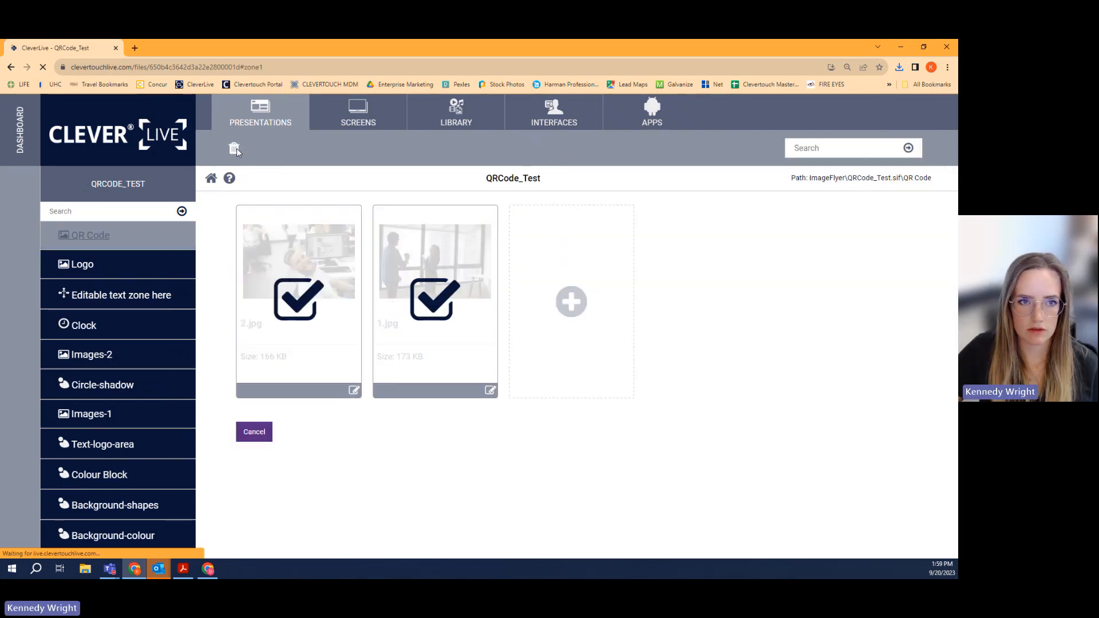
click(236, 149)
click(456, 350)
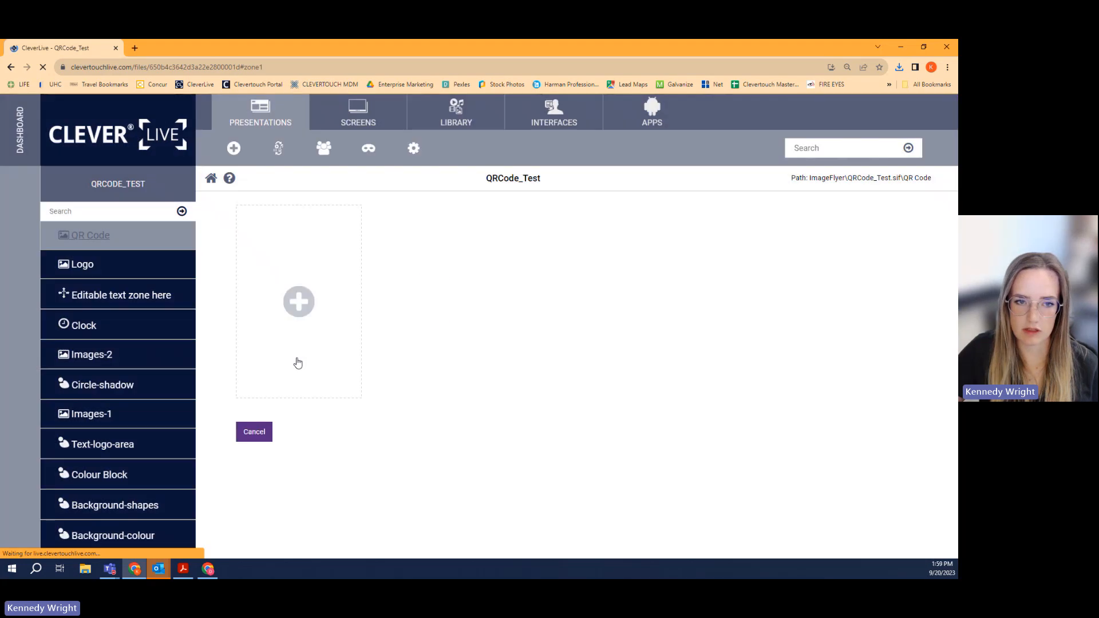
- Upload the QRCode_Test_MobileInterface qrcode PNG from Downloads into the QR Code zone
click(298, 301)
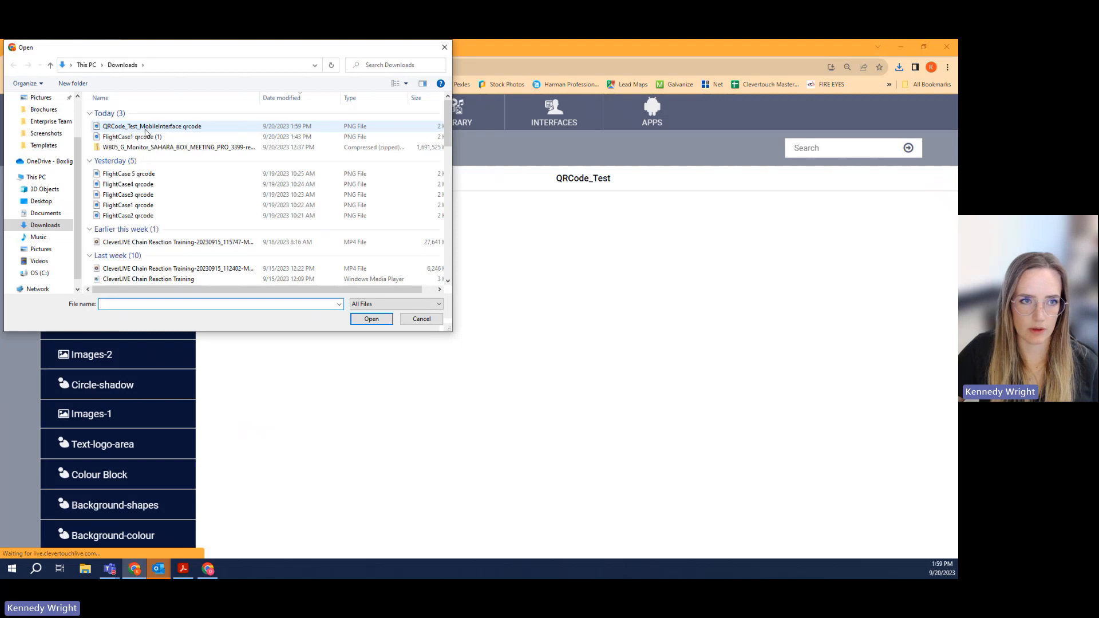
click(144, 127)
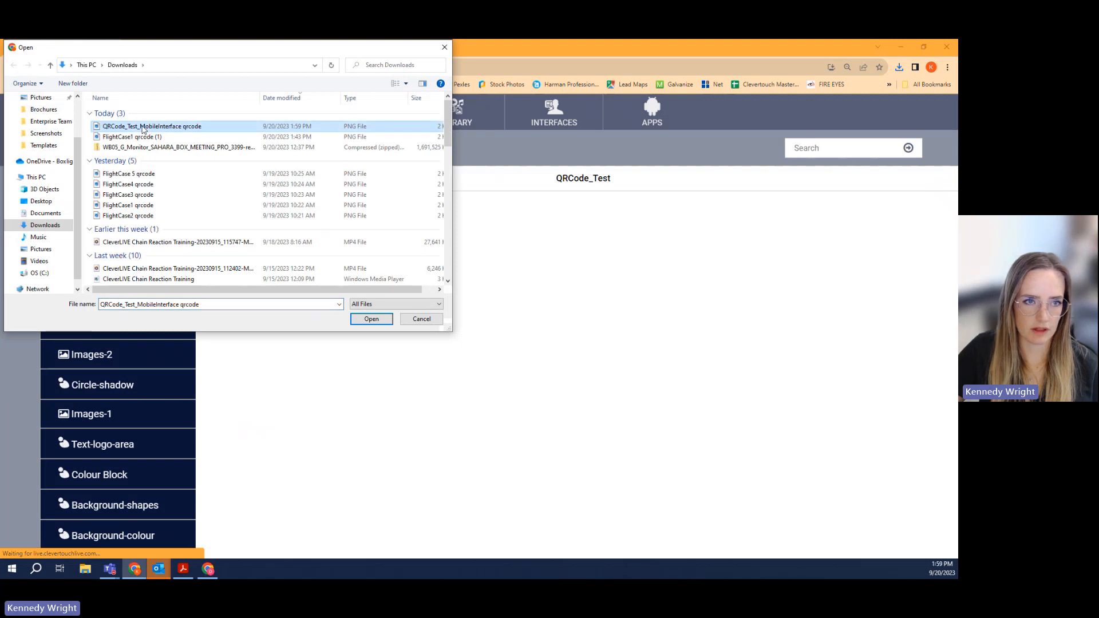
click(364, 319)
click(333, 235)
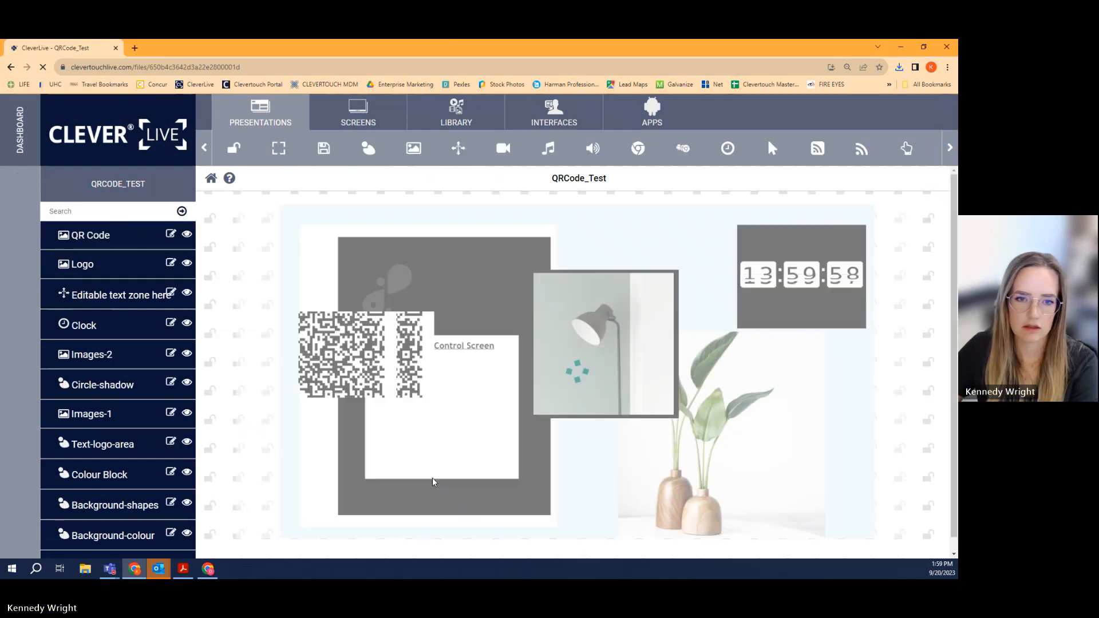
- In the QR Code zone's settings, set the scale to Fit All and the animation to Just Appearing, and save
click(394, 362)
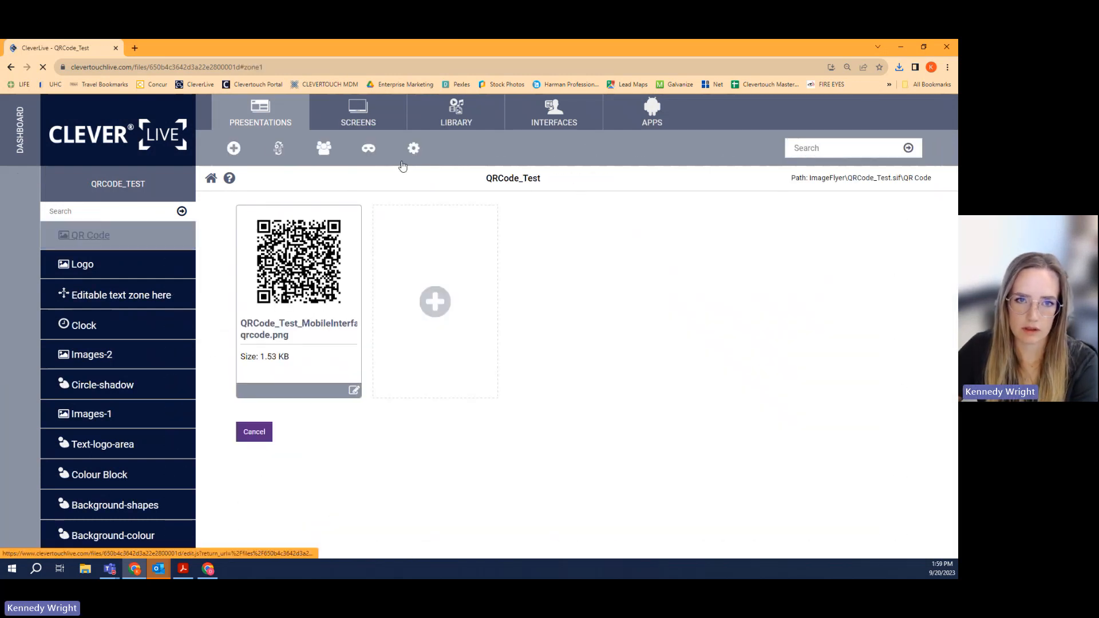
click(414, 148)
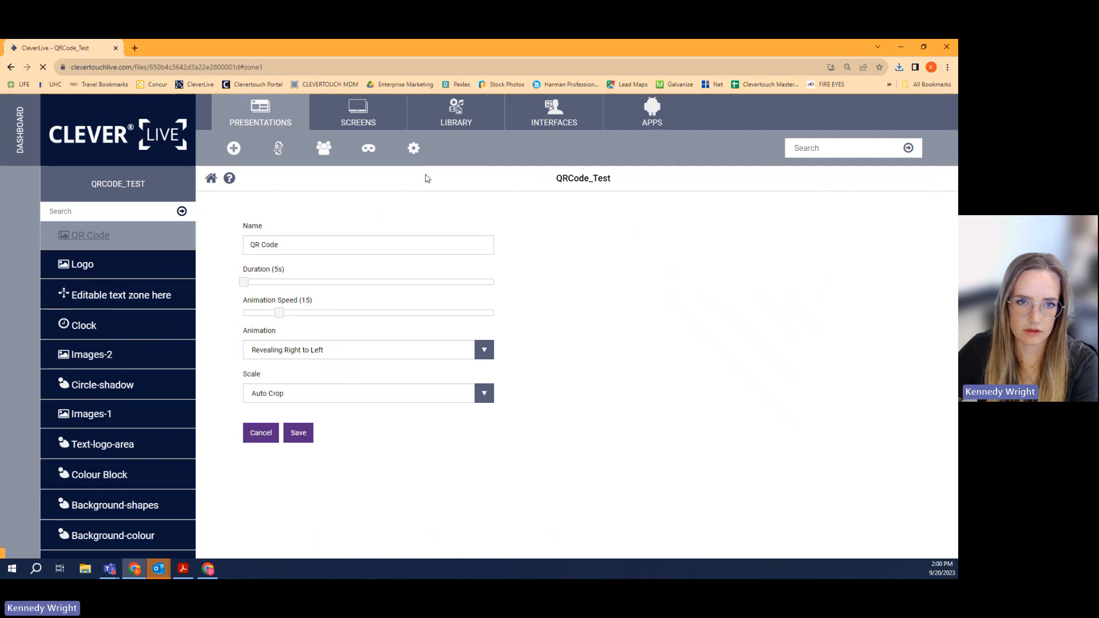
click(474, 393)
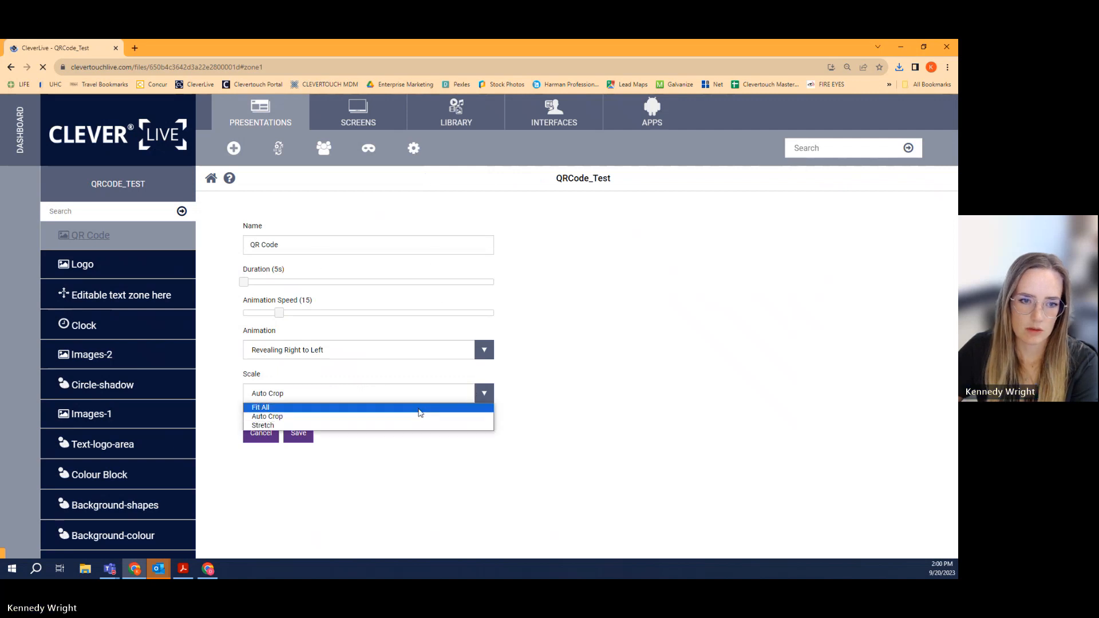
click(417, 411)
click(485, 350)
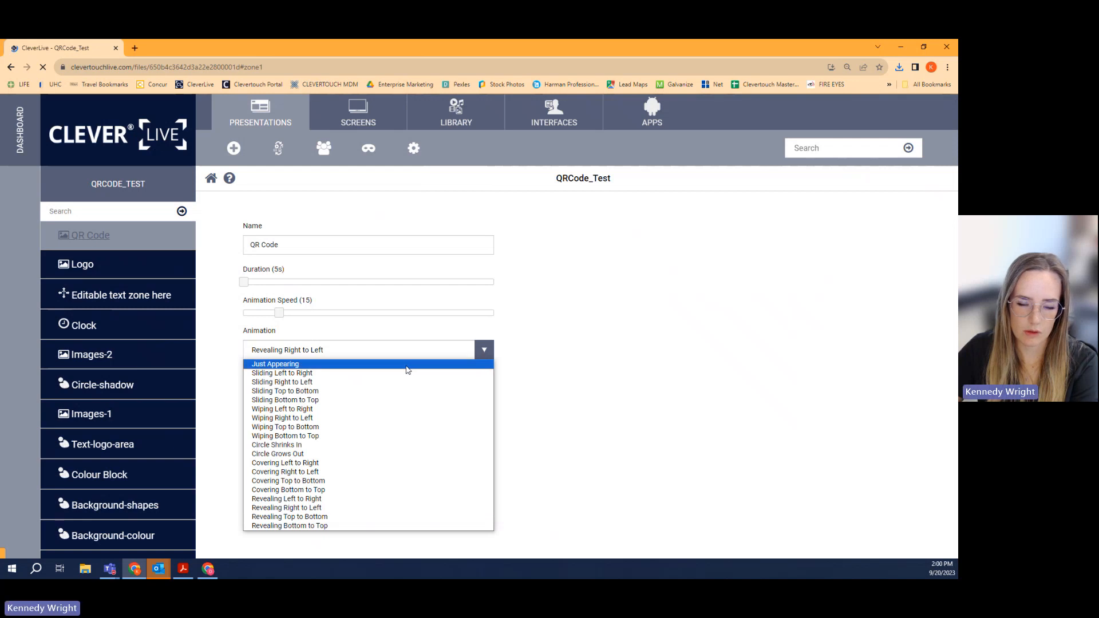
click(387, 365)
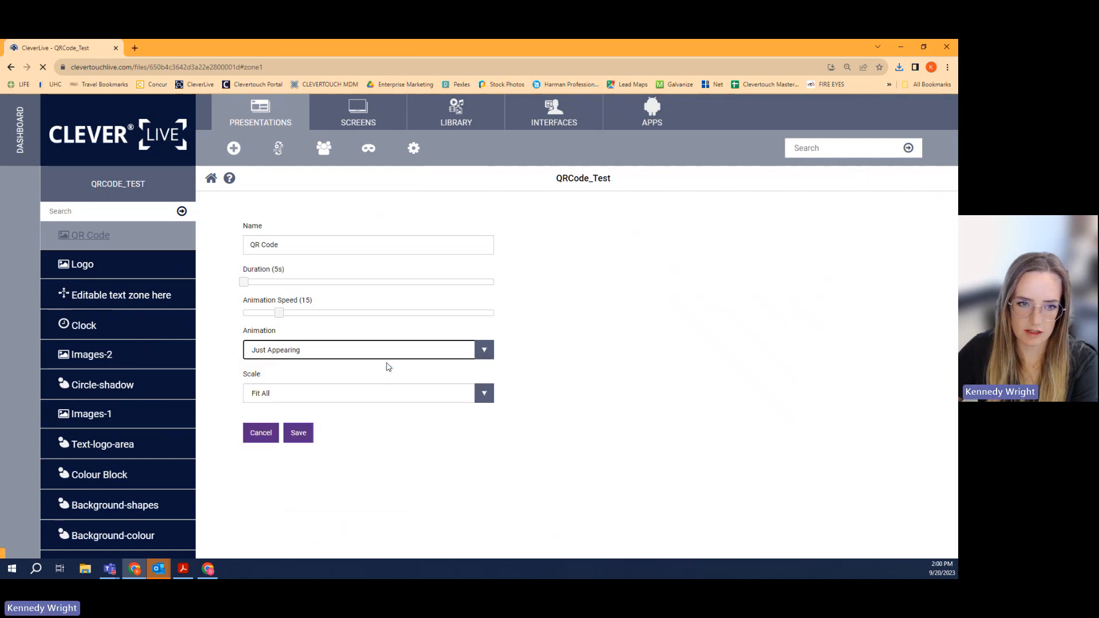
click(299, 434)
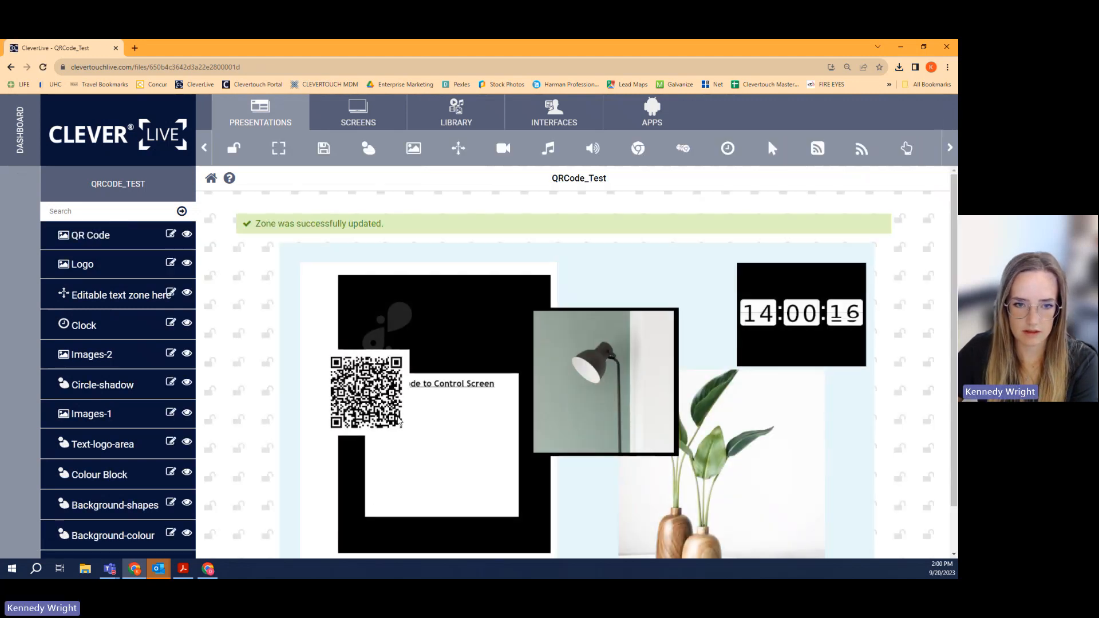
- Move the QR Code zone into the white box beneath "Scan QR Code to Control Screen" and save the layout
click(401, 423)
drag(401, 422, 453, 470)
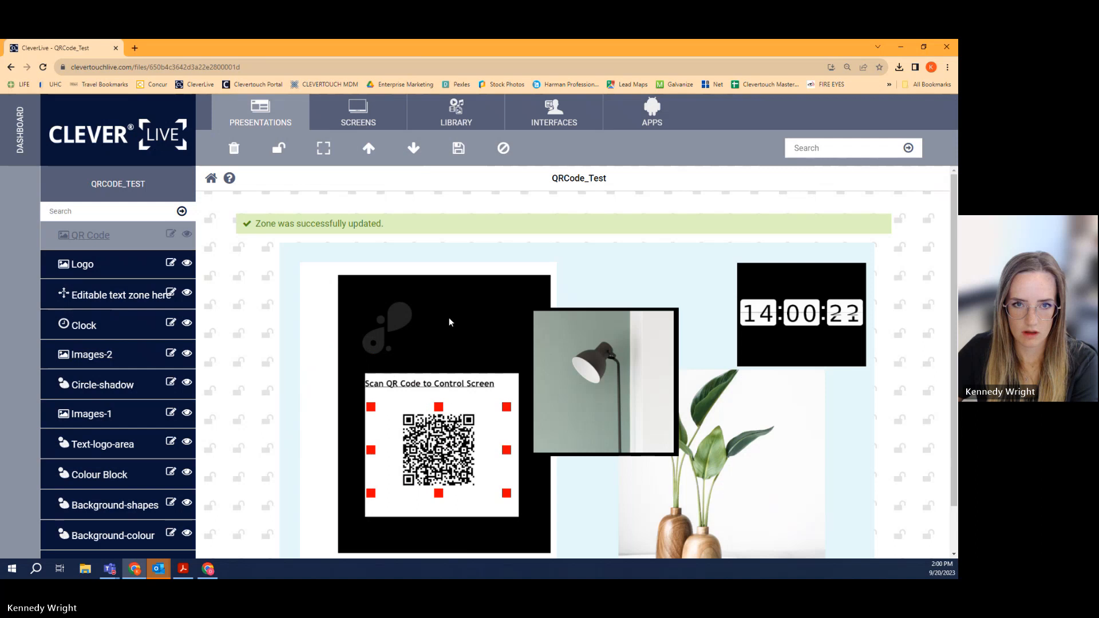
click(458, 150)
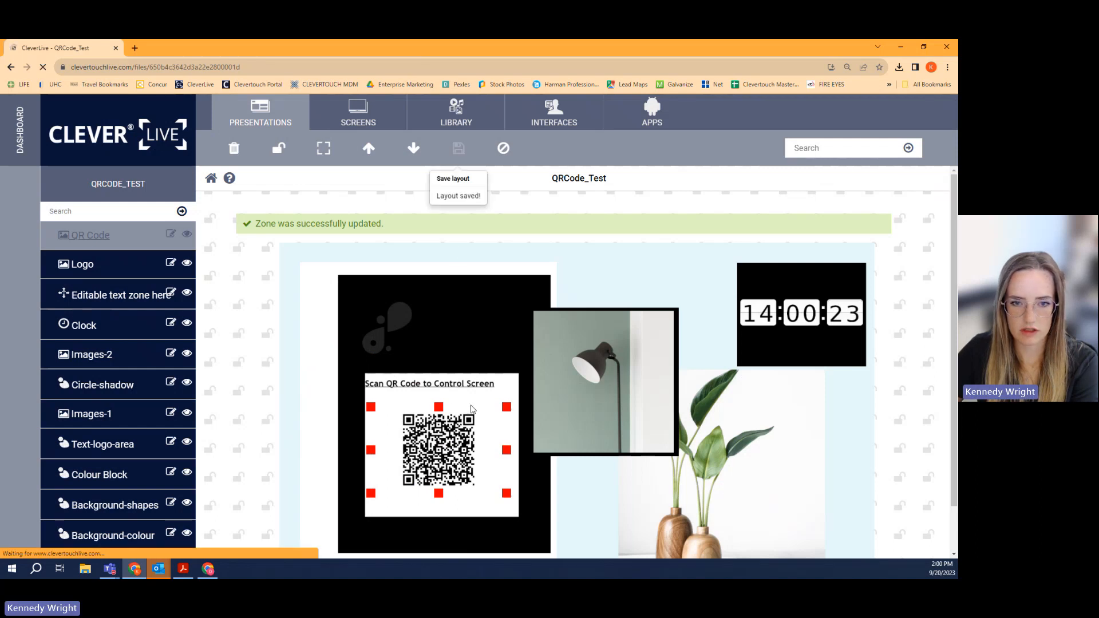